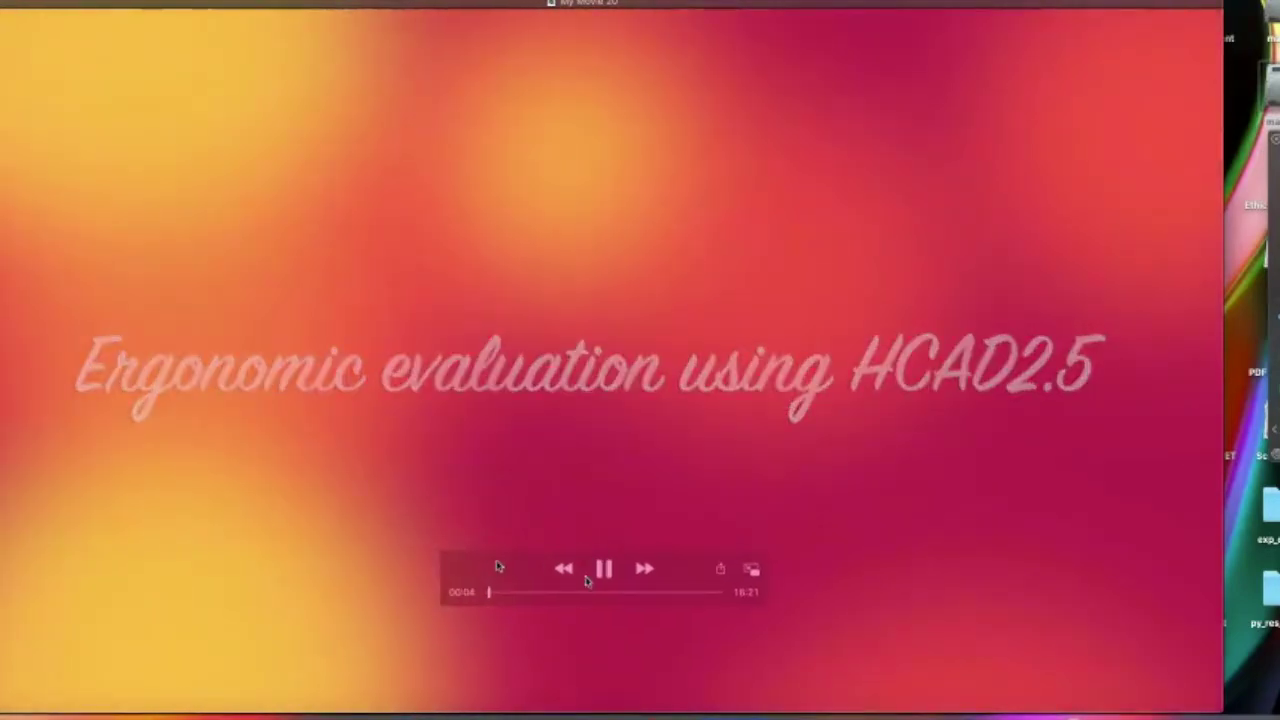
Move the floating playback controls away from the movie's centre and pause the movie at 00:14 on the ErgoTools ribbon
{"action": "left_click_drag", "start_coordinate": [489, 559], "coordinate": [949, 617]}
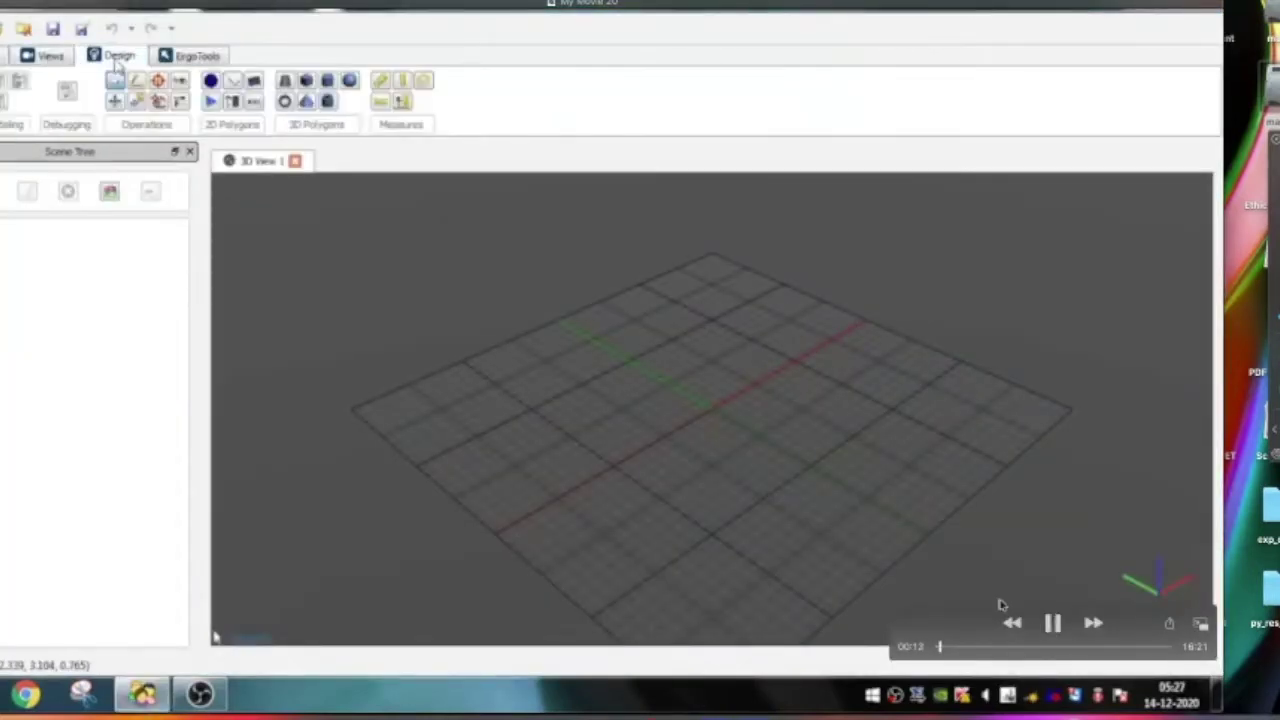
{"action": "left_click", "coordinate": [1053, 621]}
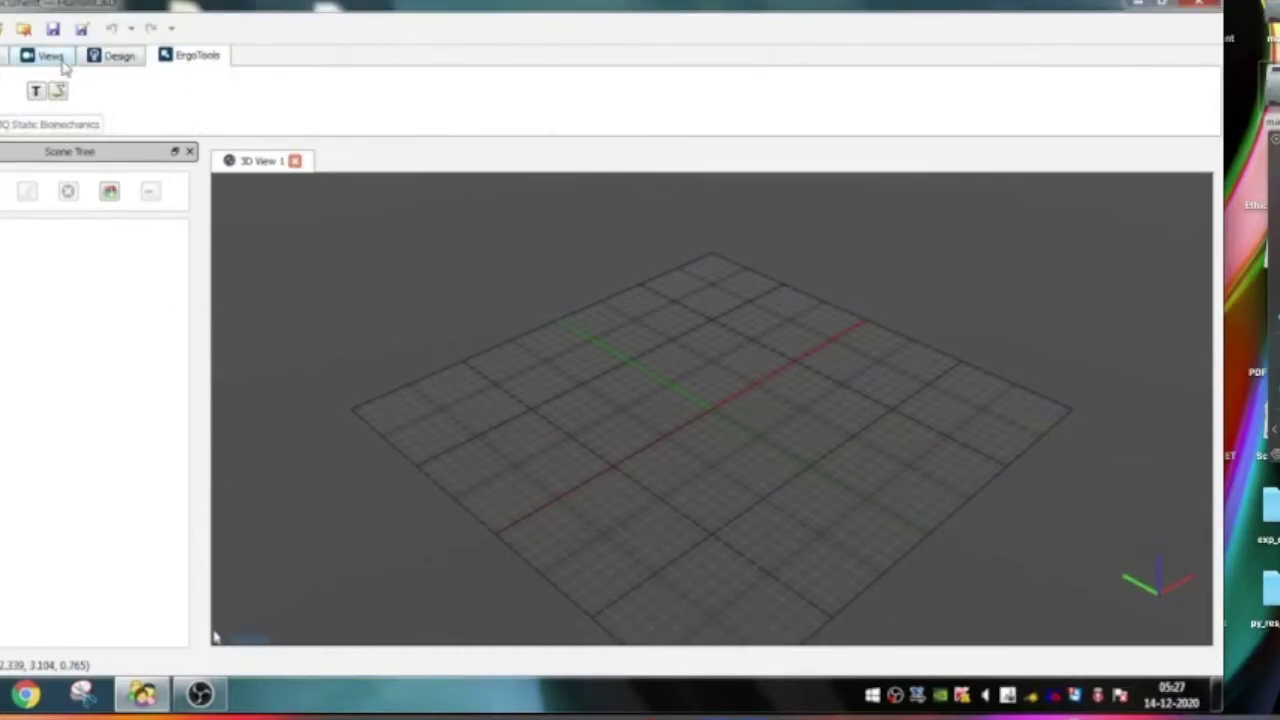
{"action": "left_click_drag", "start_coordinate": [3, 24], "coordinate": [4, 66]}
{"action": "mouse_move", "coordinate": [52, 30]}
{"action": "left_mouse_down"}
{"action": "mouse_move", "coordinate": [70, 27]}
{"action": "mouse_move", "coordinate": [60, 22]}
{"action": "left_mouse_up"}
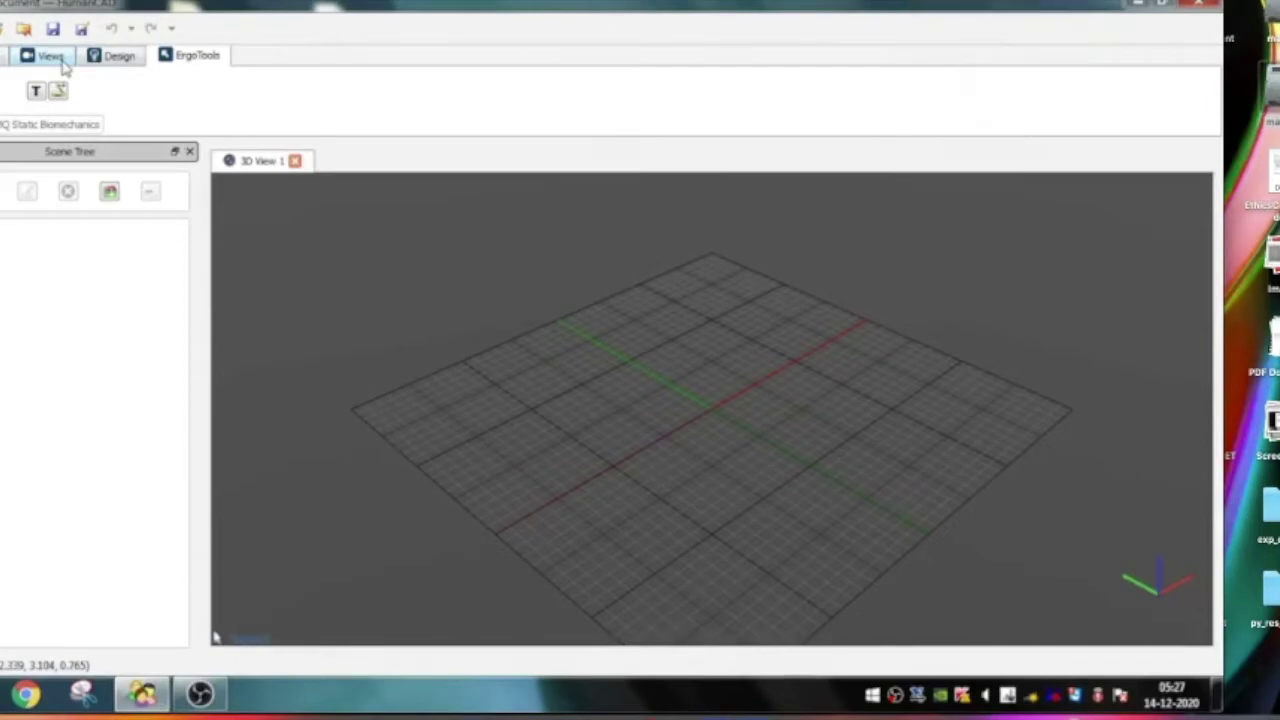
{"action": "key", "text": "space"}
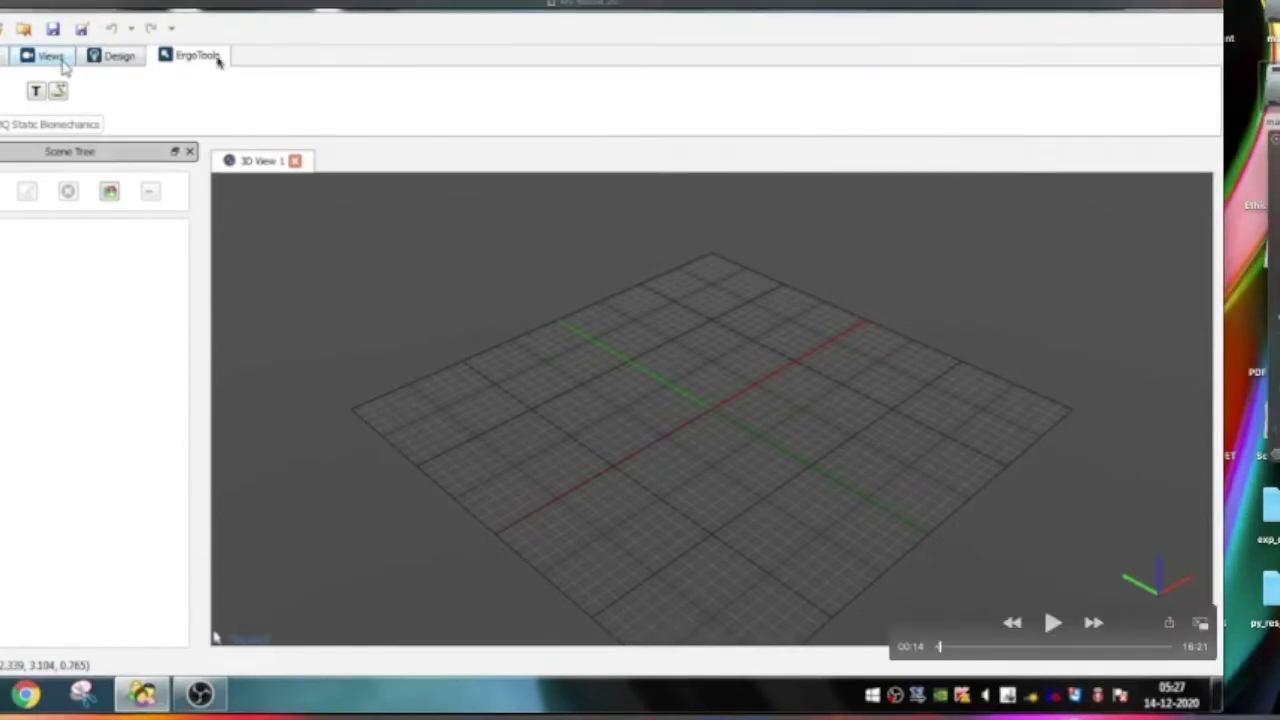
Circle the ErgoTools tab and mark the Scene Tree and ribbon areas with the pen, then resume the movie
{"action": "mouse_move", "coordinate": [358, 9]}
{"action": "left_mouse_down"}
{"action": "mouse_move", "coordinate": [346, 2]}
{"action": "mouse_move", "coordinate": [270, 37]}
{"action": "mouse_move", "coordinate": [403, 9]}
{"action": "left_mouse_up"}
{"action": "left_click_drag", "start_coordinate": [290, 37], "coordinate": [312, 30]}
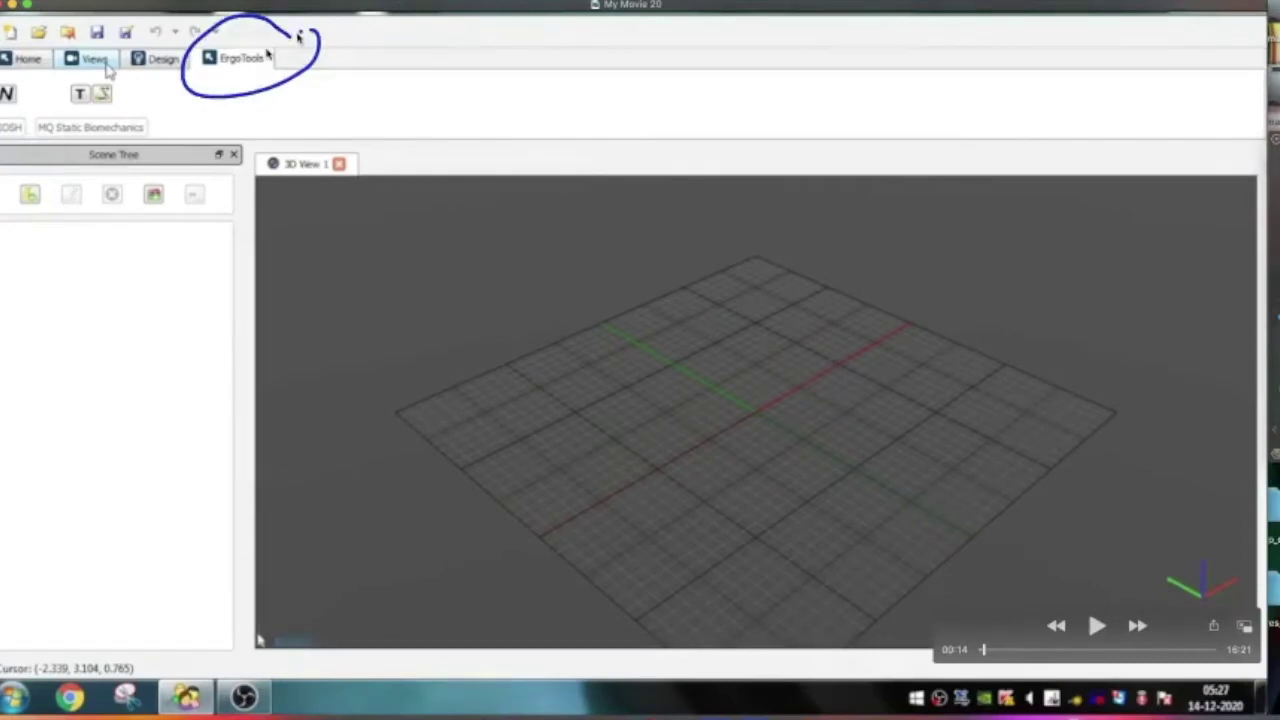
{"action": "left_click_drag", "start_coordinate": [30, 84], "coordinate": [32, 82]}
{"action": "mouse_move", "coordinate": [48, 348]}
{"action": "left_mouse_down"}
{"action": "mouse_move", "coordinate": [78, 262]}
{"action": "mouse_move", "coordinate": [85, 334]}
{"action": "left_mouse_up"}
{"action": "left_click_drag", "start_coordinate": [120, 274], "coordinate": [118, 276]}
{"action": "mouse_move", "coordinate": [150, 266]}
{"action": "left_mouse_down"}
{"action": "mouse_move", "coordinate": [130, 324]}
{"action": "mouse_move", "coordinate": [151, 318]}
{"action": "left_mouse_up"}
{"action": "mouse_move", "coordinate": [188, 262]}
{"action": "left_mouse_down"}
{"action": "mouse_move", "coordinate": [182, 312]}
{"action": "mouse_move", "coordinate": [192, 278]}
{"action": "left_mouse_up"}
{"action": "mouse_move", "coordinate": [87, 97]}
{"action": "left_mouse_down"}
{"action": "mouse_move", "coordinate": [138, 184]}
{"action": "mouse_move", "coordinate": [430, 237]}
{"action": "mouse_move", "coordinate": [463, 272]}
{"action": "left_mouse_up"}
{"action": "mouse_move", "coordinate": [420, 225]}
{"action": "left_mouse_down"}
{"action": "mouse_move", "coordinate": [503, 206]}
{"action": "mouse_move", "coordinate": [537, 243]}
{"action": "mouse_move", "coordinate": [583, 195]}
{"action": "left_mouse_up"}
{"action": "mouse_move", "coordinate": [110, 92]}
{"action": "left_mouse_down"}
{"action": "mouse_move", "coordinate": [471, 112]}
{"action": "mouse_move", "coordinate": [482, 126]}
{"action": "left_mouse_up"}
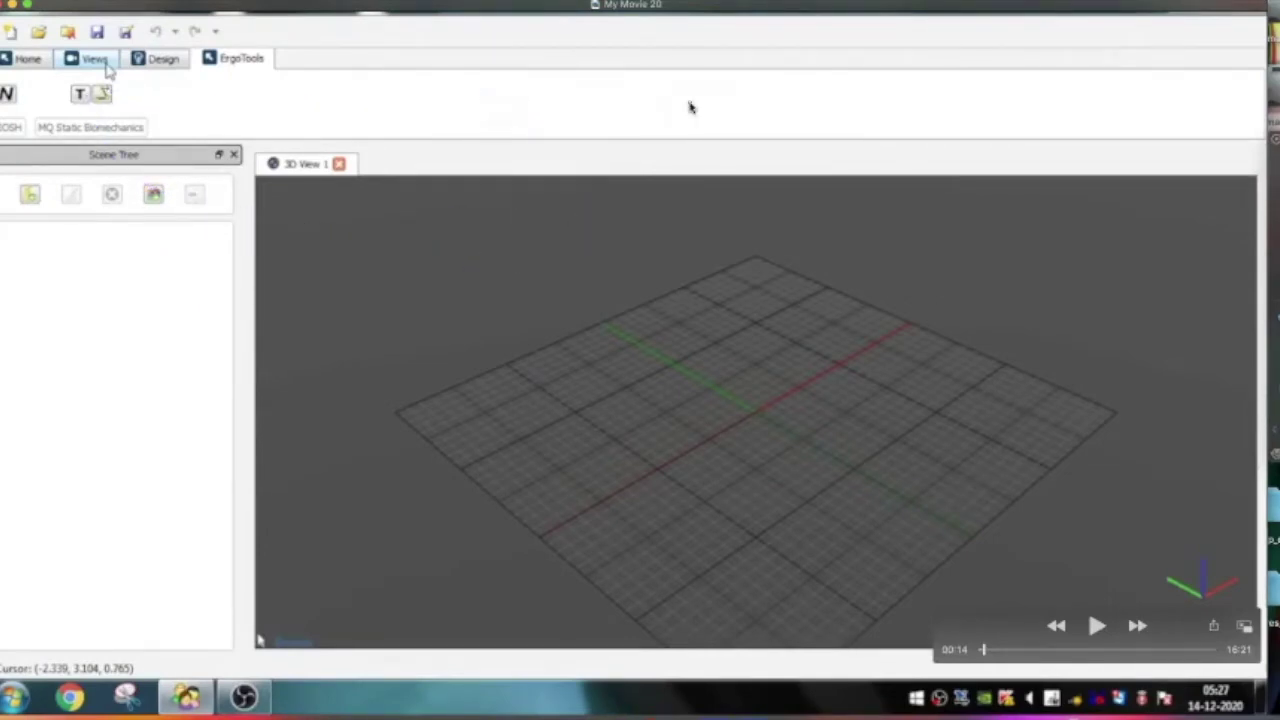
{"action": "mouse_move", "coordinate": [133, 100]}
{"action": "left_mouse_down"}
{"action": "mouse_move", "coordinate": [112, 82]}
{"action": "mouse_move", "coordinate": [2, 97]}
{"action": "left_mouse_up"}
{"action": "mouse_move", "coordinate": [2, 143]}
{"action": "left_mouse_down"}
{"action": "mouse_move", "coordinate": [150, 131]}
{"action": "mouse_move", "coordinate": [297, 98]}
{"action": "left_mouse_up"}
{"action": "left_click", "coordinate": [1098, 627]}
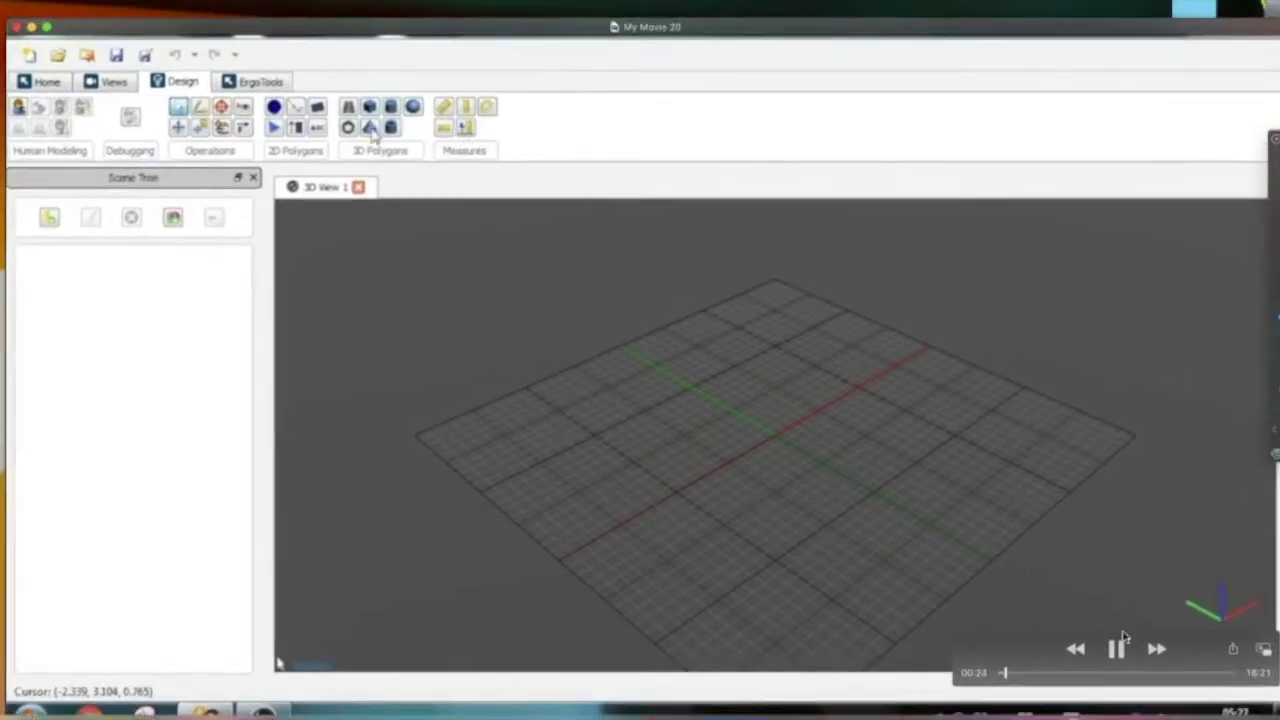
Pause the movie at 00:27, mark the empty 3D view with pen strokes, clear them and resume playback
{"action": "left_click", "coordinate": [1118, 646]}
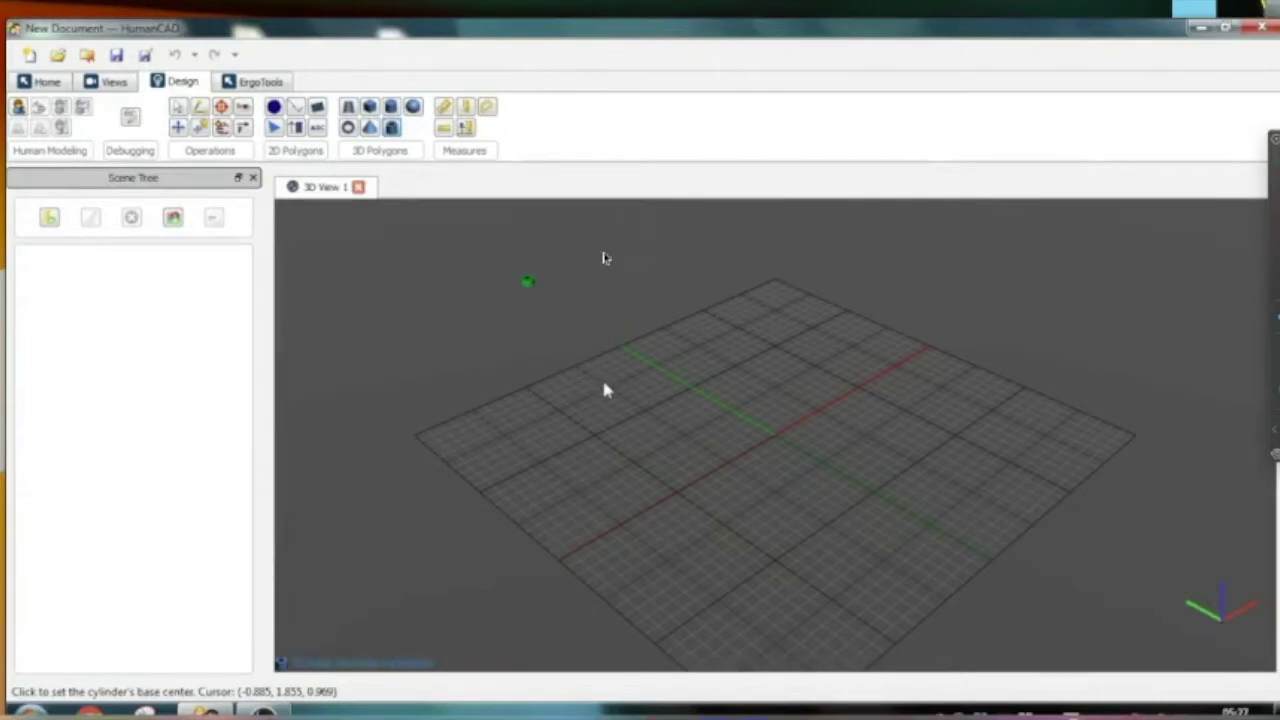
{"action": "left_click_drag", "start_coordinate": [710, 219], "coordinate": [657, 323]}
{"action": "mouse_move", "coordinate": [653, 279]}
{"action": "left_mouse_down"}
{"action": "mouse_move", "coordinate": [662, 346]}
{"action": "mouse_move", "coordinate": [635, 302]}
{"action": "left_mouse_up"}
{"action": "key", "text": "Escape"}
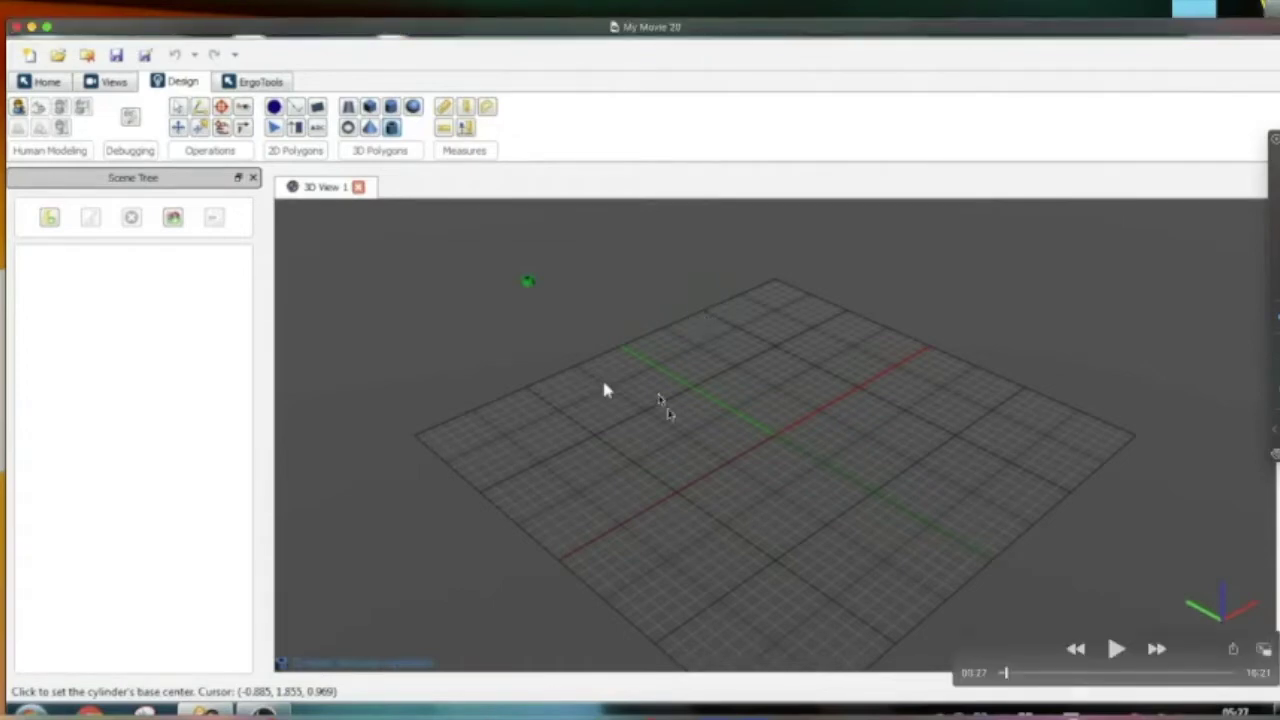
{"action": "left_click", "coordinate": [1116, 648]}
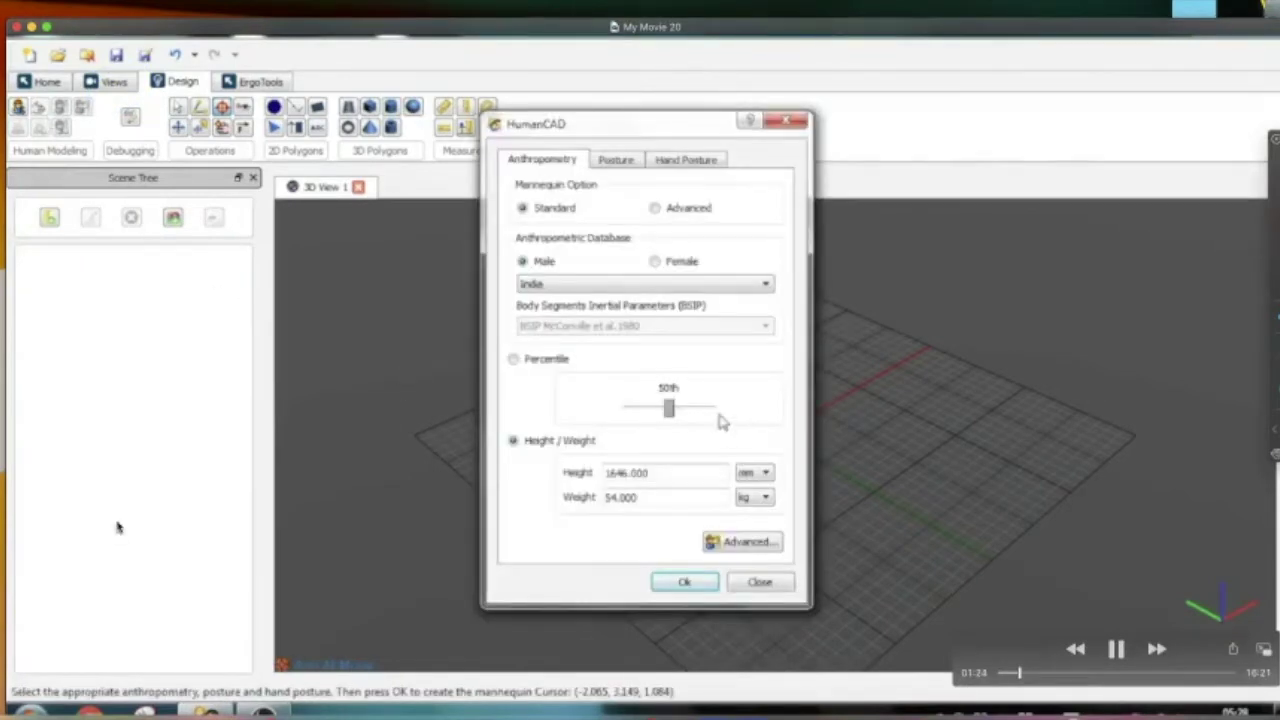
Draw a downward arrow over the Scene Tree and pause the movie at 01:32 on the mannequin's 90th percentile setting
{"action": "mouse_move", "coordinate": [104, 328]}
{"action": "left_mouse_down"}
{"action": "mouse_move", "coordinate": [123, 494]}
{"action": "mouse_move", "coordinate": [117, 436]}
{"action": "left_mouse_up"}
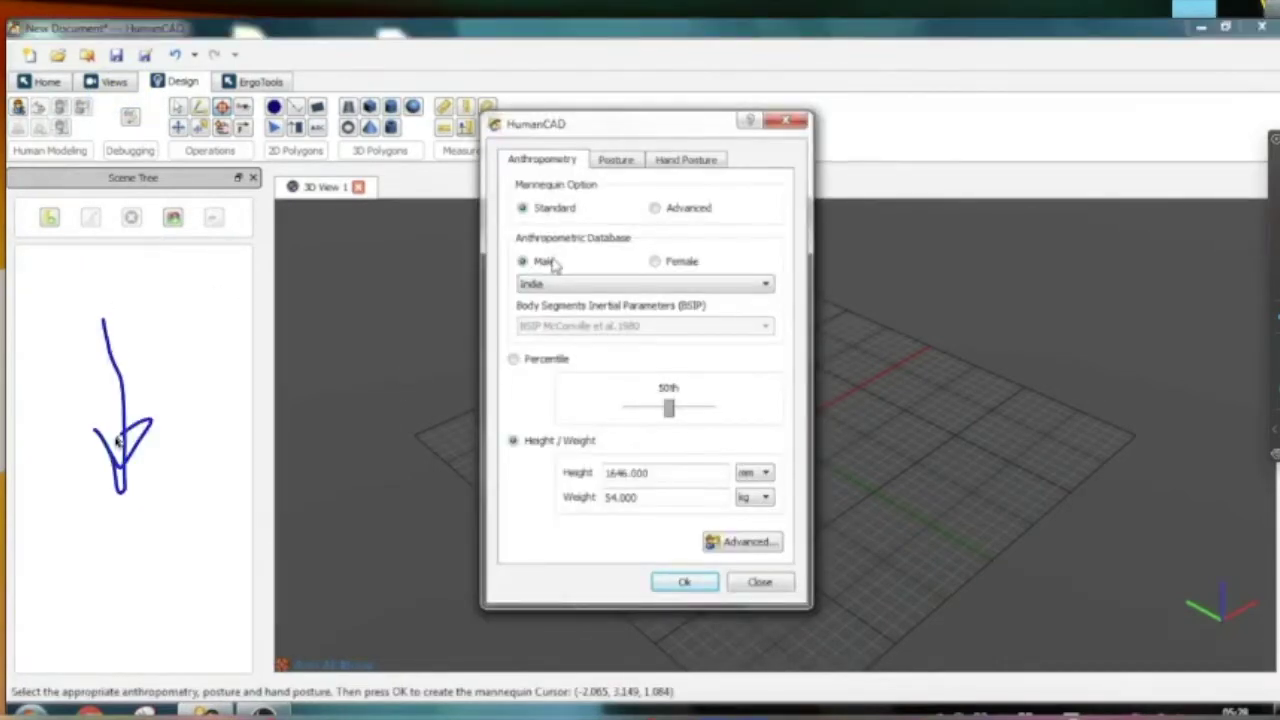
{"action": "mouse_move", "coordinate": [1115, 598]}
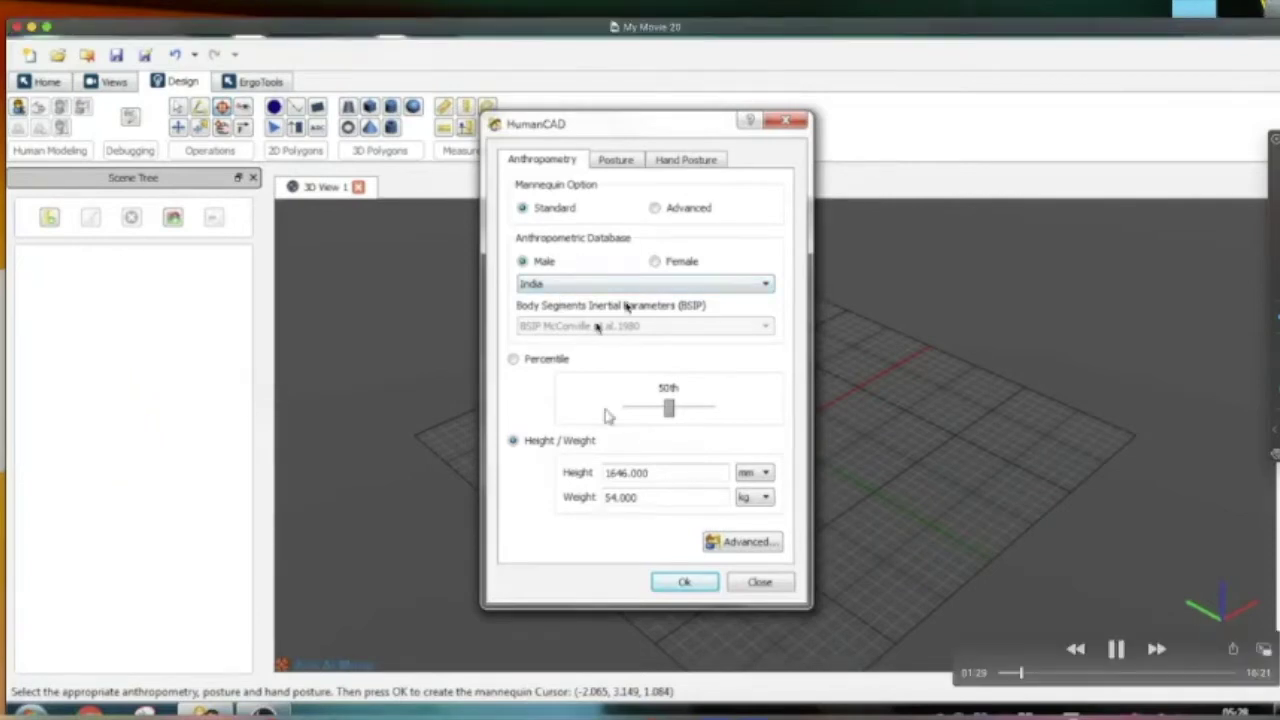
{"action": "left_click", "coordinate": [1117, 650]}
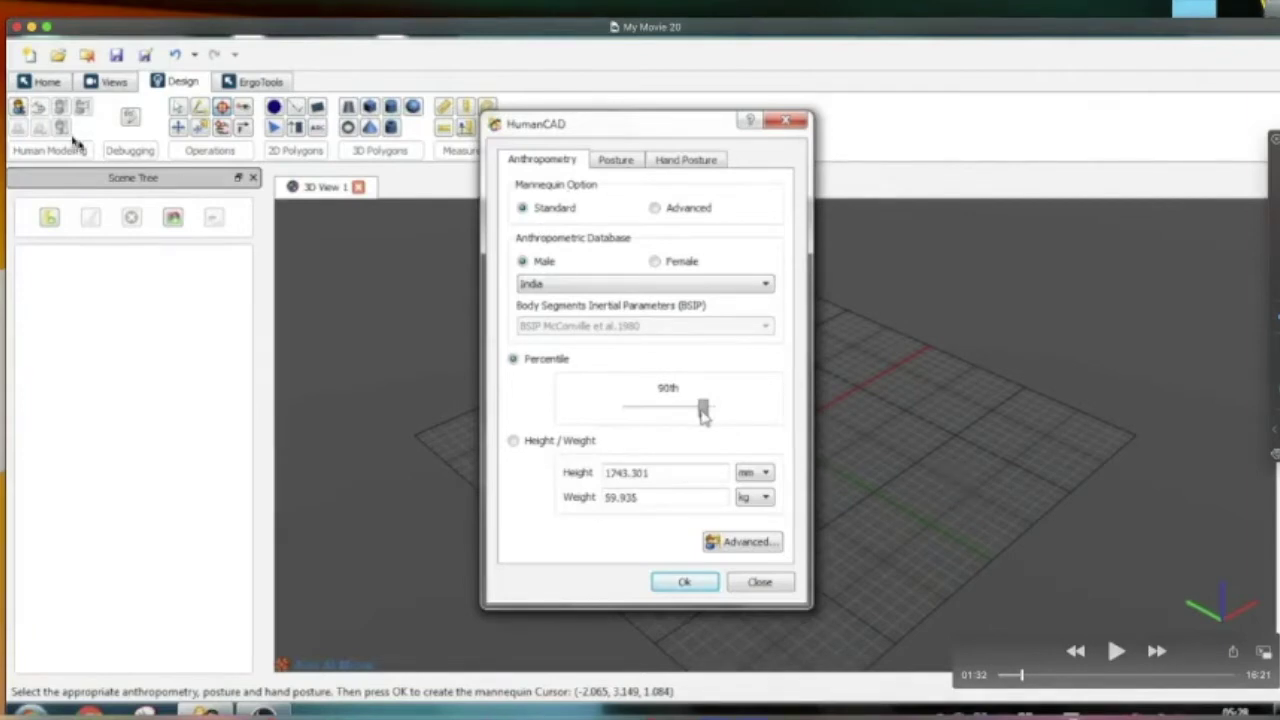
Mark the Human Modeling tools, the Standard and Advanced mannequin options, the posture tabs and the percentile area with the pen
{"action": "mouse_move", "coordinate": [28, 118]}
{"action": "left_mouse_down"}
{"action": "mouse_move", "coordinate": [230, 104]}
{"action": "mouse_move", "coordinate": [500, 220]}
{"action": "mouse_move", "coordinate": [450, 205]}
{"action": "left_mouse_up"}
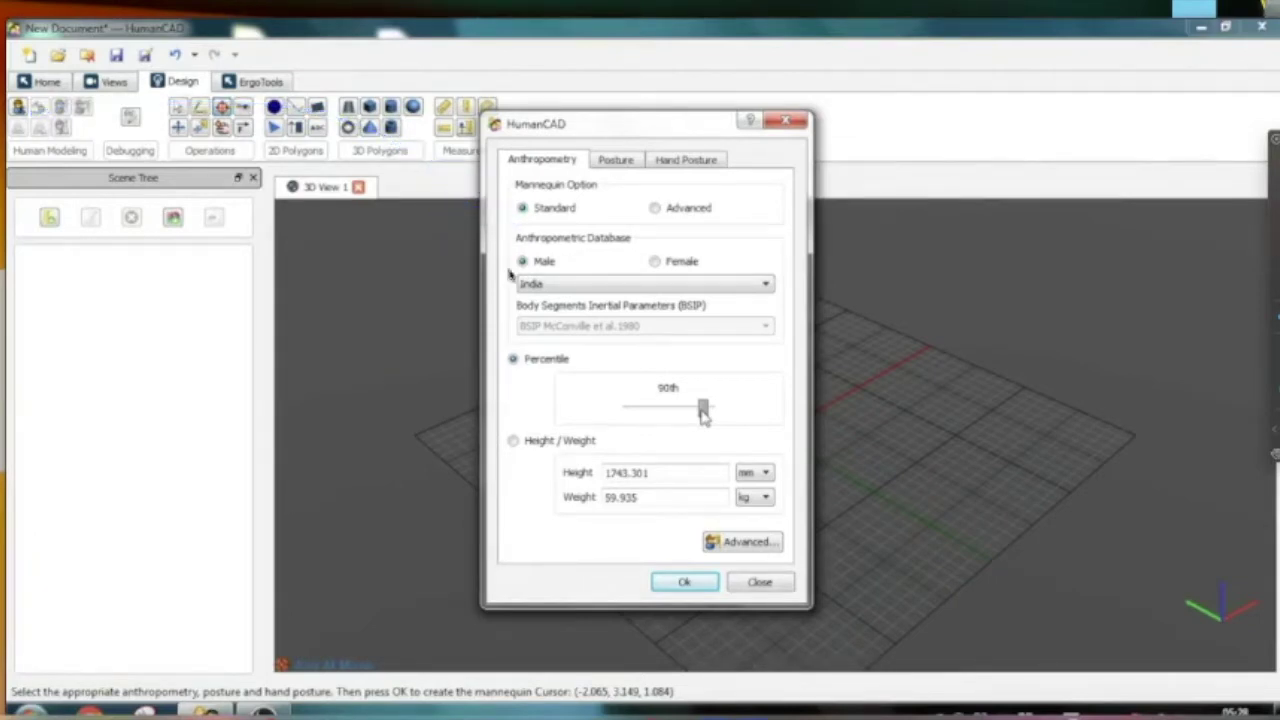
{"action": "mouse_move", "coordinate": [584, 184]}
{"action": "left_mouse_down"}
{"action": "mouse_move", "coordinate": [536, 185]}
{"action": "mouse_move", "coordinate": [517, 240]}
{"action": "mouse_move", "coordinate": [557, 195]}
{"action": "left_mouse_up"}
{"action": "mouse_move", "coordinate": [731, 191]}
{"action": "left_mouse_down"}
{"action": "mouse_move", "coordinate": [683, 182]}
{"action": "mouse_move", "coordinate": [698, 235]}
{"action": "mouse_move", "coordinate": [722, 188]}
{"action": "left_mouse_up"}
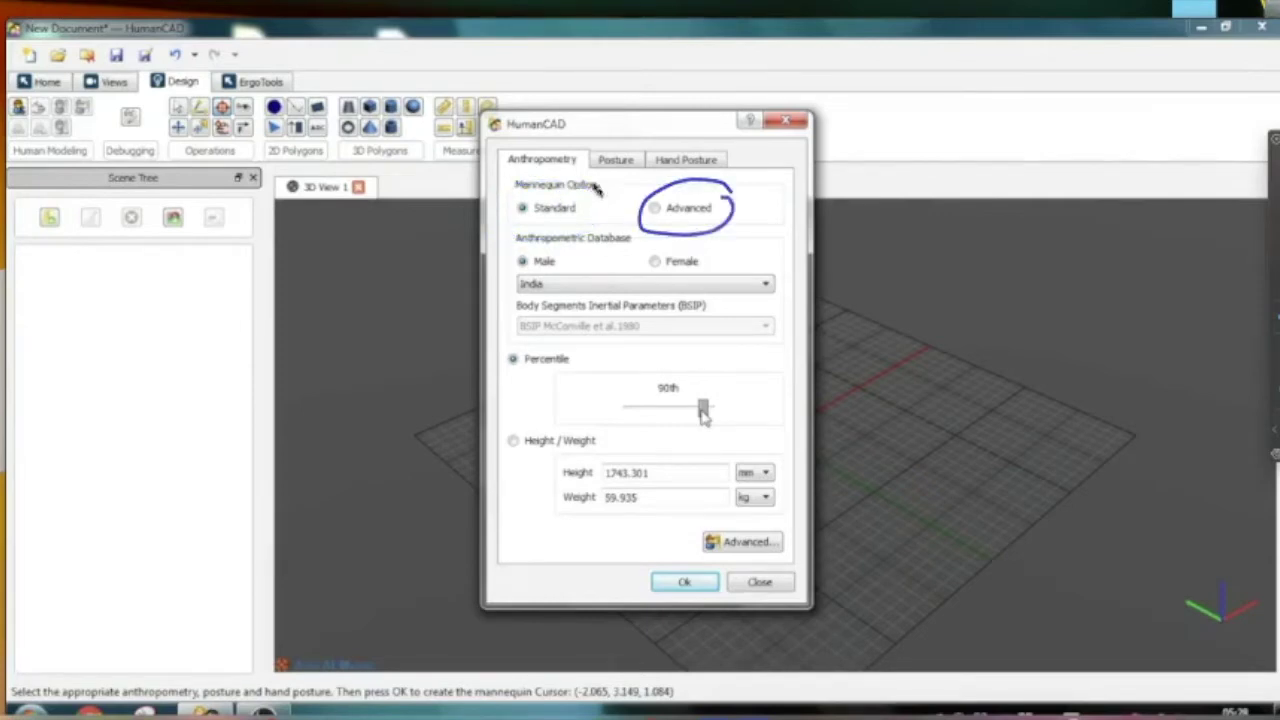
{"action": "left_click_drag", "start_coordinate": [626, 154], "coordinate": [578, 130]}
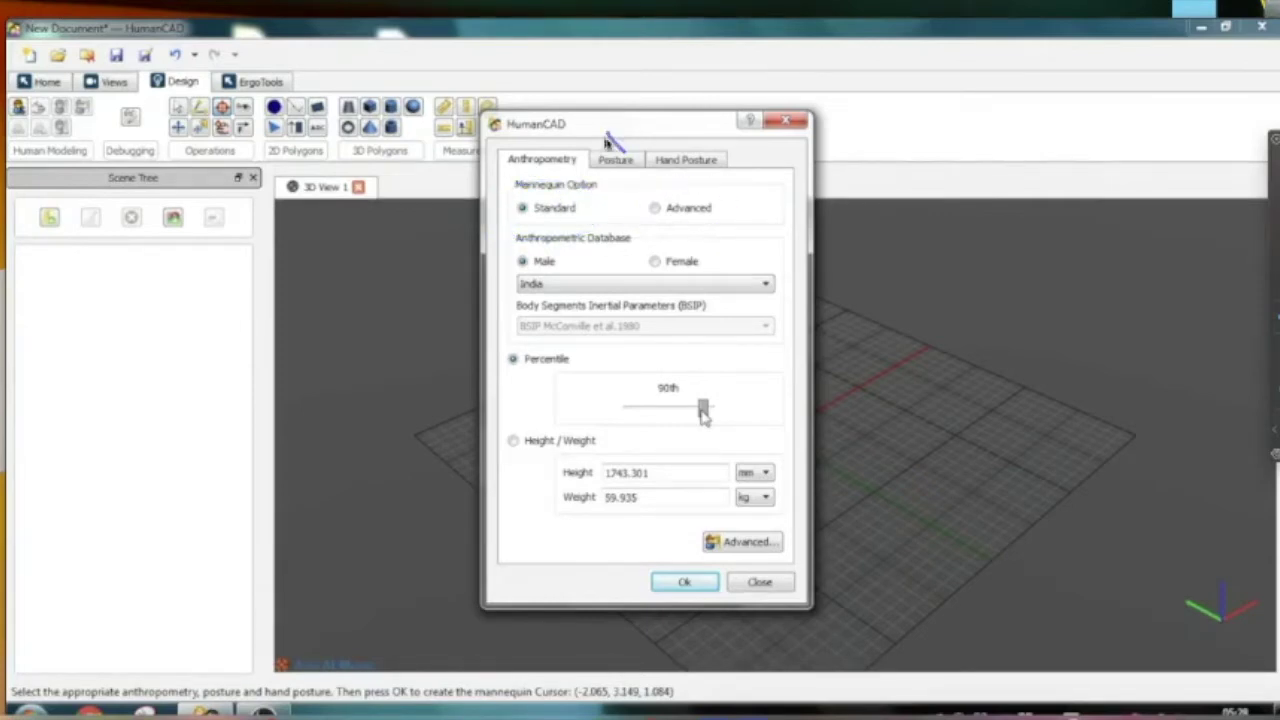
{"action": "left_click_drag", "start_coordinate": [690, 118], "coordinate": [722, 141]}
{"action": "mouse_move", "coordinate": [740, 401]}
{"action": "left_mouse_down"}
{"action": "mouse_move", "coordinate": [669, 367]}
{"action": "mouse_move", "coordinate": [682, 434]}
{"action": "mouse_move", "coordinate": [785, 388]}
{"action": "left_mouse_up"}
Resume the movie and switch it to full screen to follow the mannequin's creation
{"action": "mouse_move", "coordinate": [1040, 591]}
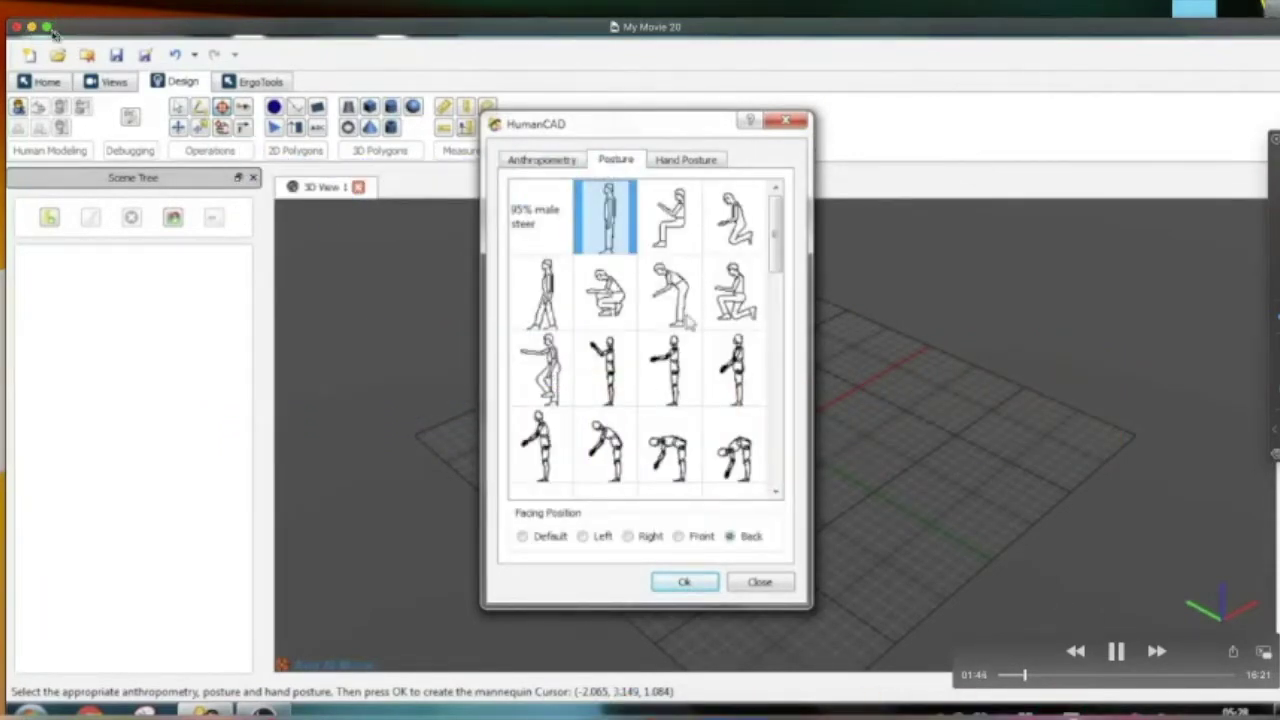
{"action": "mouse_move", "coordinate": [47, 27]}
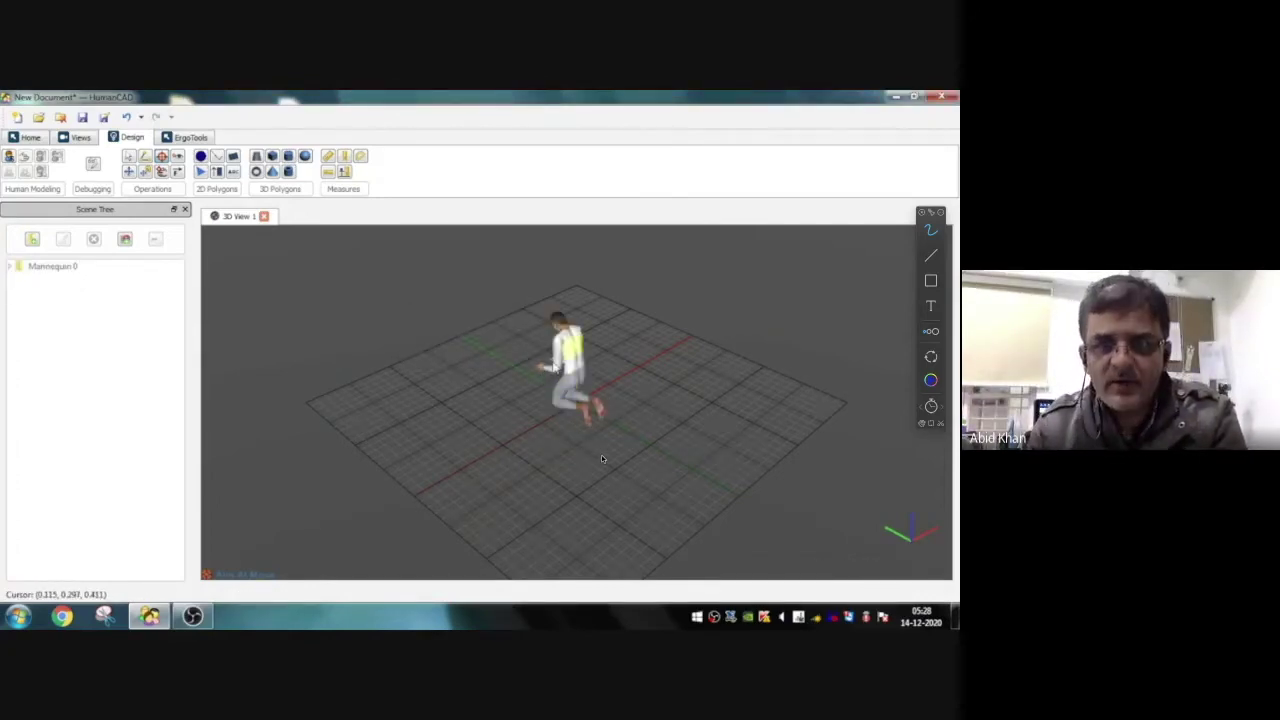
{"action": "mouse_move", "coordinate": [570, 416]}
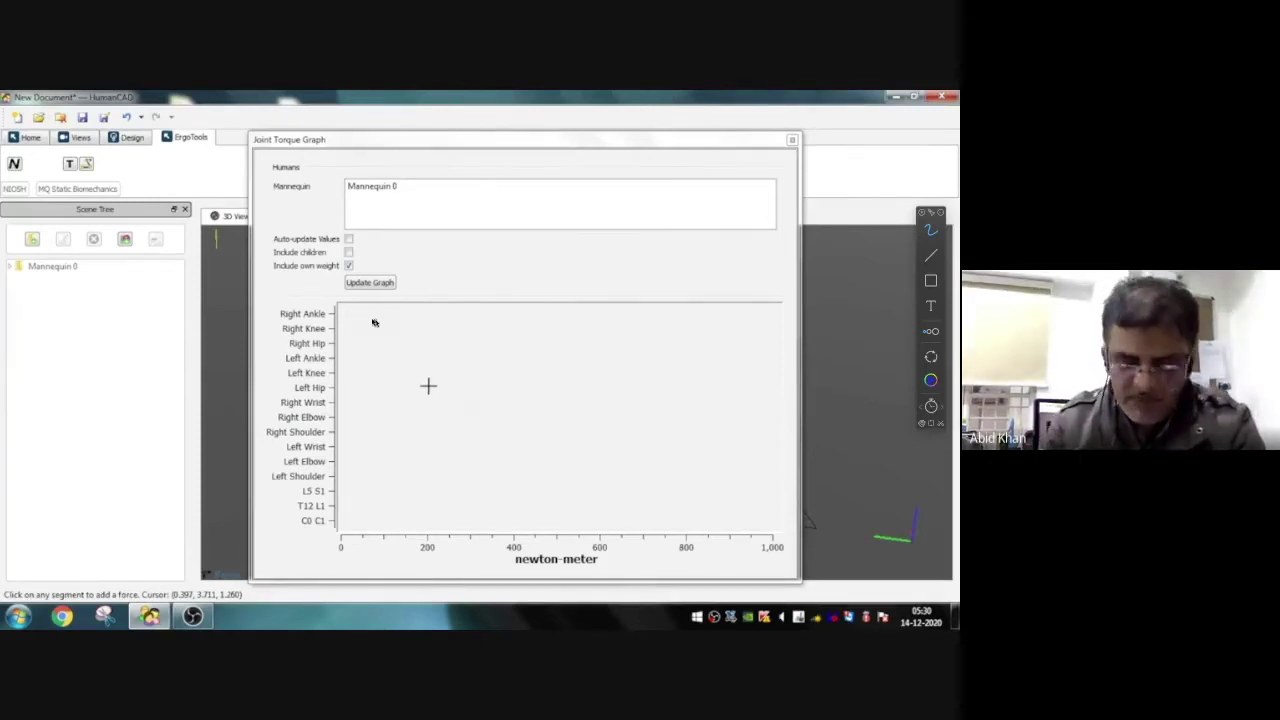
Plot Mannequin 0 in the Joint Torque Graph and mark the Left Wrist bar with the pen
{"action": "left_click", "coordinate": [388, 185]}
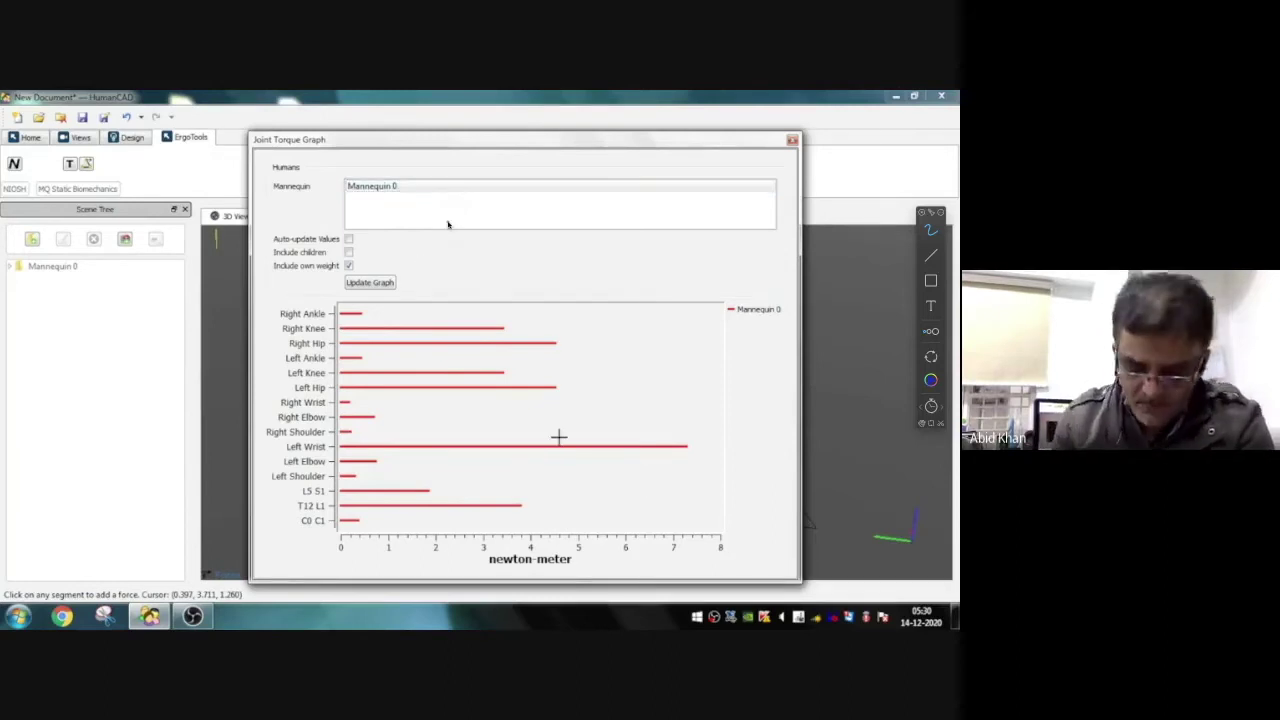
{"action": "mouse_move", "coordinate": [600, 336]}
{"action": "left_mouse_down"}
{"action": "mouse_move", "coordinate": [490, 294]}
{"action": "mouse_move", "coordinate": [286, 320]}
{"action": "mouse_move", "coordinate": [320, 530]}
{"action": "mouse_move", "coordinate": [557, 377]}
{"action": "left_mouse_up"}
{"action": "left_click_drag", "start_coordinate": [286, 455], "coordinate": [340, 452]}
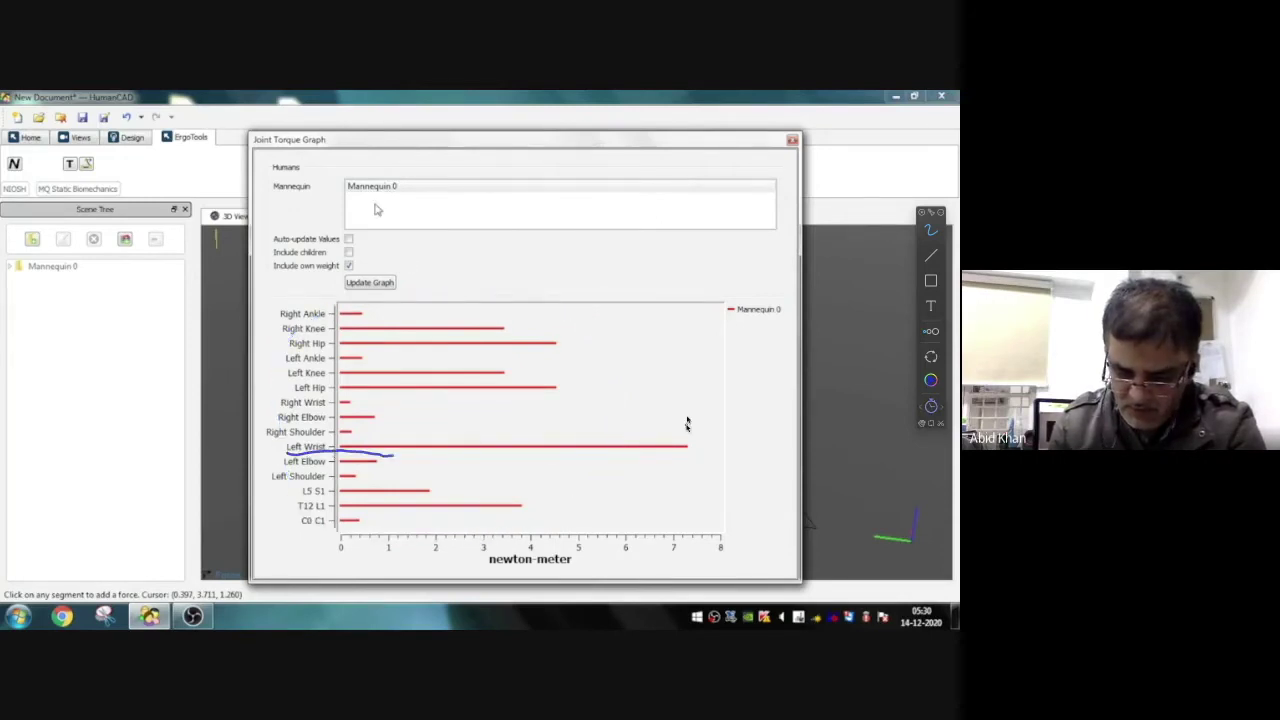
{"action": "mouse_move", "coordinate": [688, 418]}
{"action": "left_mouse_down"}
{"action": "mouse_move", "coordinate": [675, 448]}
{"action": "mouse_move", "coordinate": [672, 437]}
{"action": "left_mouse_up"}
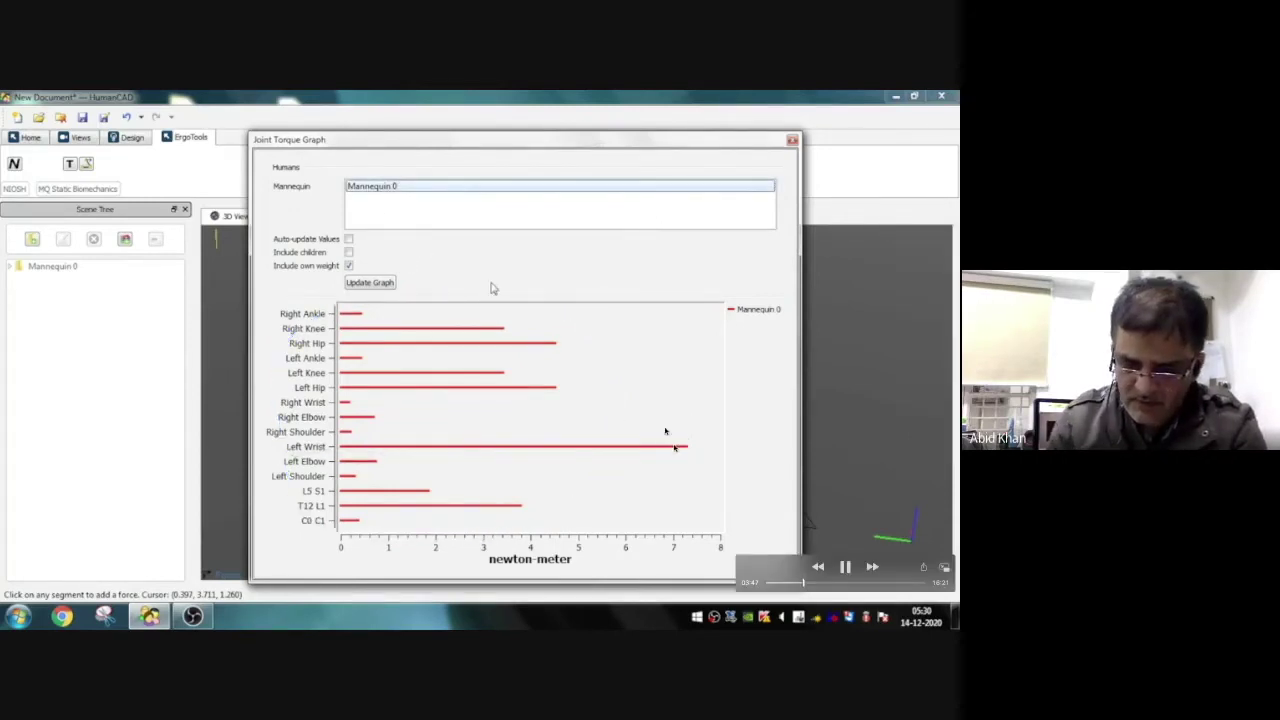
Show the ScreenBrush drawing overlay again over the joint torque graph
{"action": "left_click", "coordinate": [750, 95]}
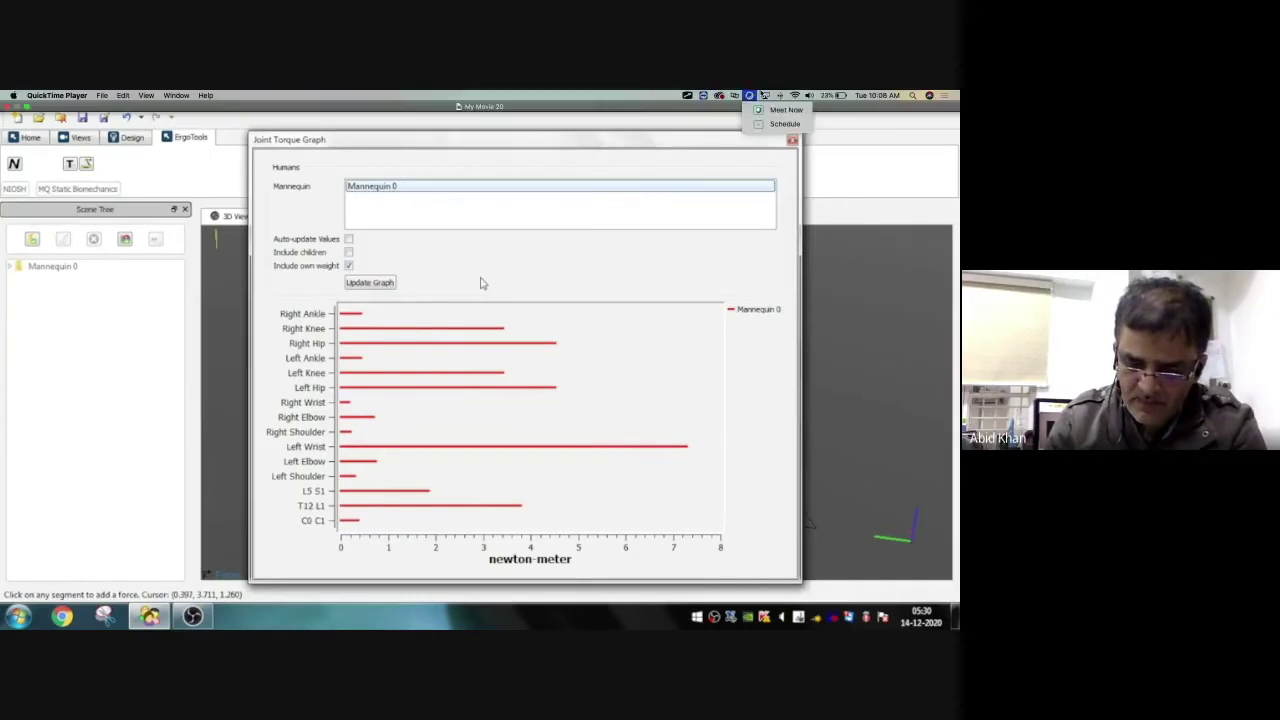
{"action": "left_click", "coordinate": [713, 104]}
{"action": "left_click", "coordinate": [688, 95]}
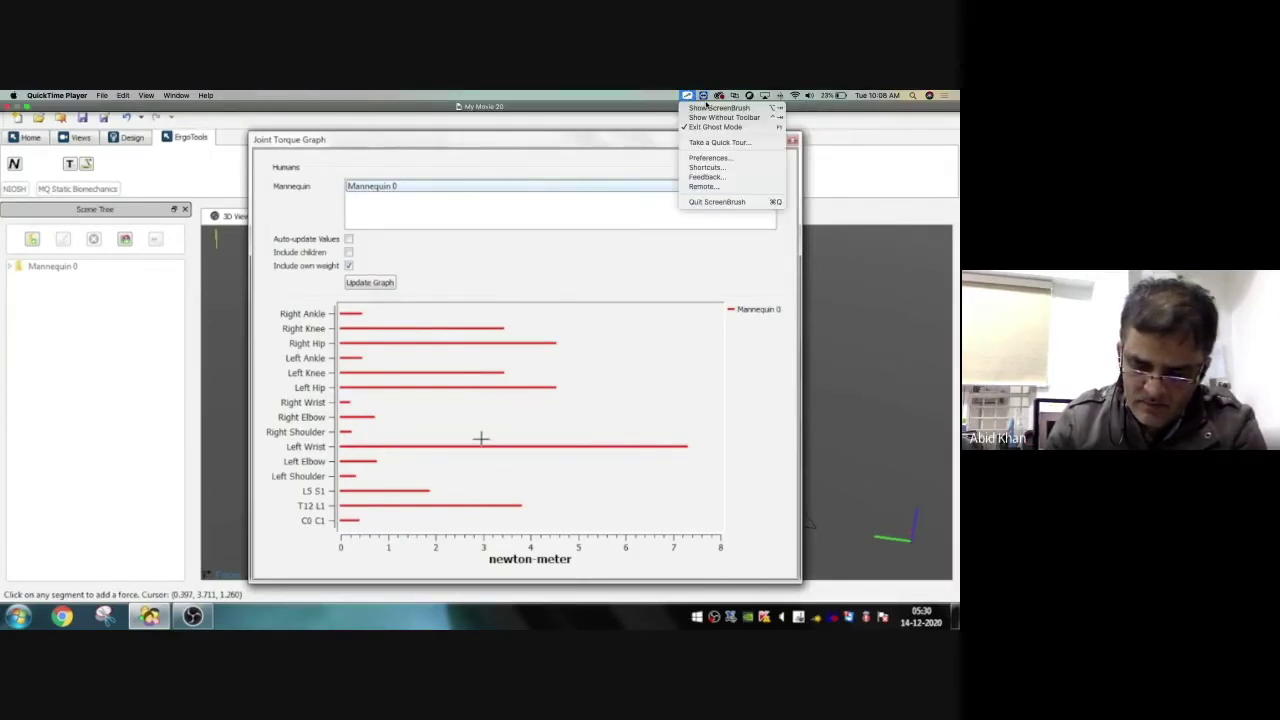
{"action": "left_click", "coordinate": [714, 107]}
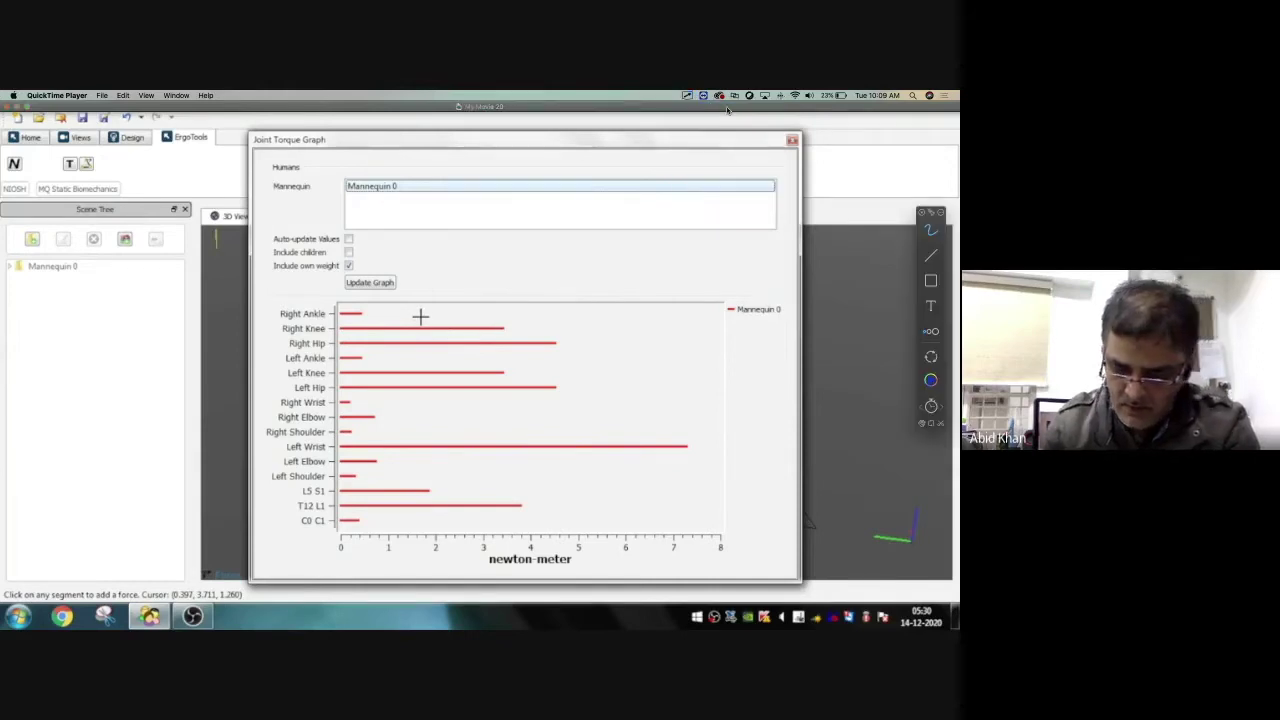
Circle the ends of the Left Wrist, Left Elbow, Right Hip and Left Hip bars in the torque graph
{"action": "mouse_move", "coordinate": [701, 430]}
{"action": "left_mouse_down"}
{"action": "mouse_move", "coordinate": [640, 465]}
{"action": "mouse_move", "coordinate": [688, 429]}
{"action": "left_mouse_up"}
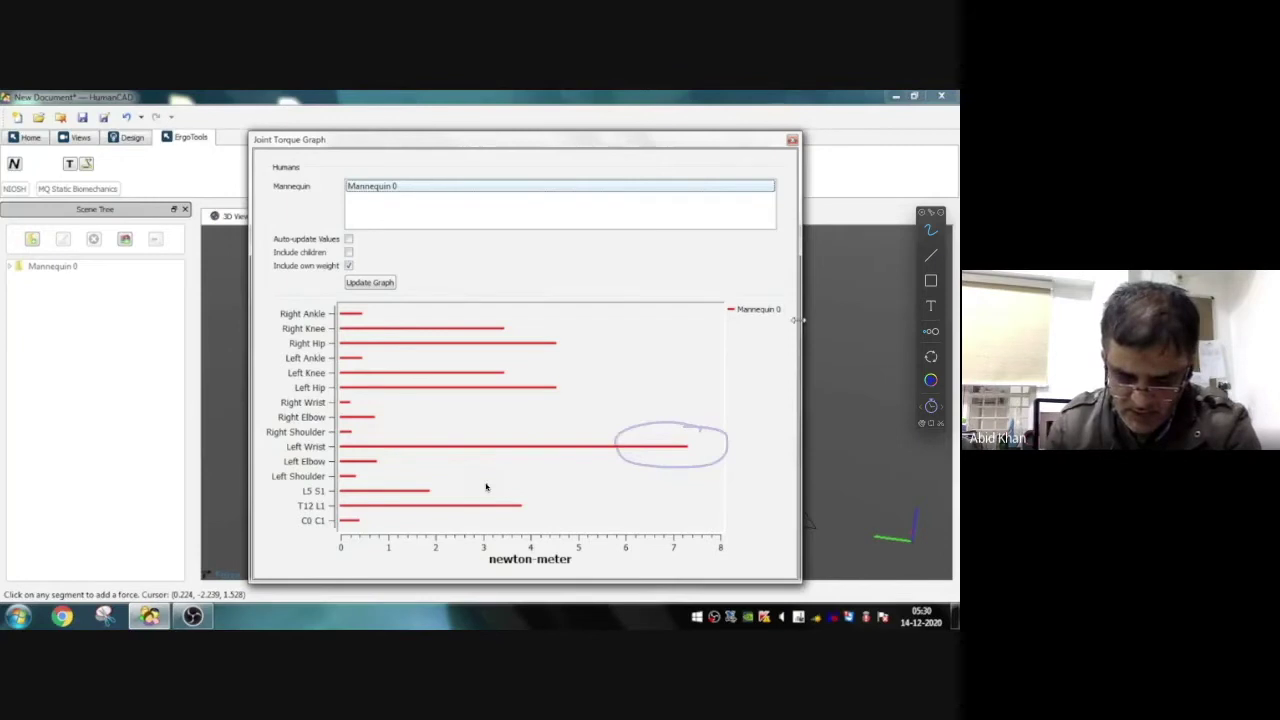
{"action": "left_click_drag", "start_coordinate": [372, 450], "coordinate": [388, 458]}
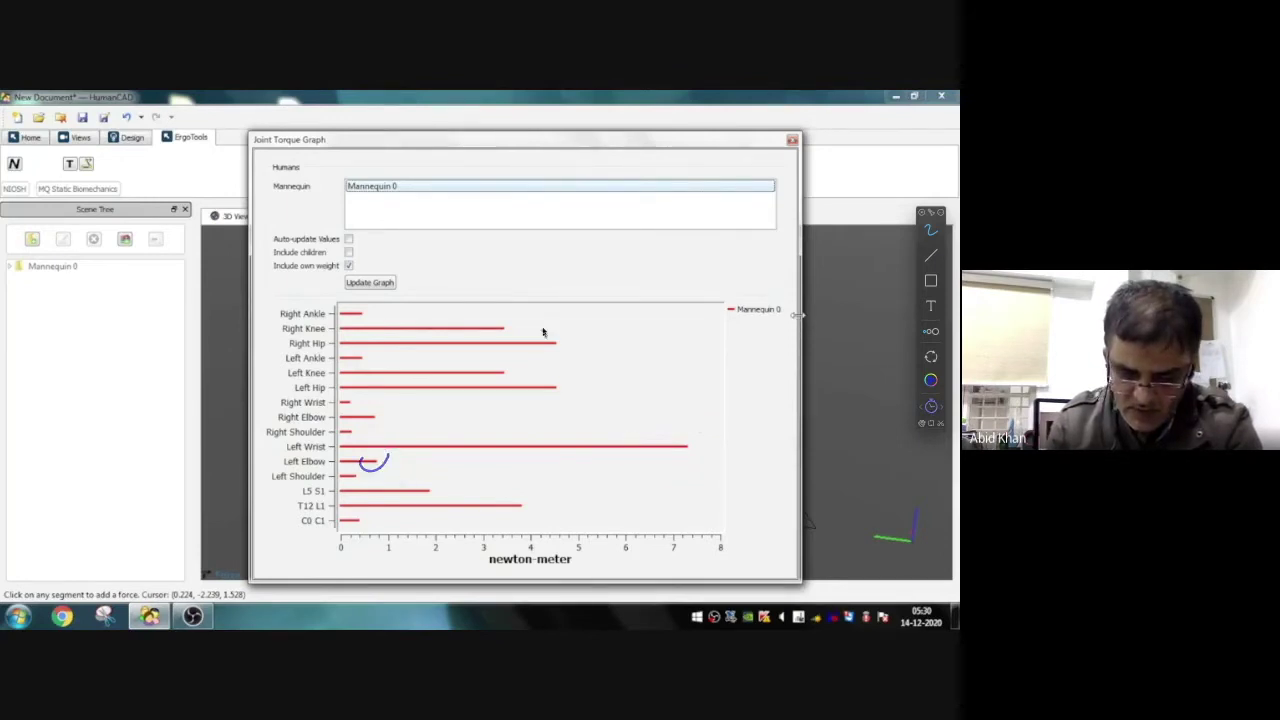
{"action": "mouse_move", "coordinate": [540, 325]}
{"action": "left_mouse_down"}
{"action": "mouse_move", "coordinate": [509, 346]}
{"action": "mouse_move", "coordinate": [541, 321]}
{"action": "left_mouse_up"}
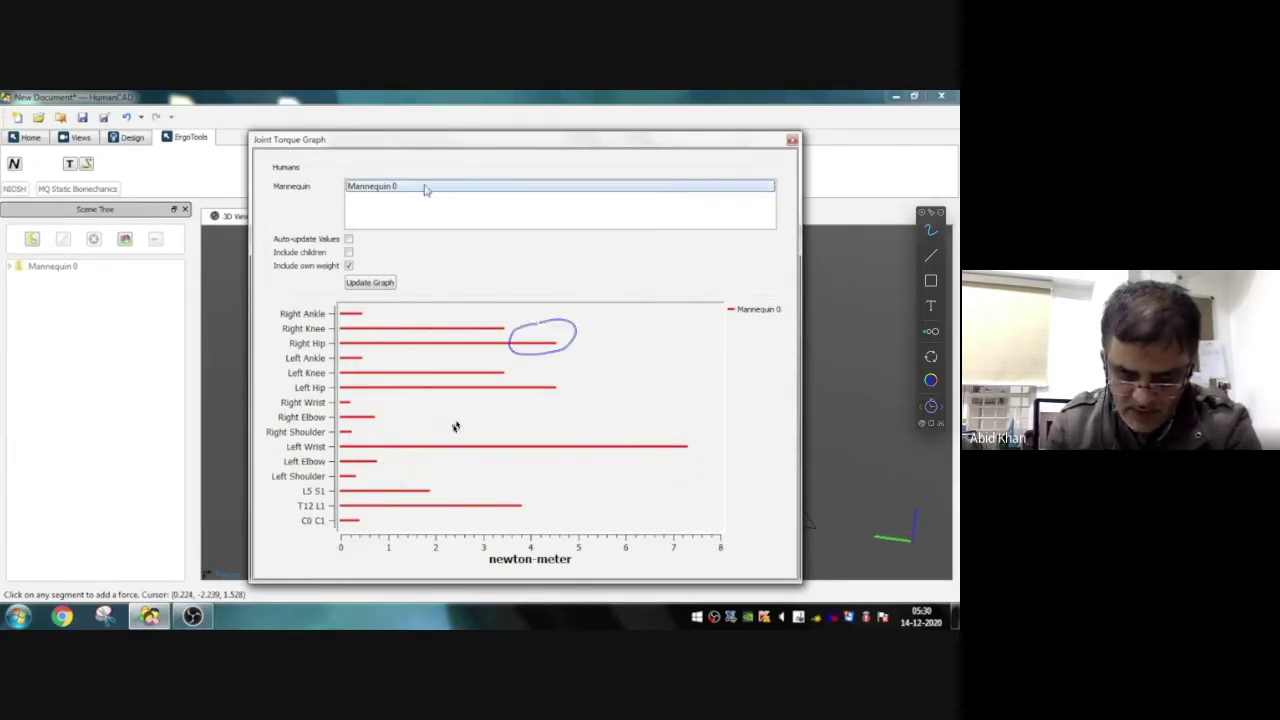
{"action": "mouse_move", "coordinate": [560, 364]}
{"action": "left_mouse_down"}
{"action": "mouse_move", "coordinate": [545, 366]}
{"action": "mouse_move", "coordinate": [556, 401]}
{"action": "mouse_move", "coordinate": [566, 370]}
{"action": "left_mouse_up"}
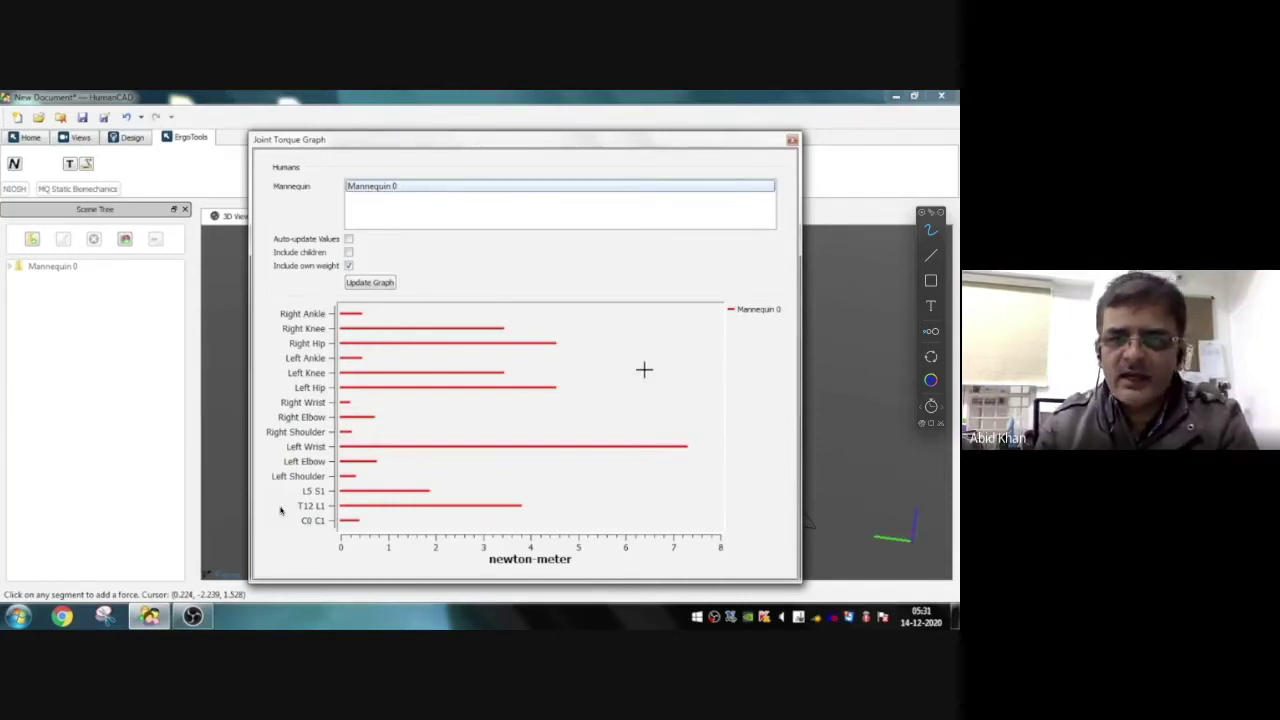
Shift the Joint Torque Graph window slightly, refresh the graph for Mannequin 0 and close it
{"action": "left_click_drag", "start_coordinate": [407, 141], "coordinate": [410, 150]}
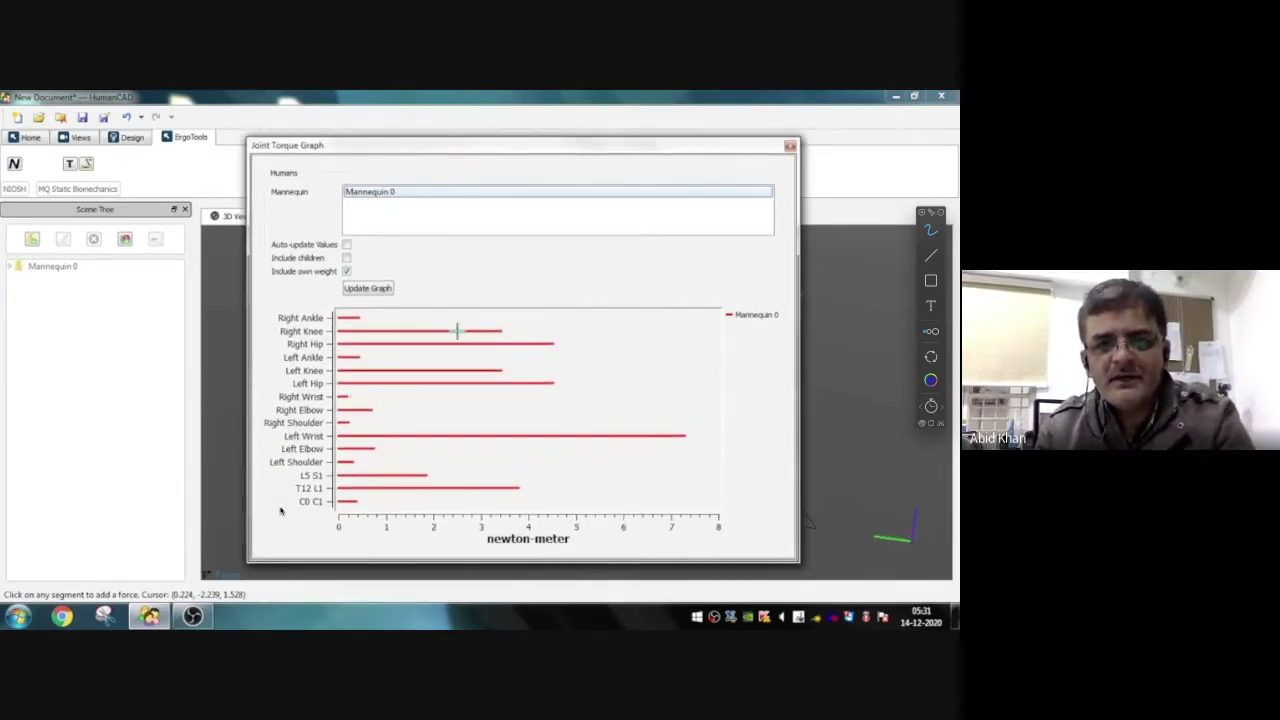
{"action": "left_click", "coordinate": [373, 288]}
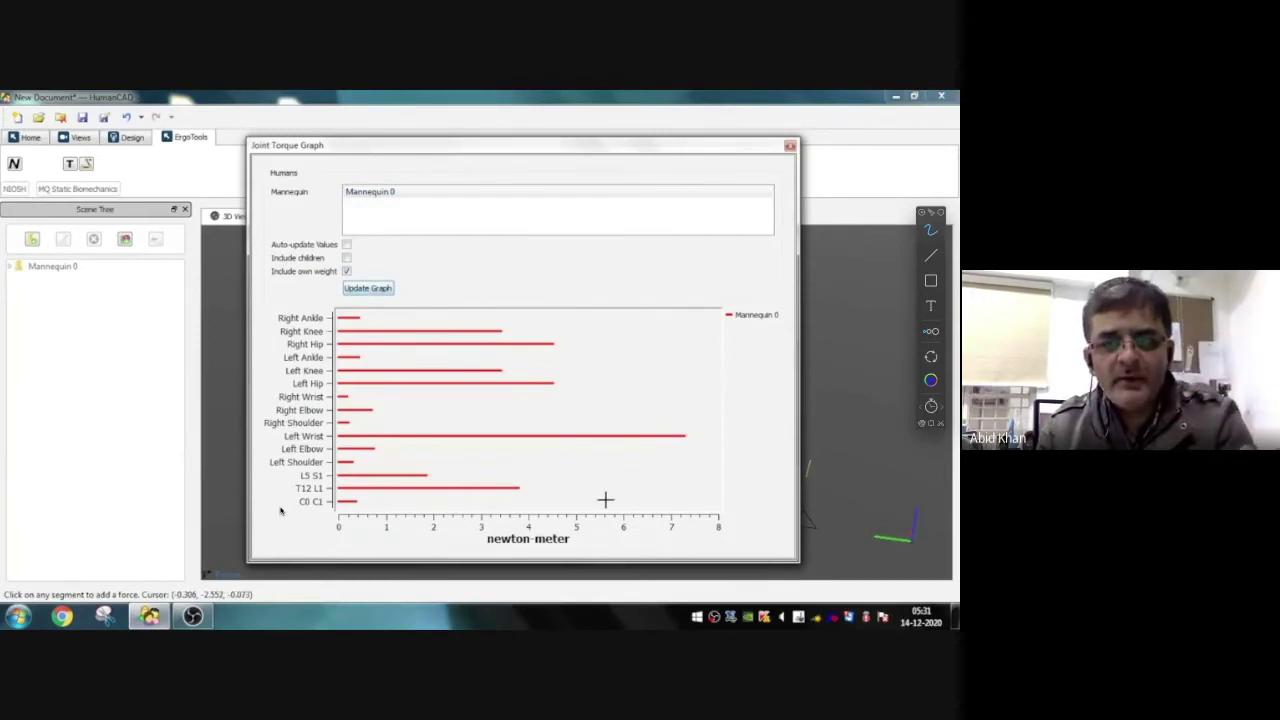
{"action": "left_click", "coordinate": [791, 147]}
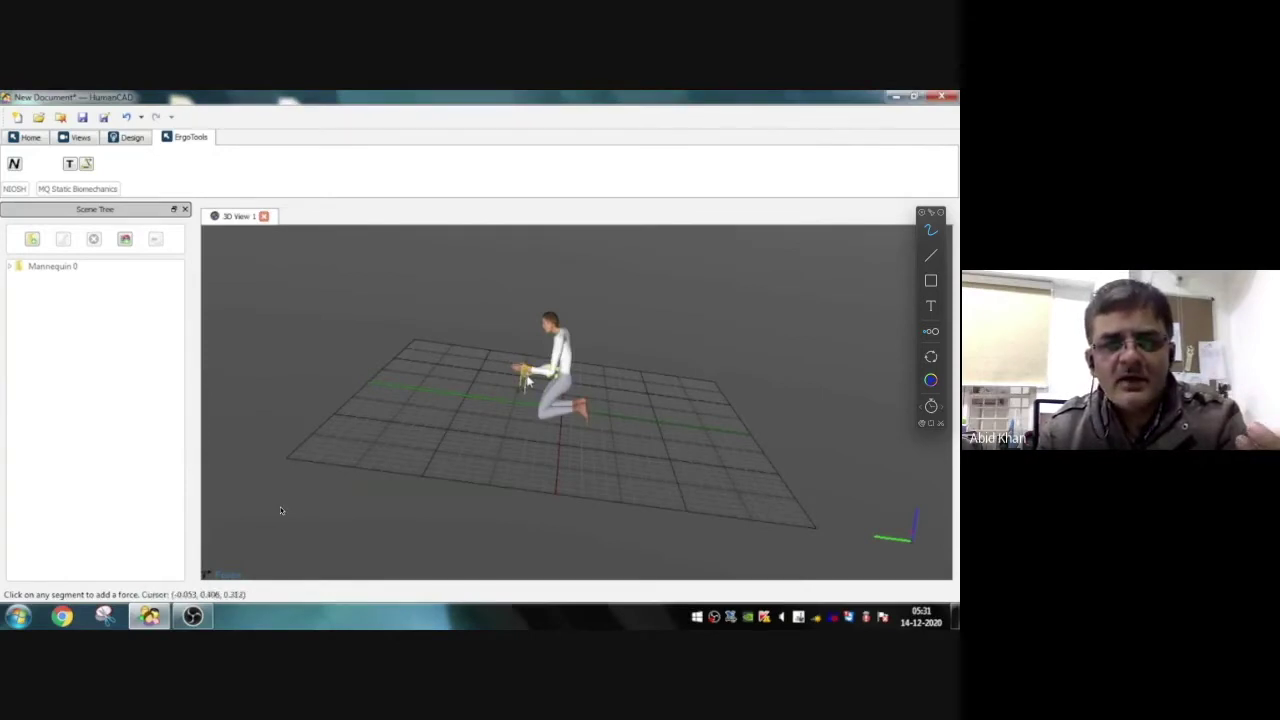
Add a force of -100 N in Z to the kneeling mannequin's hand
{"action": "left_click", "coordinate": [530, 378]}
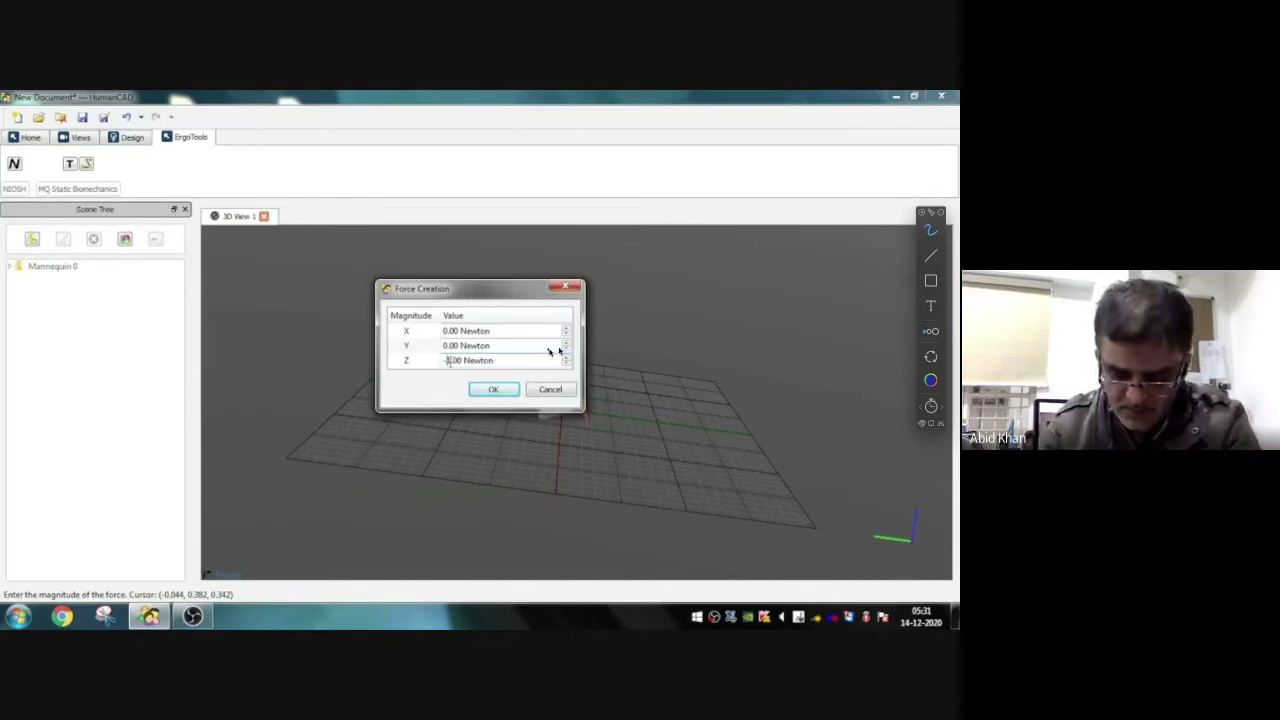
{"action": "key", "text": "Right"}
{"action": "type", "text": "00"}
{"action": "left_click", "coordinate": [494, 390]}
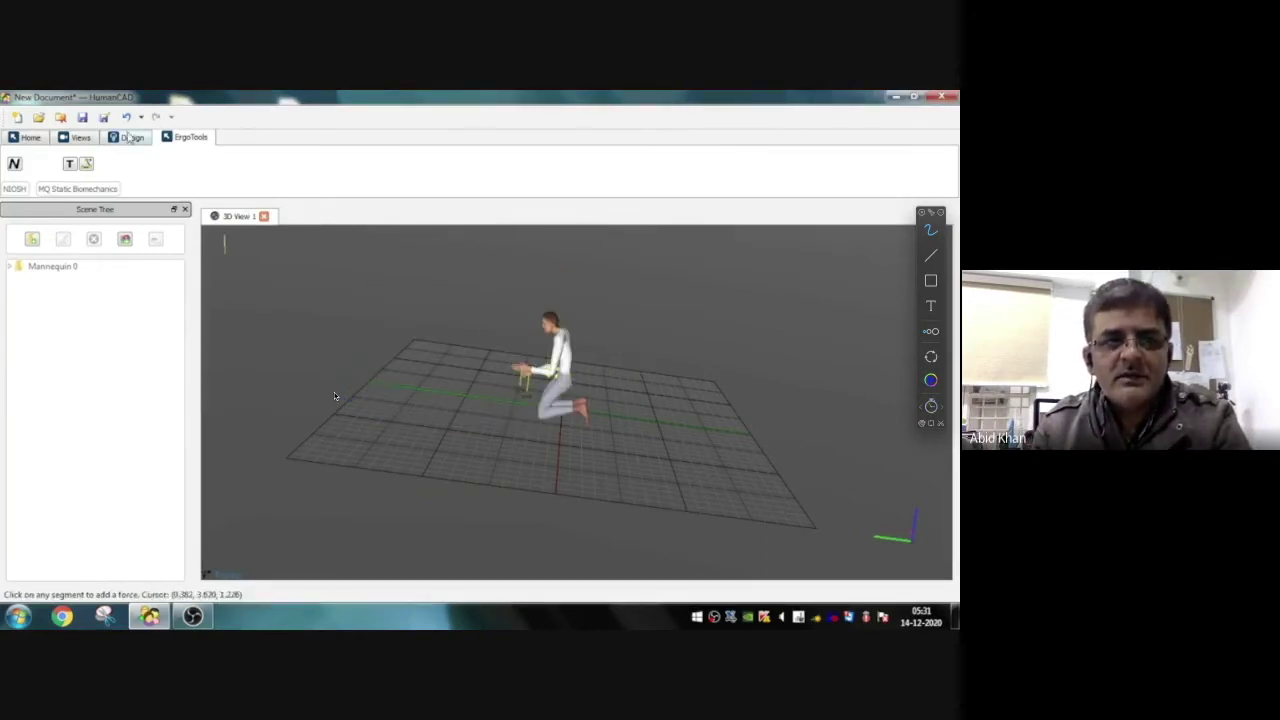
Open the joint torque graph for the kneeling mannequin carrying the hand forces and update it for Mannequin 0
{"action": "left_click", "coordinate": [130, 138]}
{"action": "left_click", "coordinate": [84, 141]}
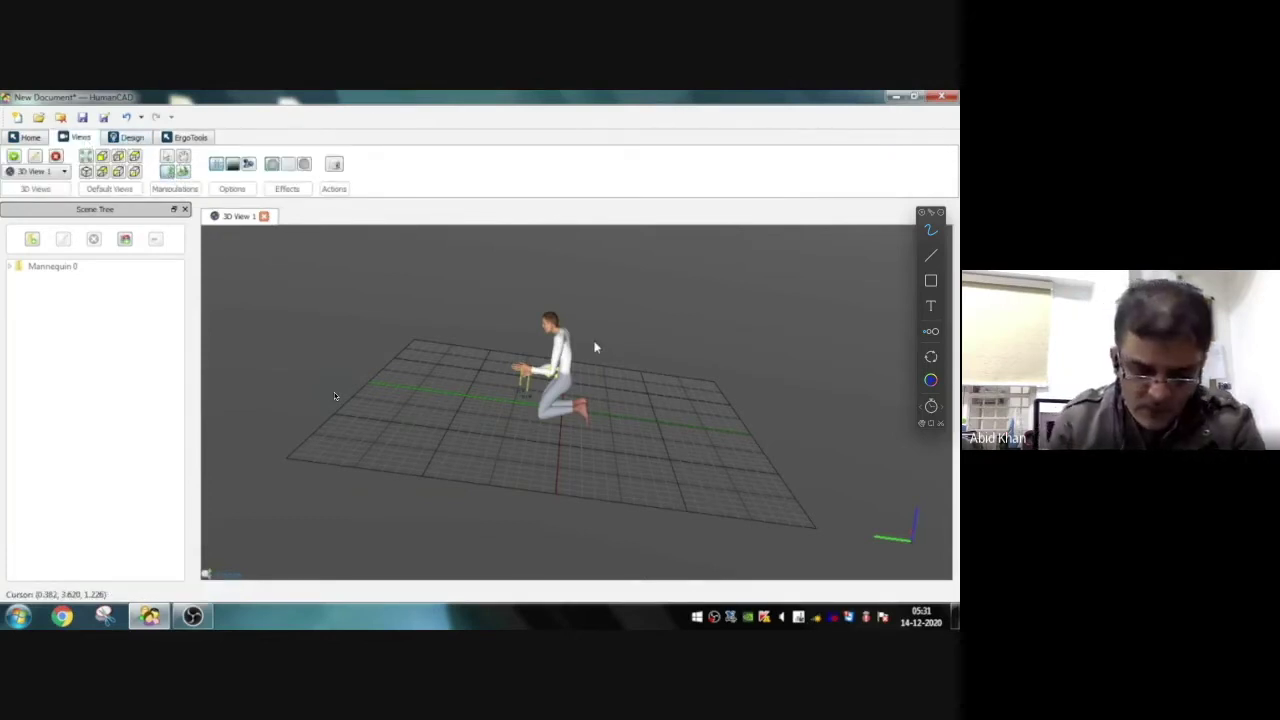
{"action": "scroll", "coordinate": [578, 362], "scroll_direction": "up", "scroll_amount": 4}
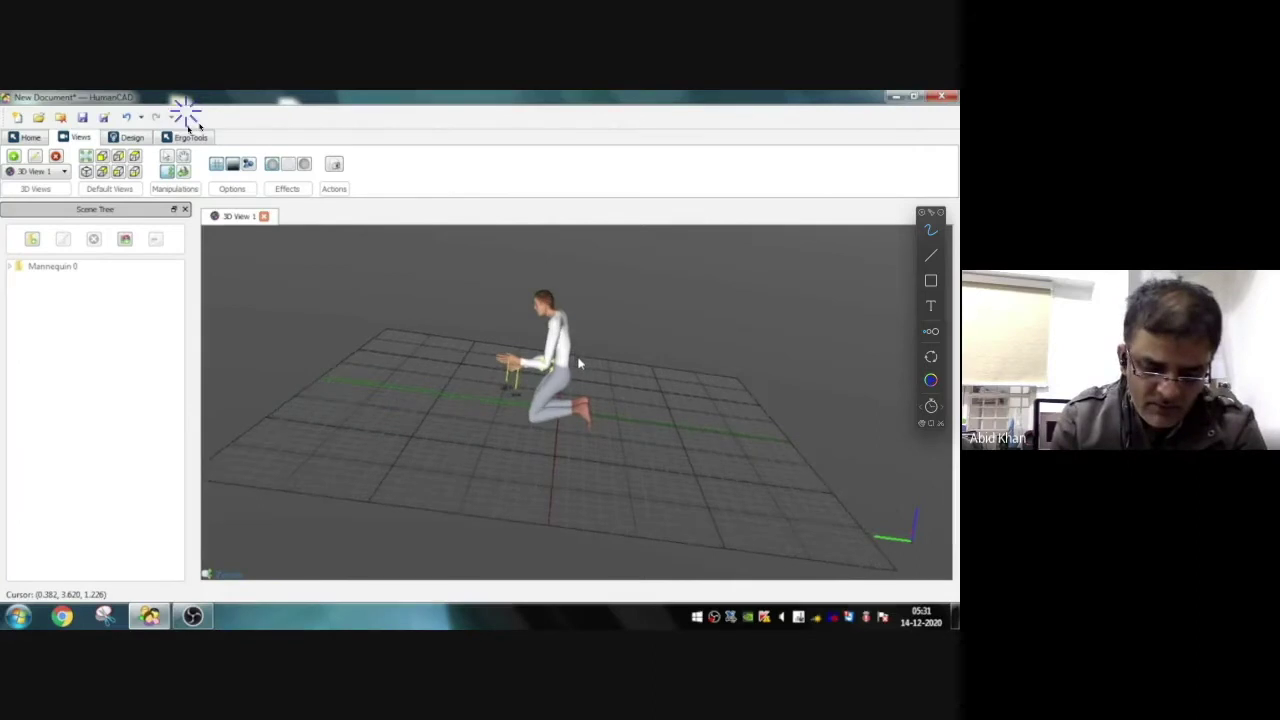
{"action": "scroll", "coordinate": [580, 366], "scroll_direction": "up", "scroll_amount": 1}
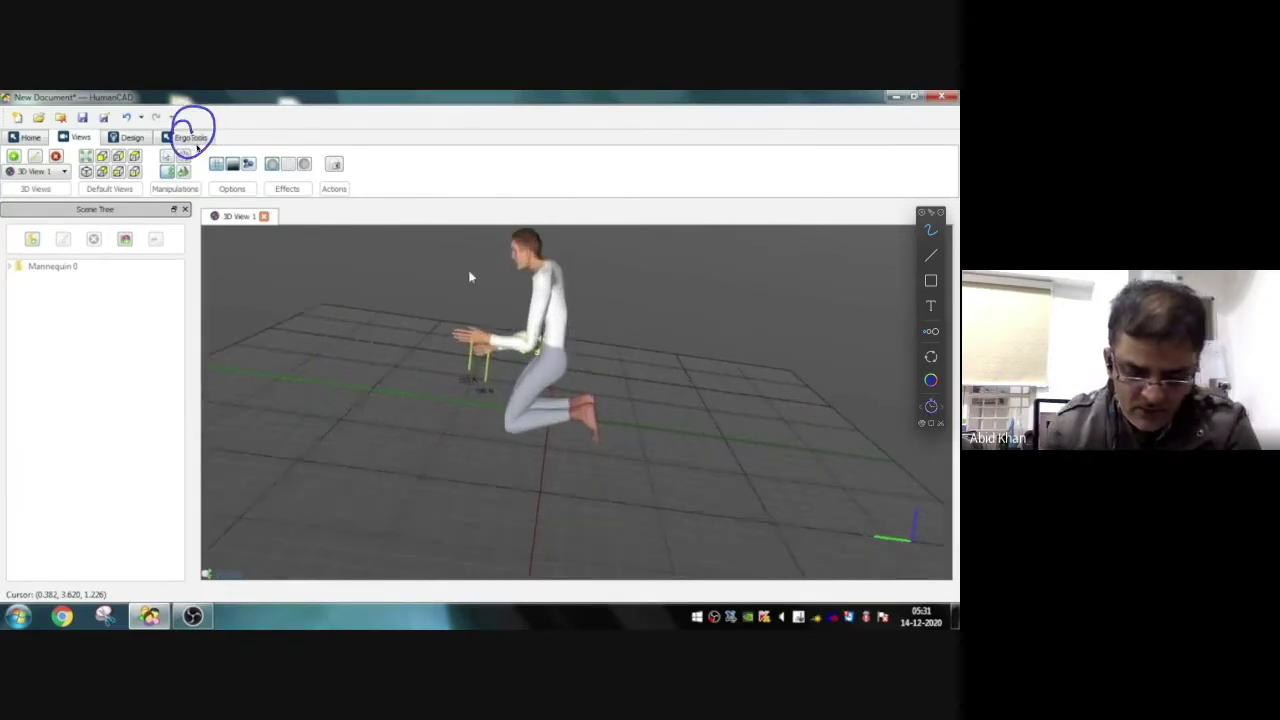
{"action": "left_click", "coordinate": [184, 157]}
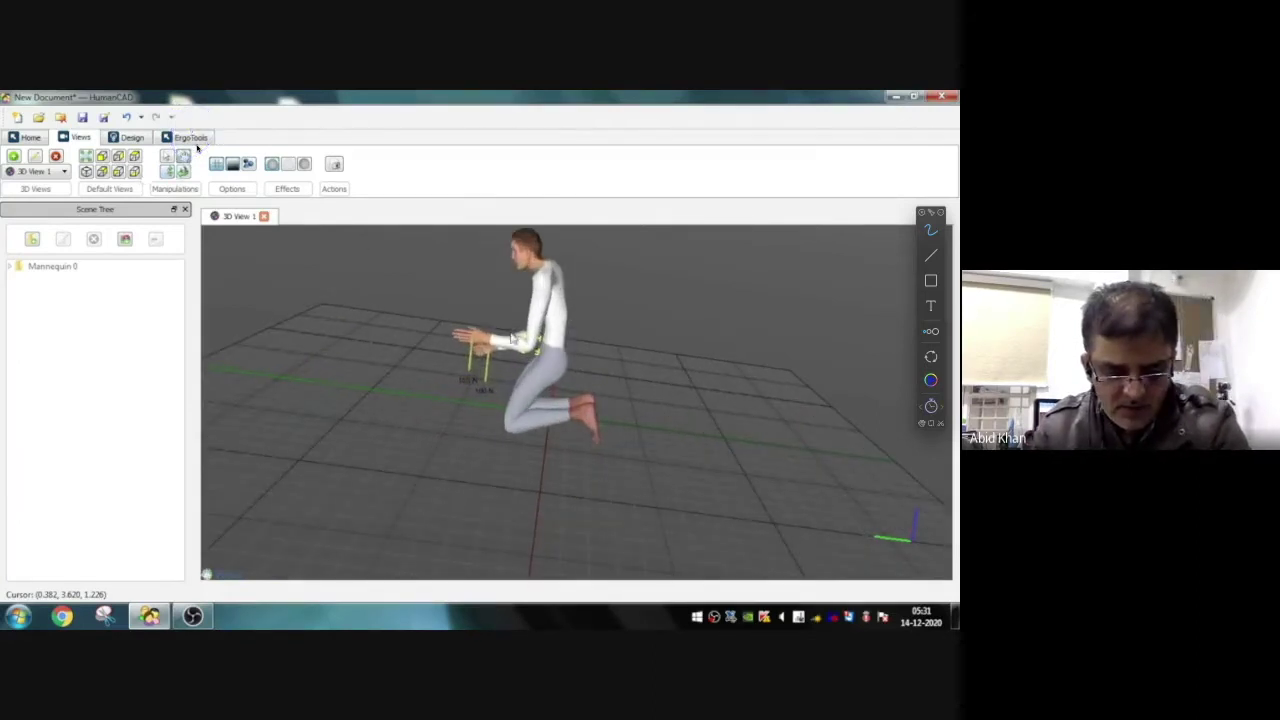
{"action": "left_click_drag", "start_coordinate": [546, 339], "coordinate": [545, 363]}
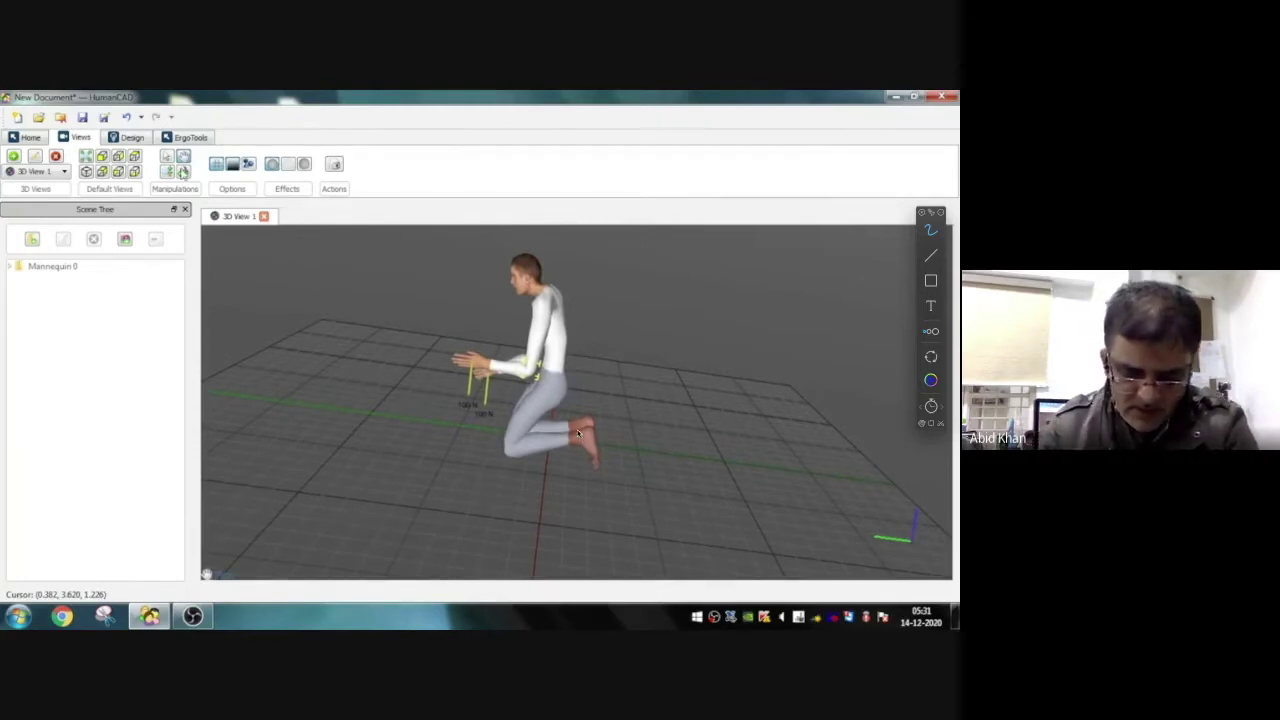
{"action": "left_click", "coordinate": [180, 138]}
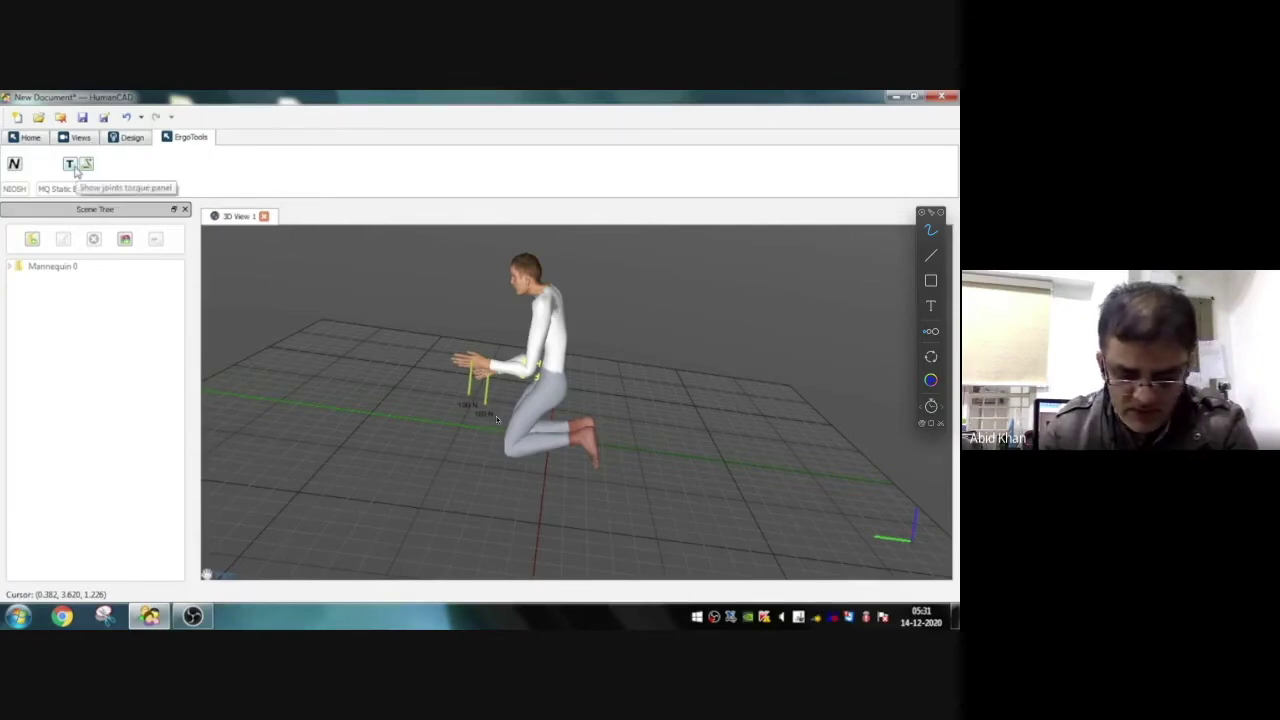
{"action": "left_click", "coordinate": [75, 166]}
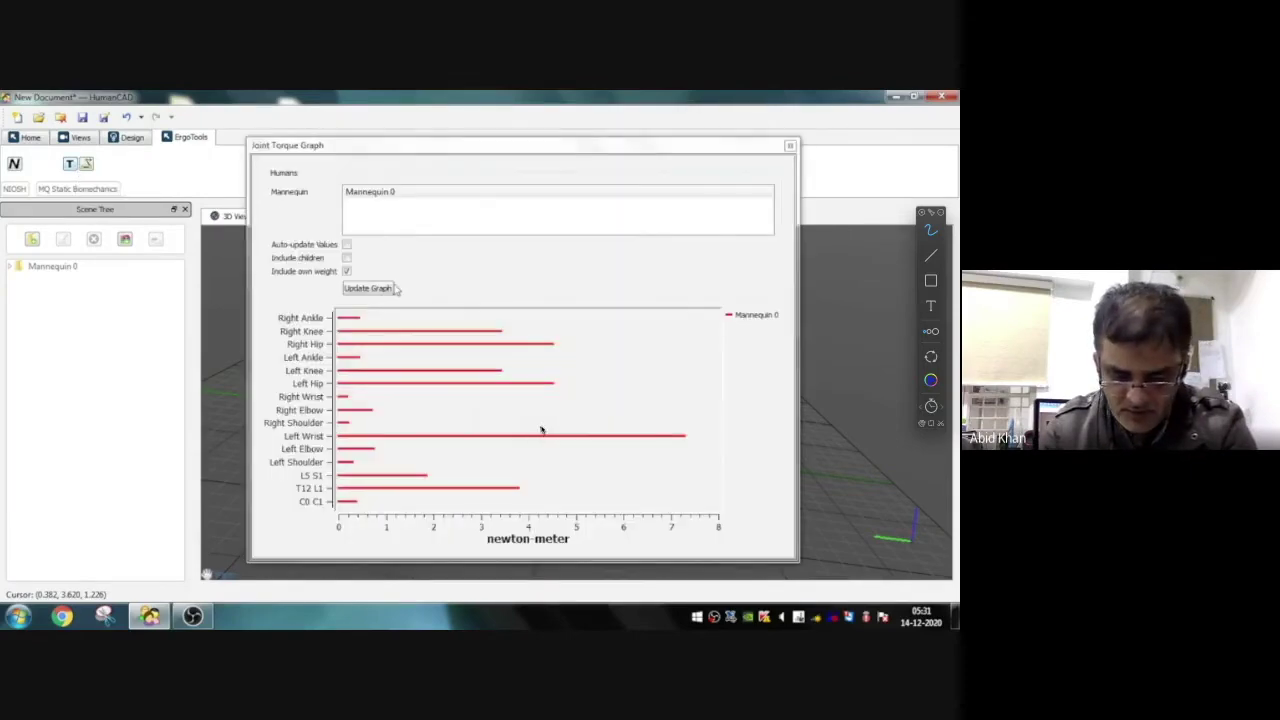
{"action": "left_click", "coordinate": [384, 195]}
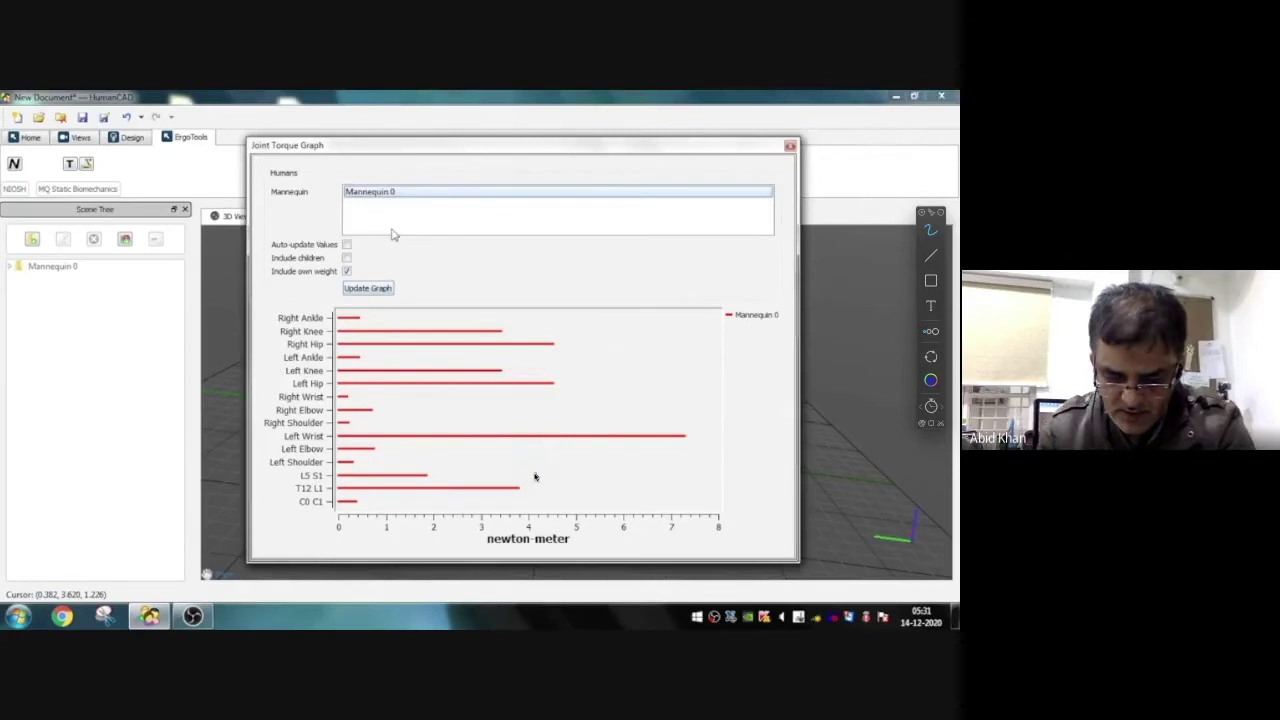
{"action": "left_click", "coordinate": [377, 290]}
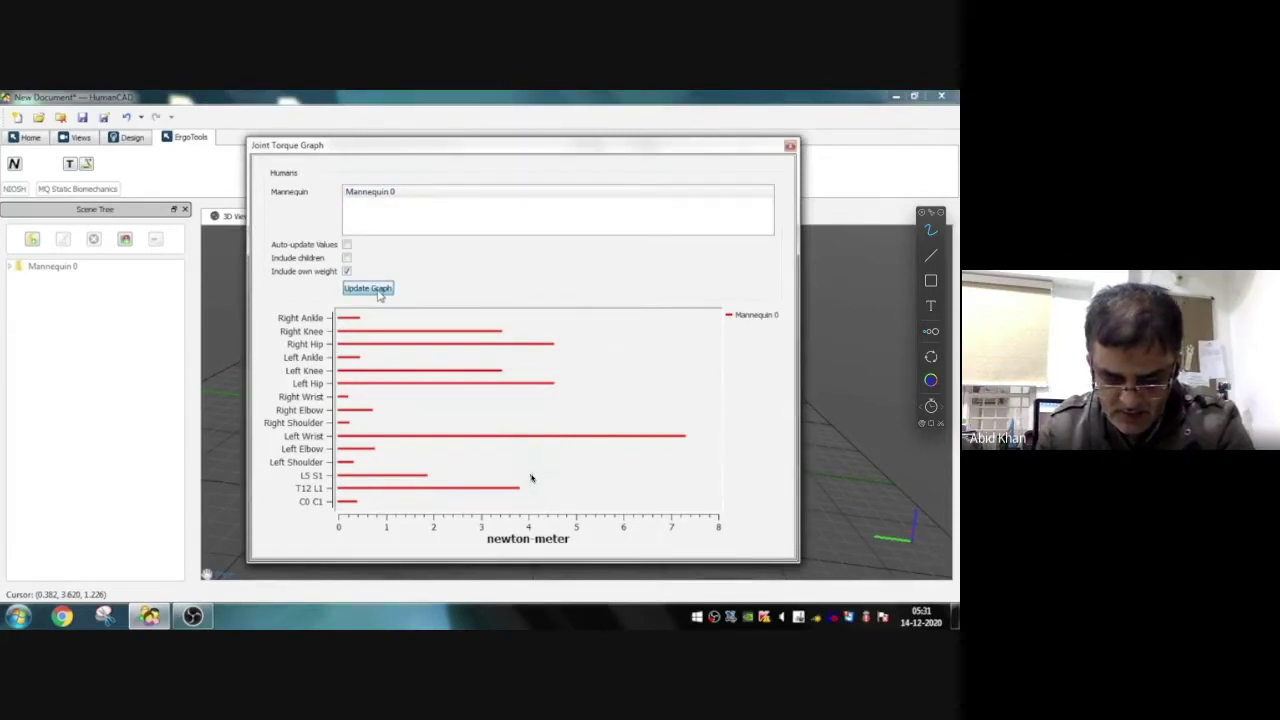
Turn on automatic value updates for Mannequin 0 in the joint torque graph, then update and close the graph
{"action": "left_click", "coordinate": [346, 245]}
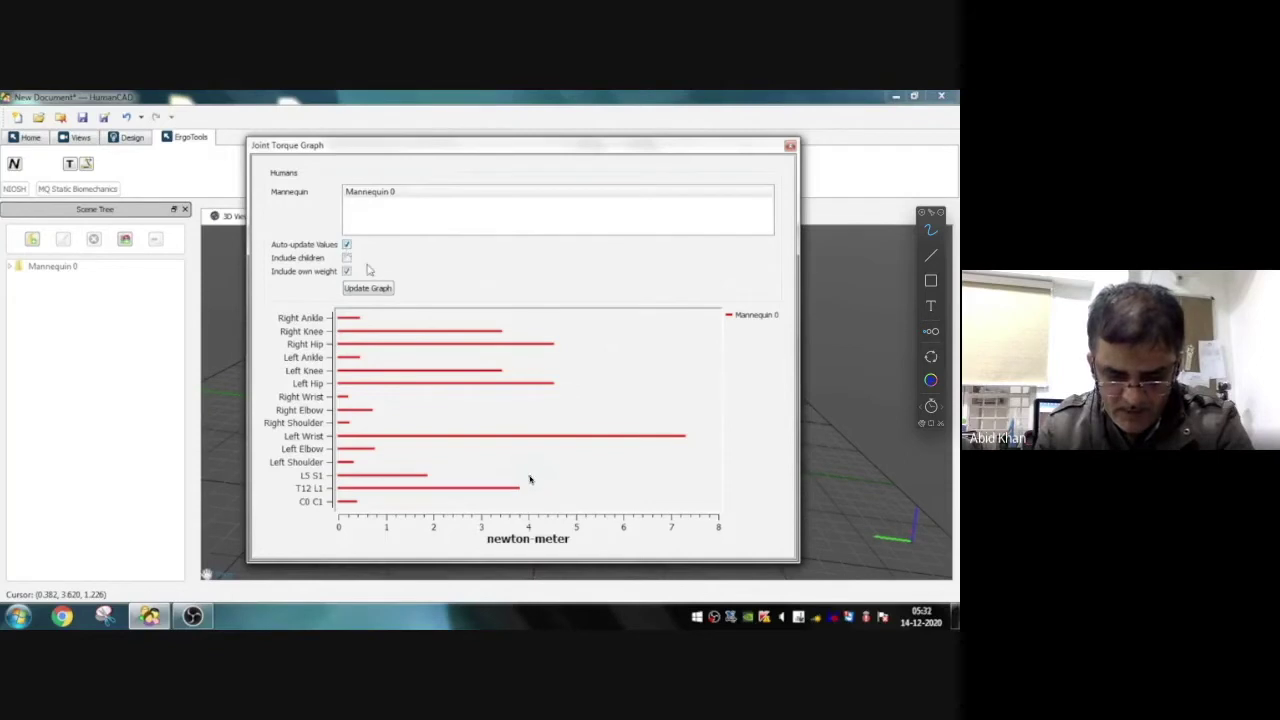
{"action": "left_click", "coordinate": [378, 288]}
{"action": "left_click", "coordinate": [383, 190]}
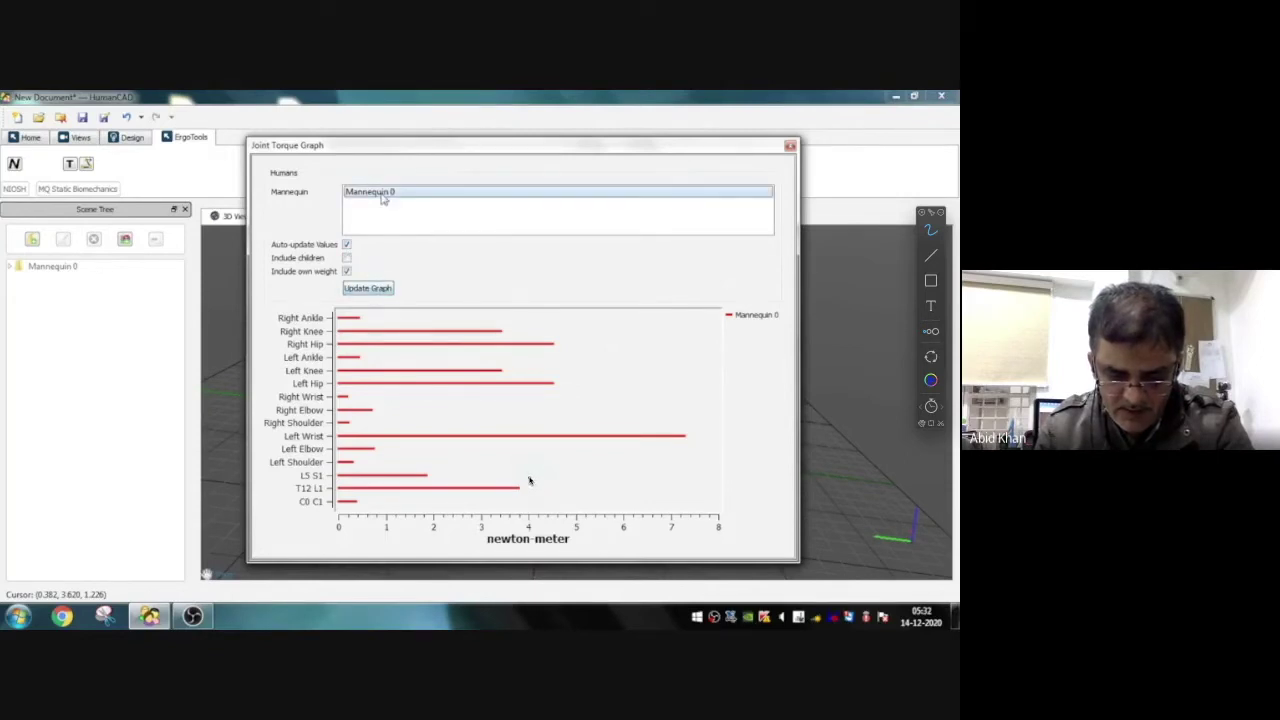
{"action": "left_click", "coordinate": [346, 245]}
{"action": "left_click", "coordinate": [376, 290]}
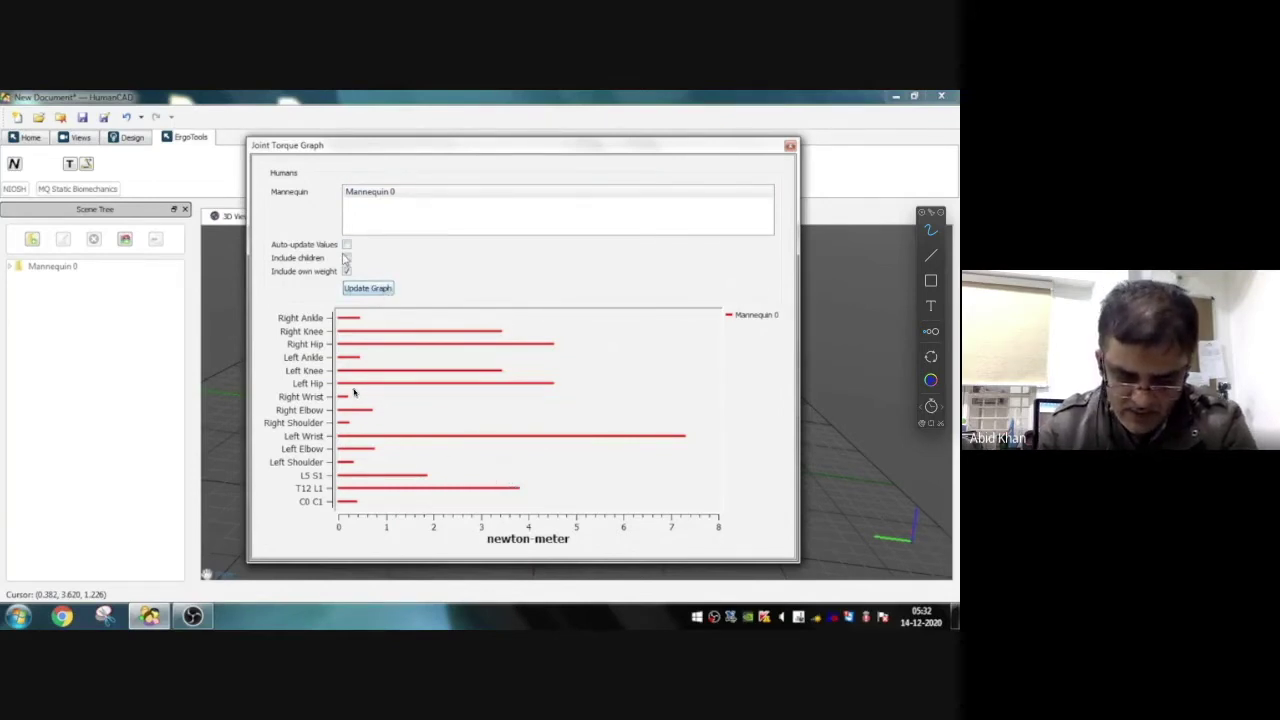
{"action": "left_click_drag", "start_coordinate": [354, 390], "coordinate": [376, 390]}
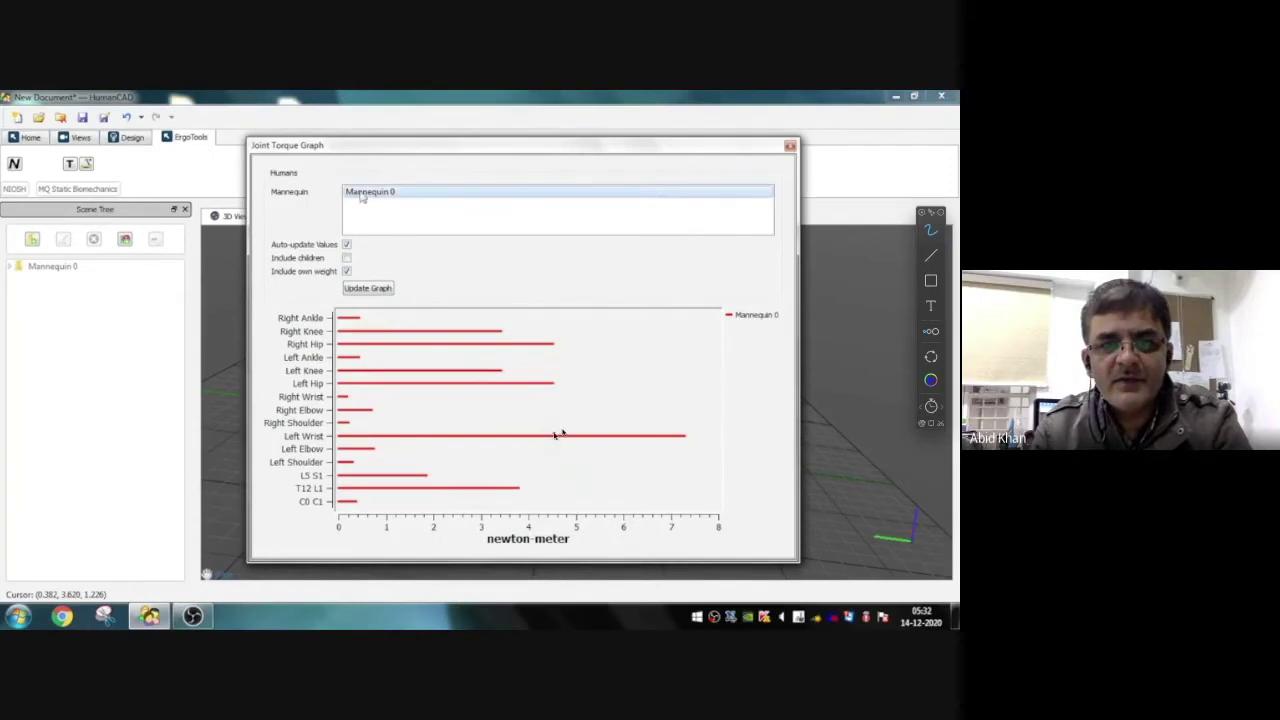
{"action": "left_click", "coordinate": [790, 147]}
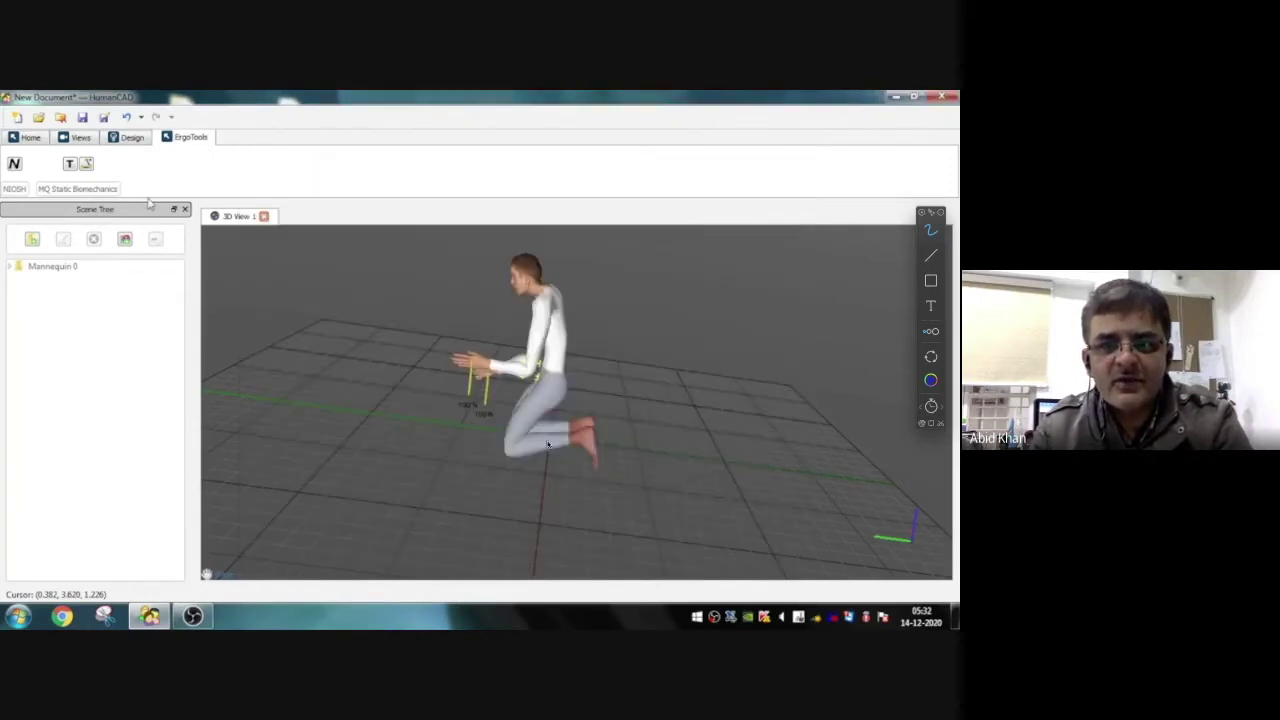
Create a second mannequin in the standing posture using the 50th percentile male from the India database
{"action": "left_click", "coordinate": [30, 139]}
{"action": "left_click", "coordinate": [80, 138]}
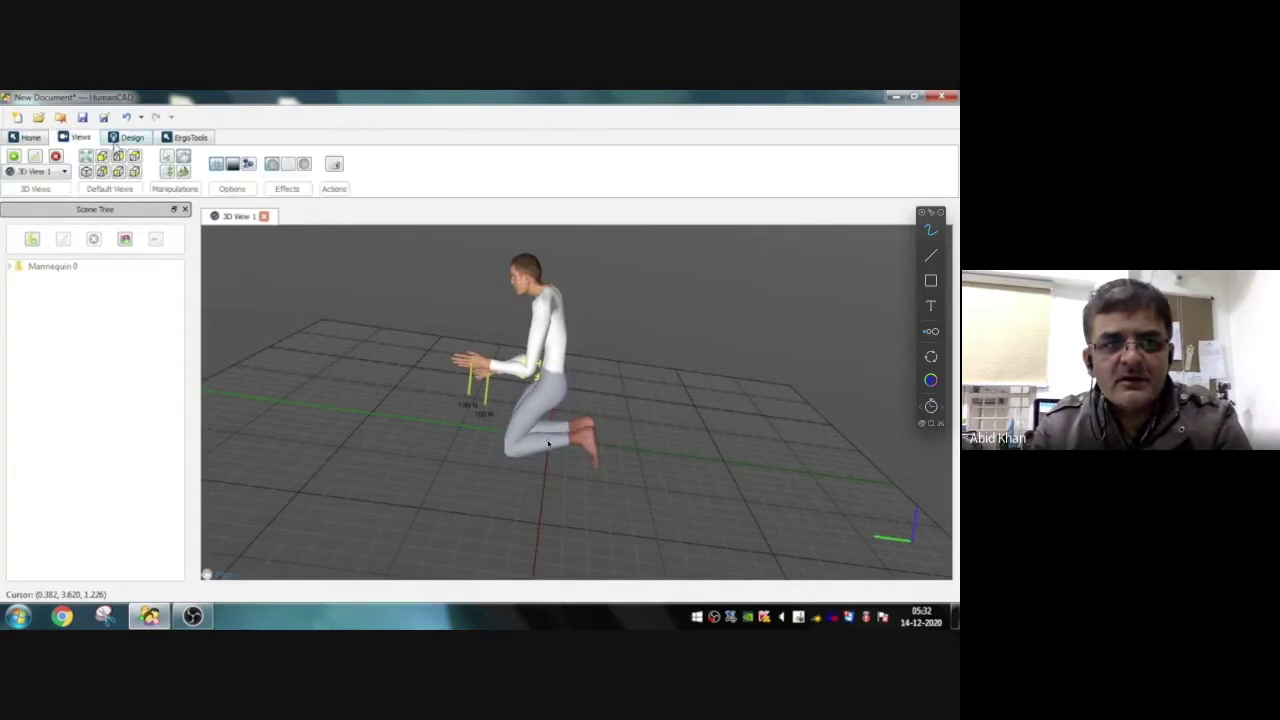
{"action": "left_click", "coordinate": [120, 139]}
{"action": "left_click", "coordinate": [12, 158]}
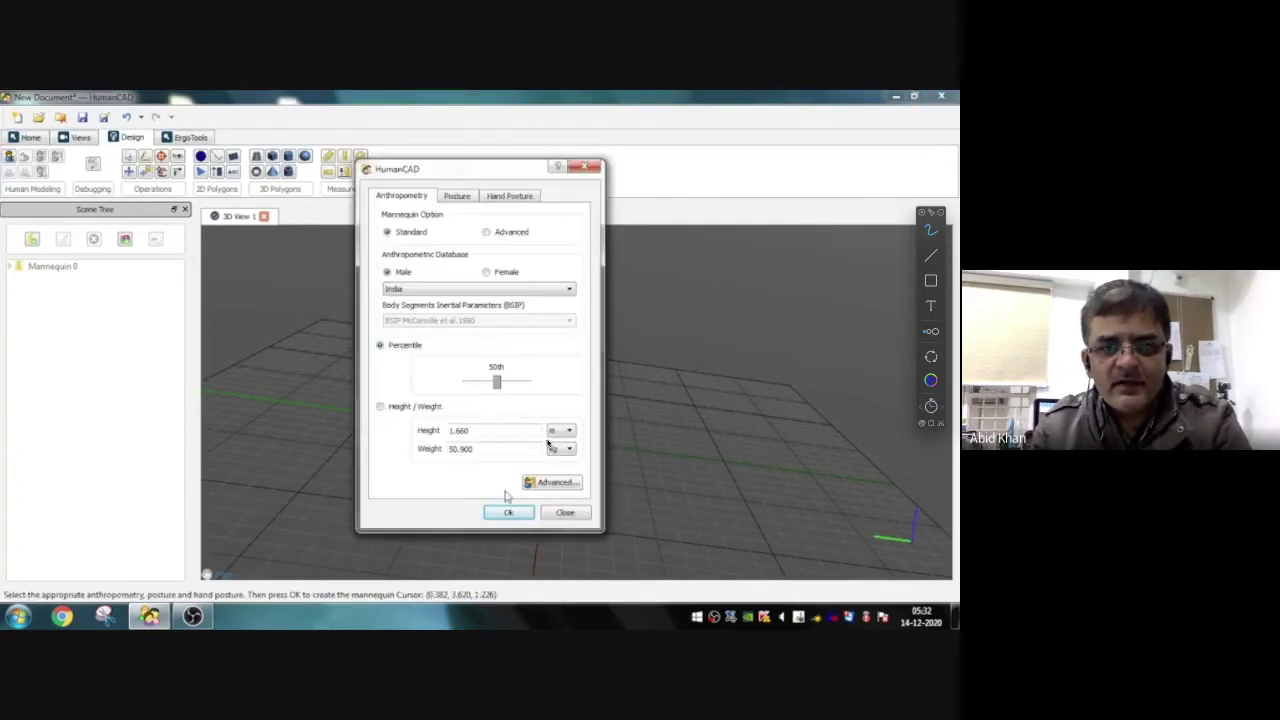
{"action": "left_click", "coordinate": [450, 197]}
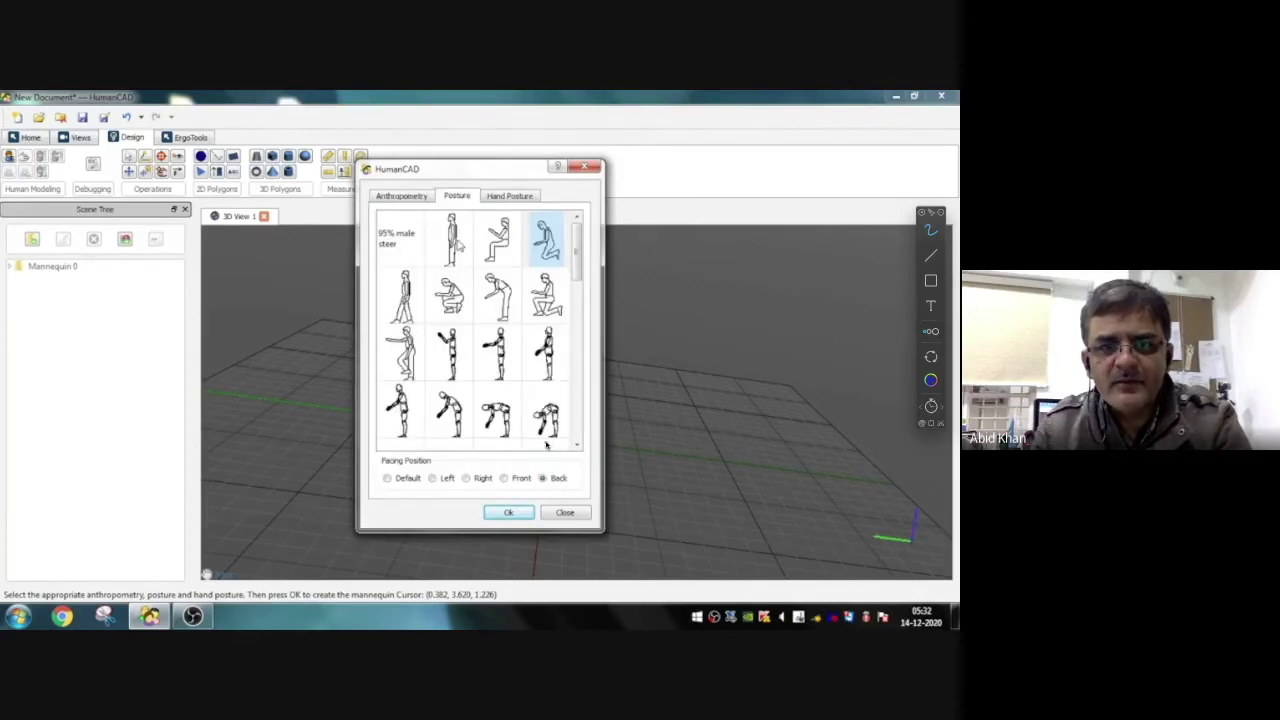
{"action": "left_click", "coordinate": [461, 246]}
{"action": "left_click", "coordinate": [515, 510]}
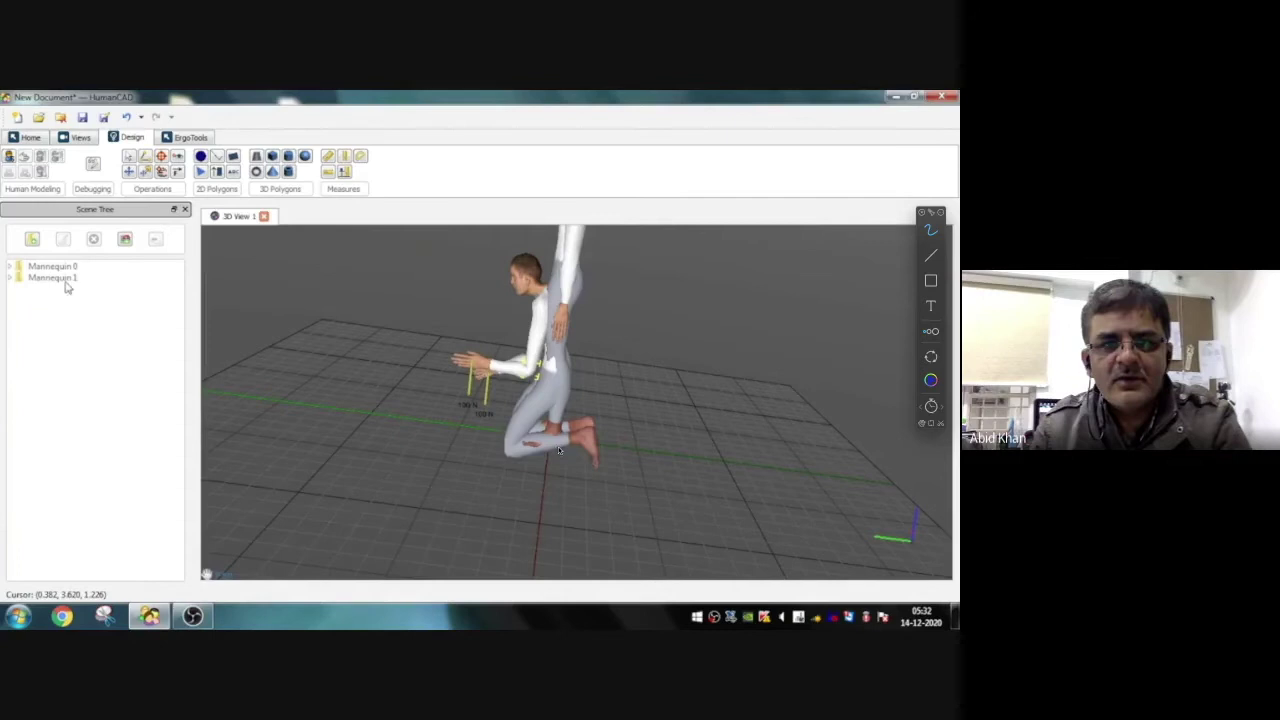
Select Mannequin 1 and draw an arrow from its scene tree entry to the standing figure
{"action": "left_click", "coordinate": [557, 446]}
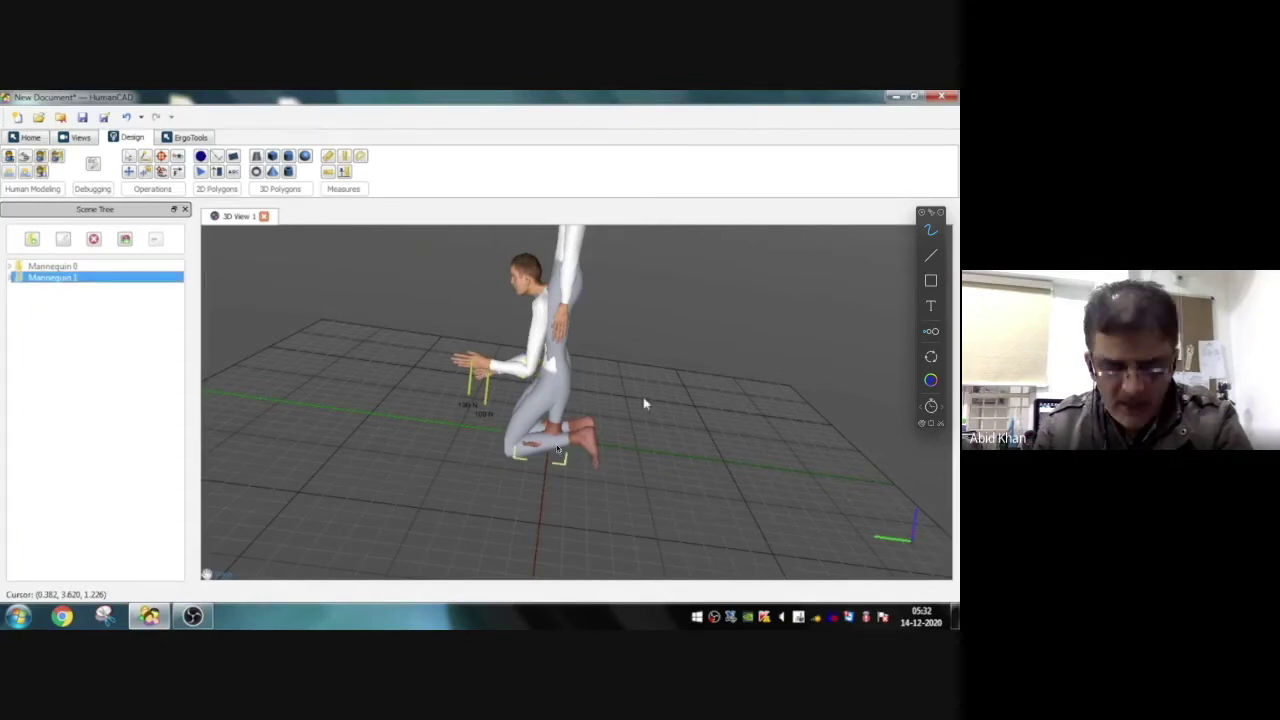
{"action": "mouse_move", "coordinate": [60, 285]}
{"action": "left_mouse_down"}
{"action": "mouse_move", "coordinate": [63, 306]}
{"action": "mouse_move", "coordinate": [176, 372]}
{"action": "mouse_move", "coordinate": [550, 287]}
{"action": "left_mouse_up"}
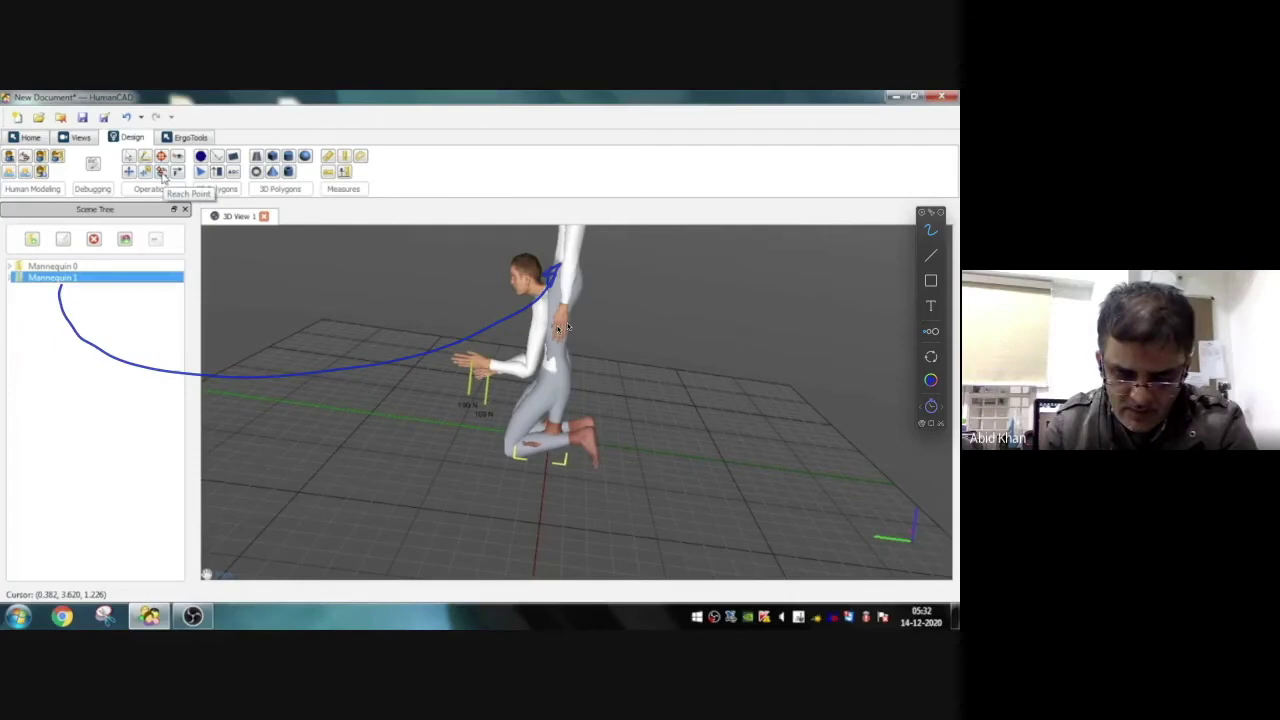
{"action": "left_click", "coordinate": [145, 172]}
{"action": "left_click", "coordinate": [566, 374]}
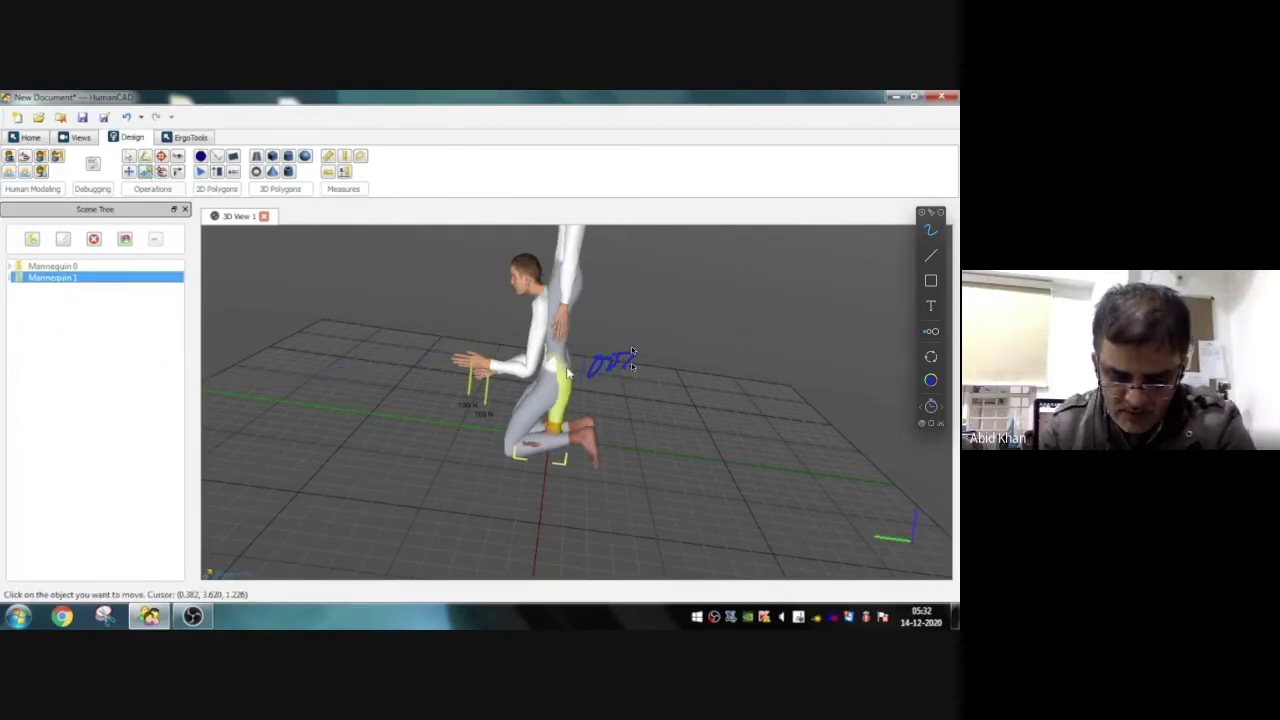
{"action": "left_click_drag", "start_coordinate": [566, 374], "coordinate": [489, 474]}
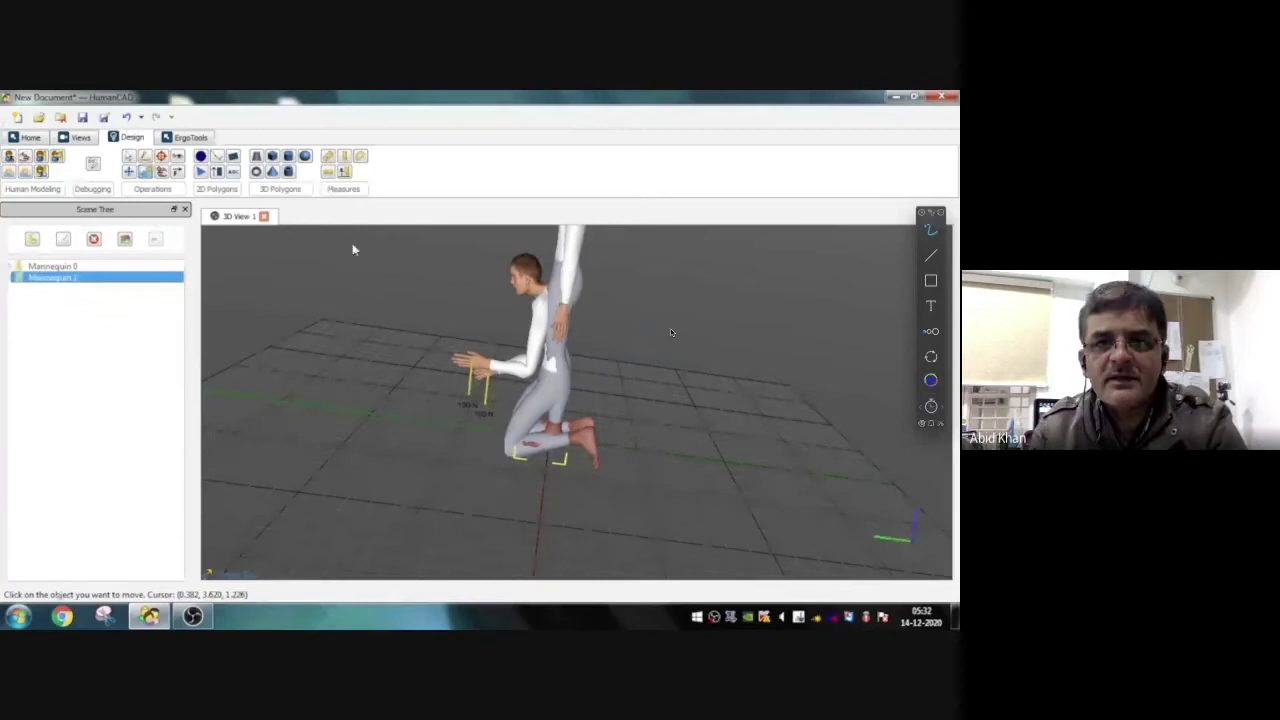
{"action": "left_click", "coordinate": [595, 284]}
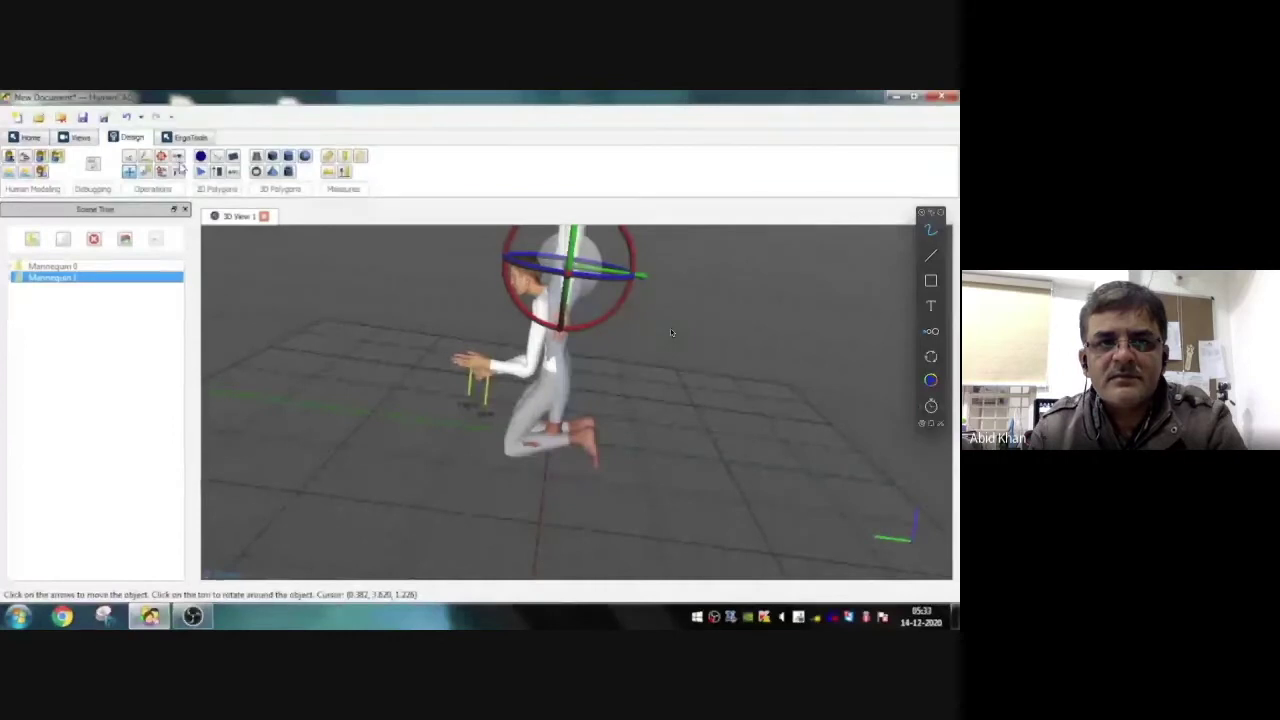
Try to move the standing mannequin away from the kneeling one to a new destination
{"action": "left_click", "coordinate": [78, 137]}
{"action": "left_click", "coordinate": [169, 174]}
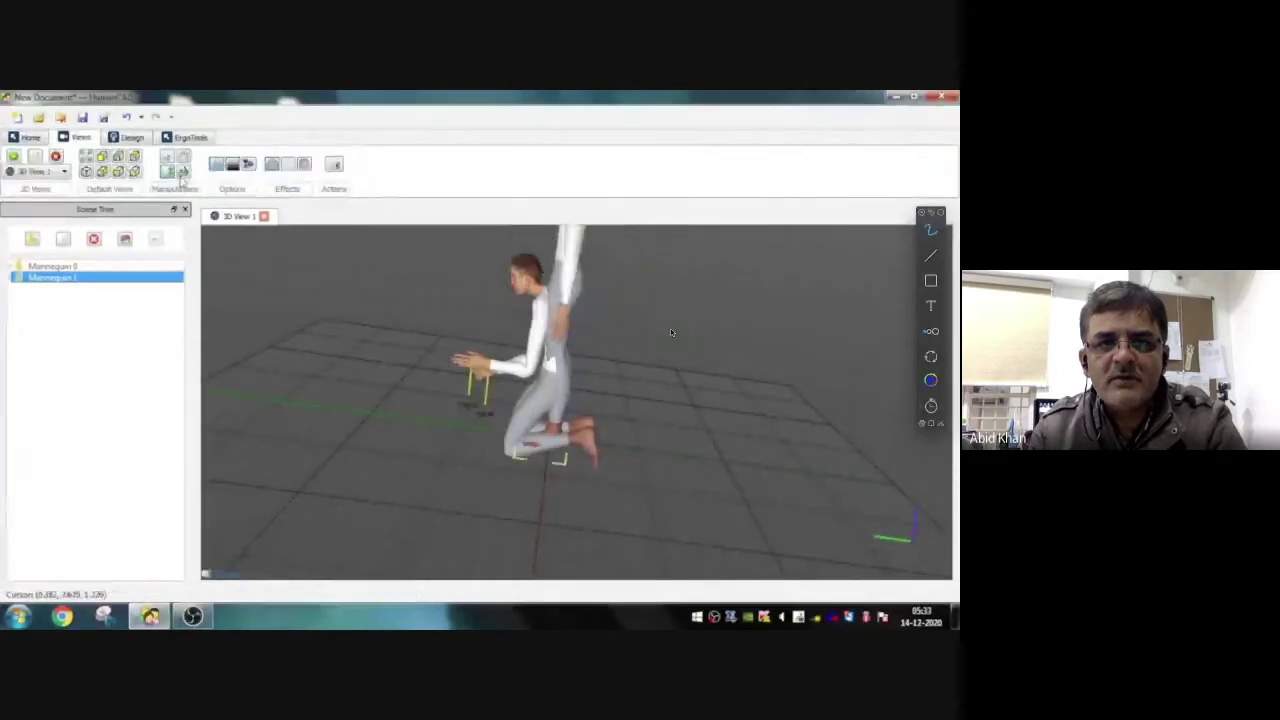
{"action": "left_click", "coordinate": [640, 347]}
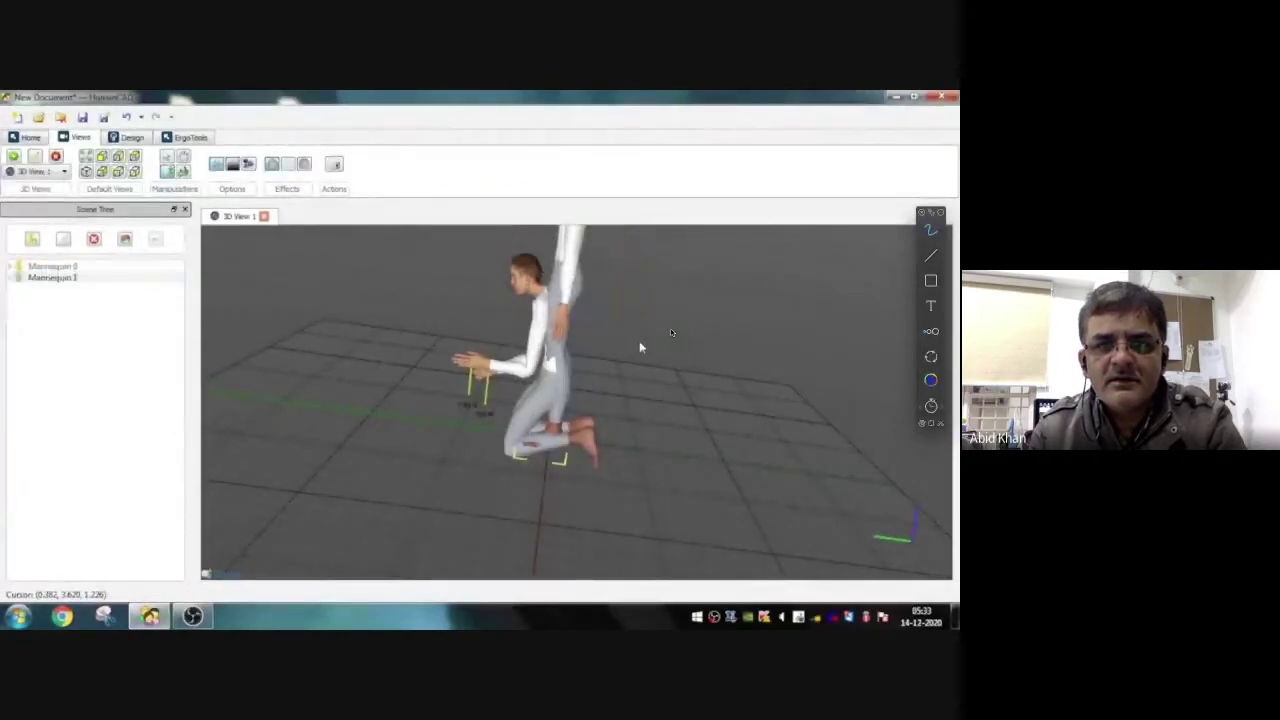
{"action": "scroll", "coordinate": [640, 347], "scroll_direction": "down", "scroll_amount": 3}
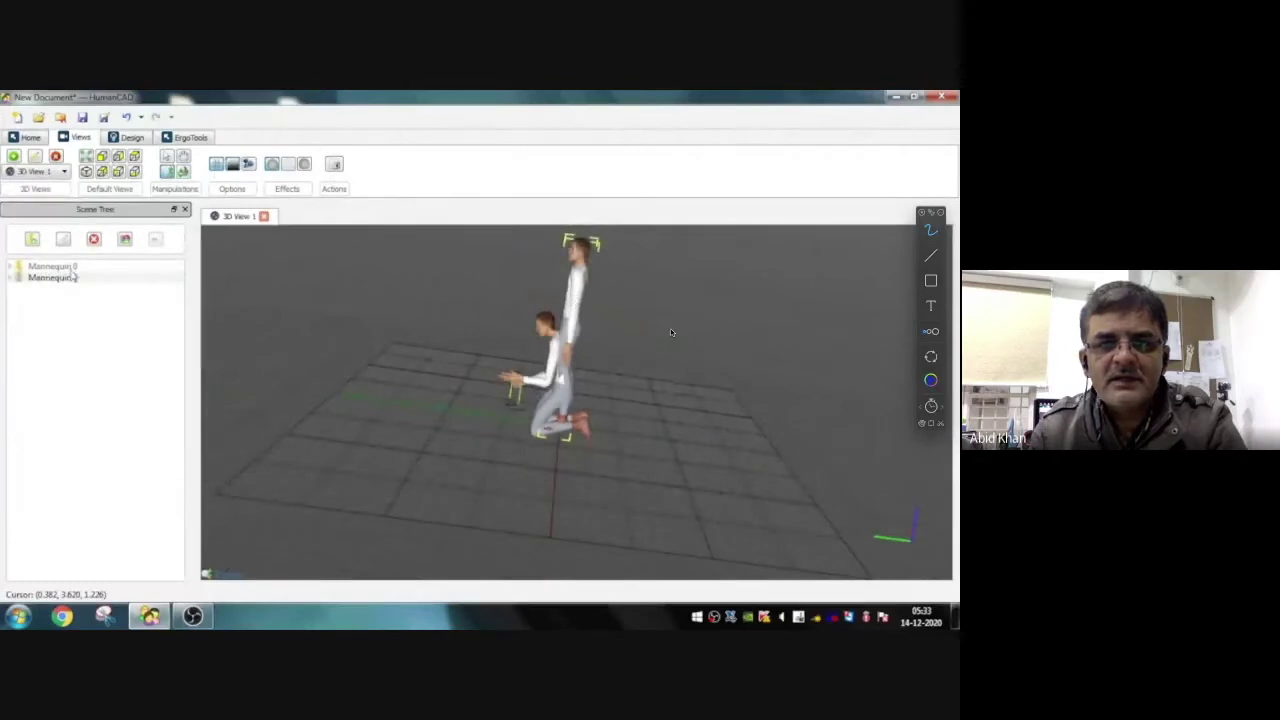
{"action": "left_click", "coordinate": [60, 279]}
{"action": "left_click", "coordinate": [60, 279]}
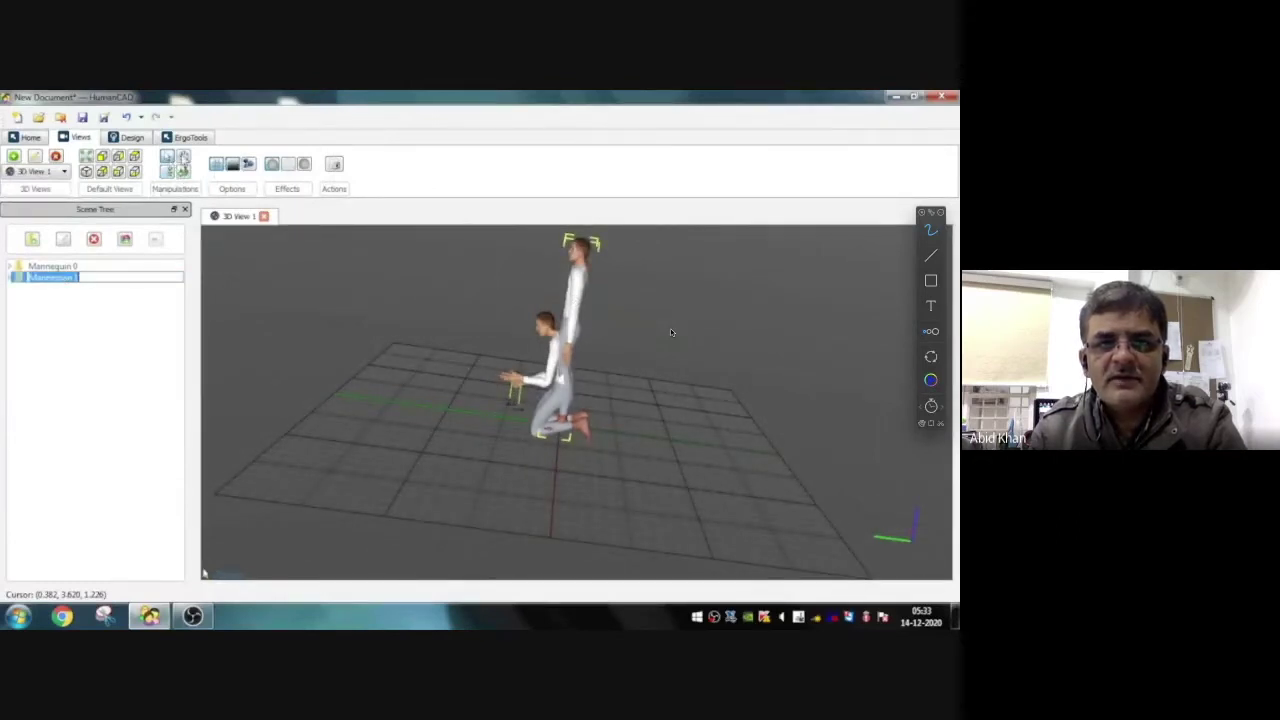
{"action": "left_click_drag", "start_coordinate": [575, 312], "coordinate": [571, 360]}
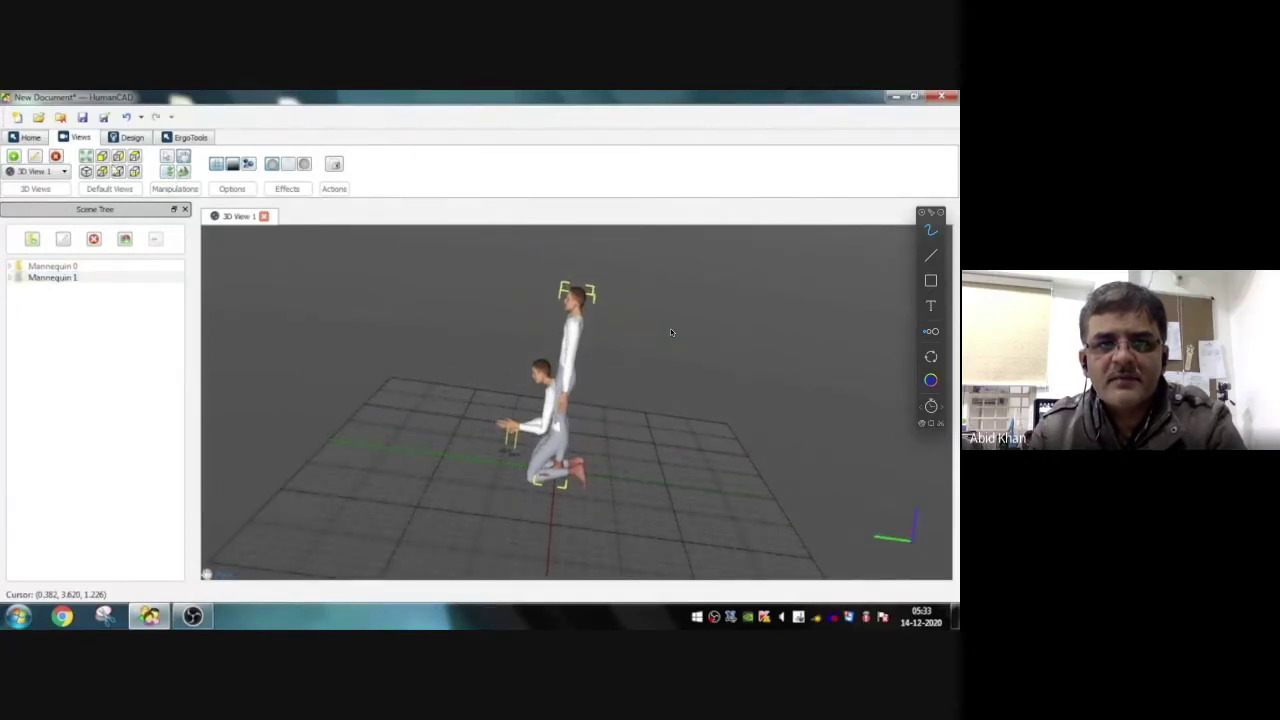
{"action": "left_click", "coordinate": [130, 137]}
{"action": "left_click", "coordinate": [145, 171]}
{"action": "left_click", "coordinate": [565, 355]}
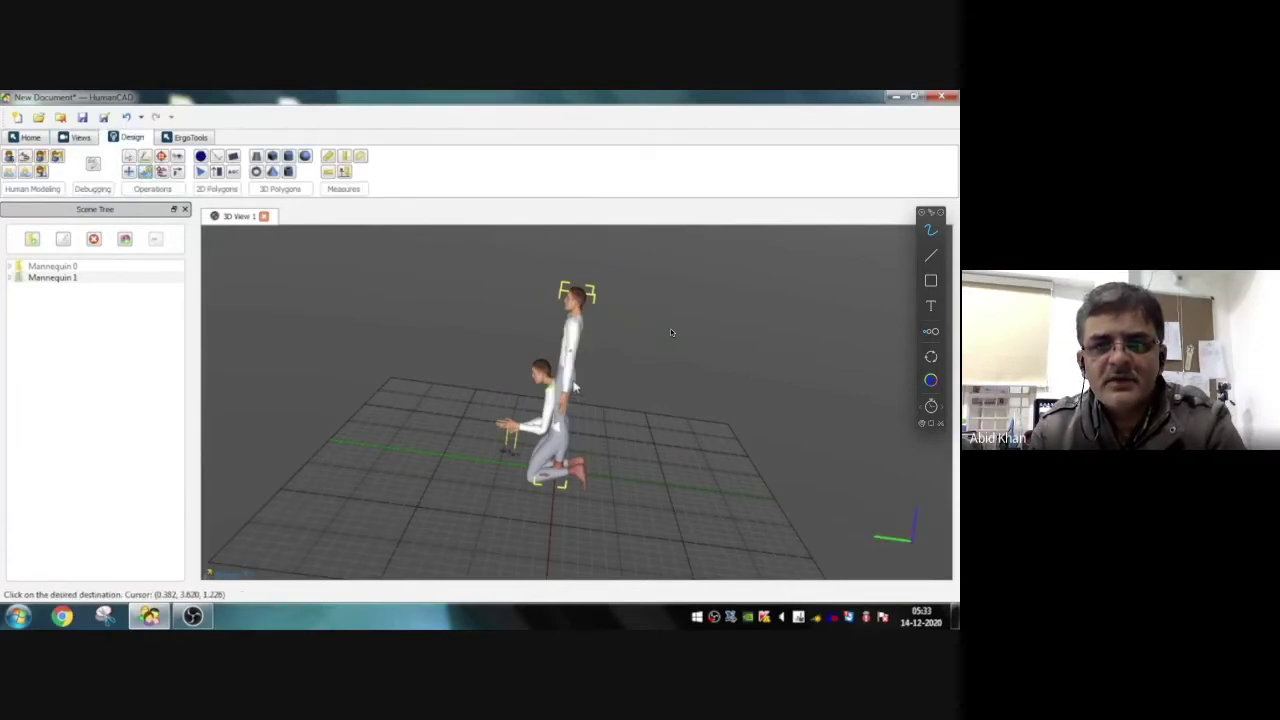
{"action": "left_click", "coordinate": [588, 375]}
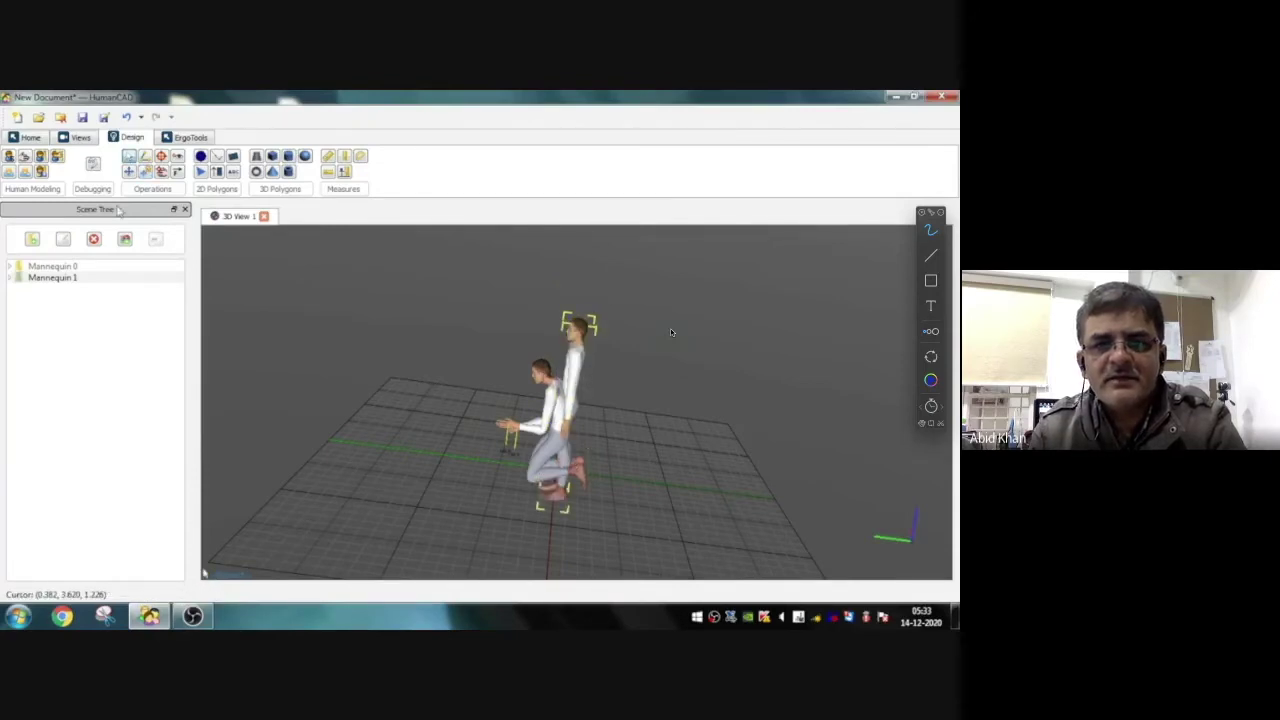
Inspect the standing mannequin's placement from a lower angle and undo its last move
{"action": "left_click", "coordinate": [153, 172]}
{"action": "middle_click_drag", "start_coordinate": [582, 434], "coordinate": [578, 436]}
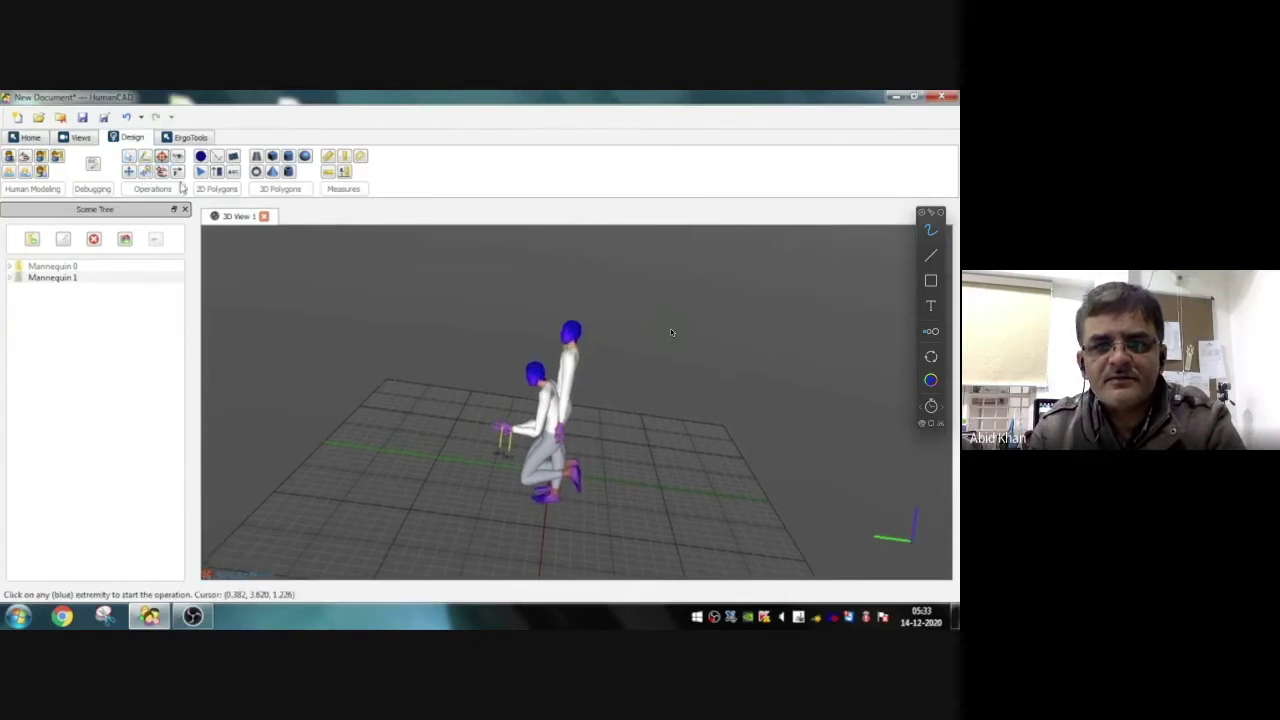
{"action": "left_click", "coordinate": [78, 137]}
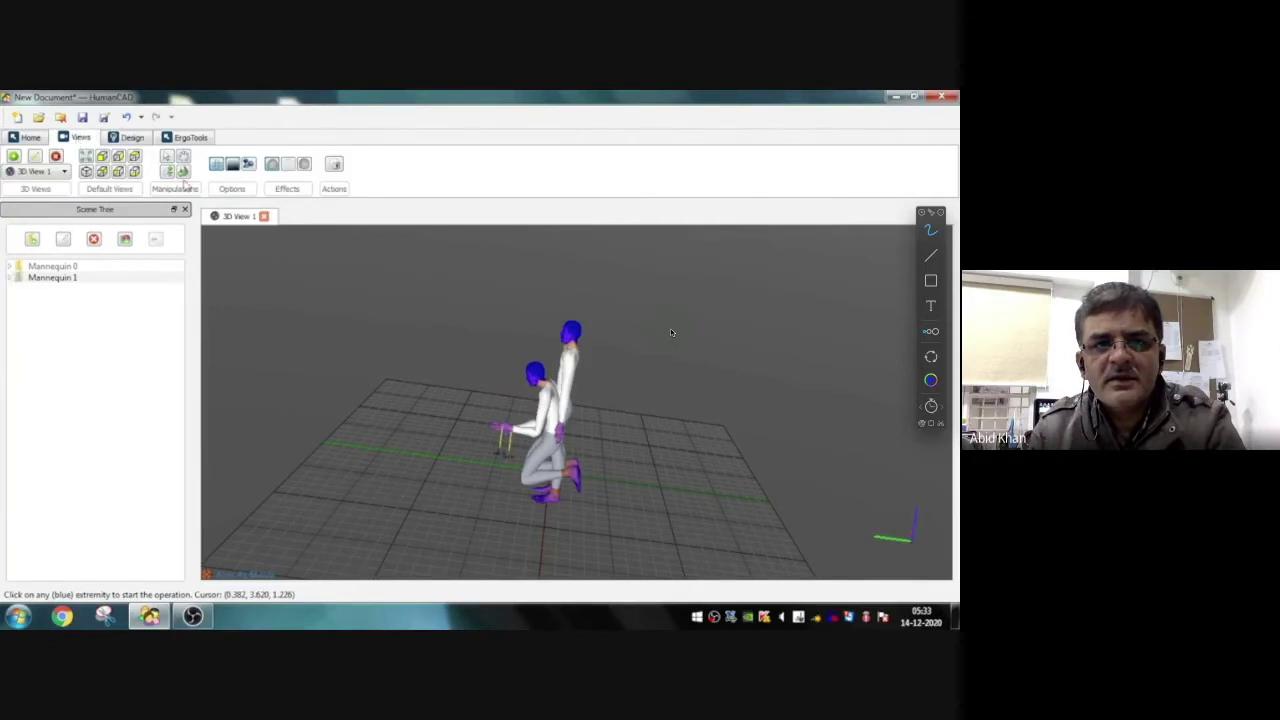
{"action": "left_click", "coordinate": [183, 172]}
{"action": "left_click_drag", "start_coordinate": [560, 425], "coordinate": [581, 496]}
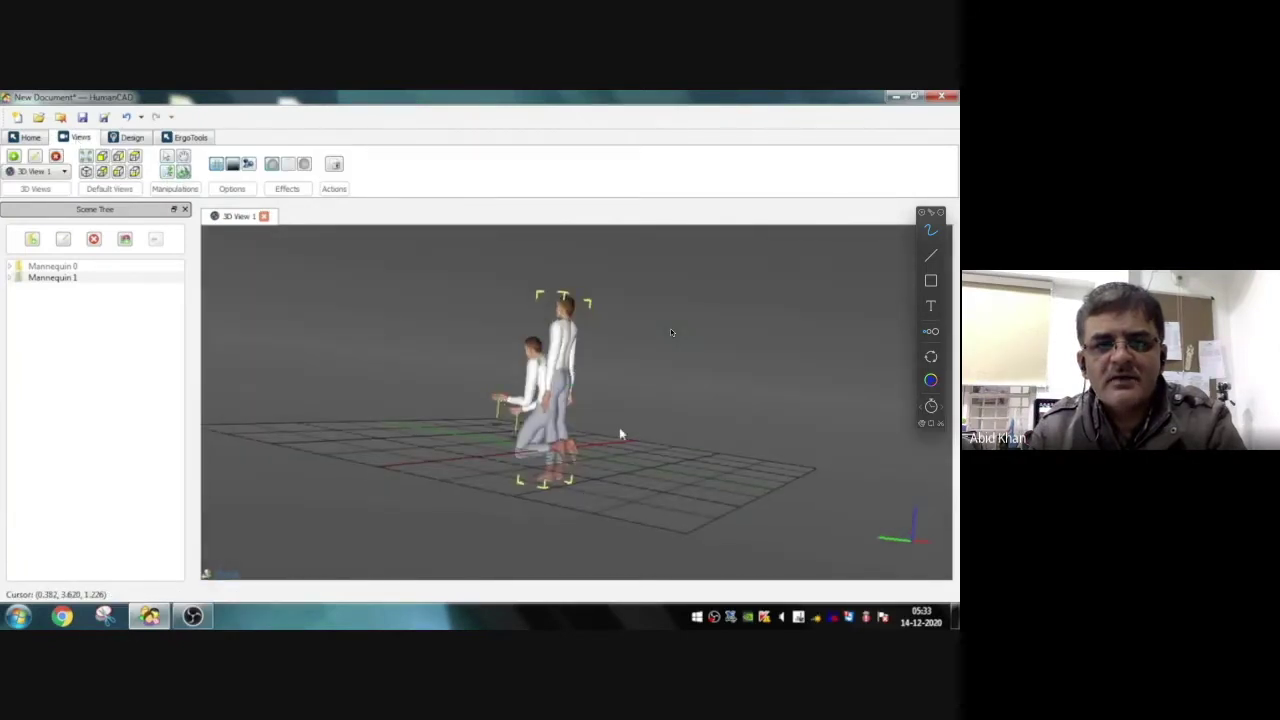
{"action": "key", "text": "ctrl+z"}
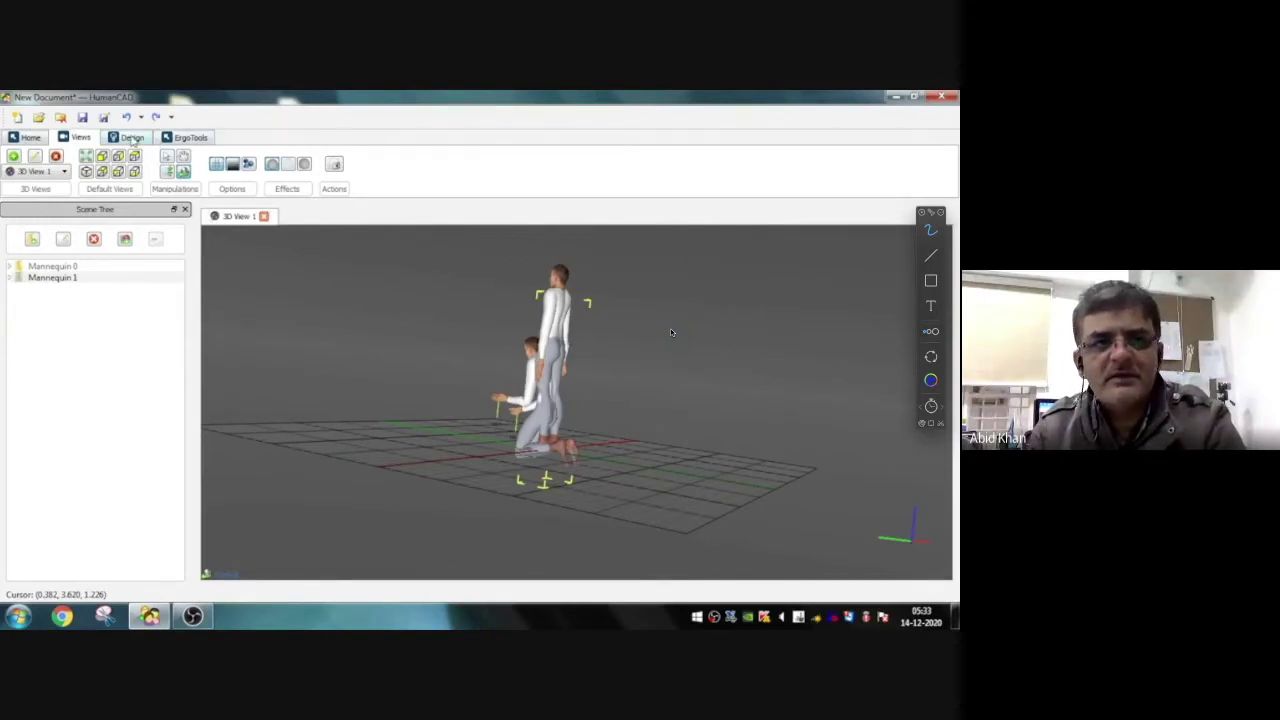
Move the standing mannequin clear of the kneeling one so it stands in front of the kneeling figure
{"action": "left_click", "coordinate": [130, 137]}
{"action": "left_click", "coordinate": [145, 171]}
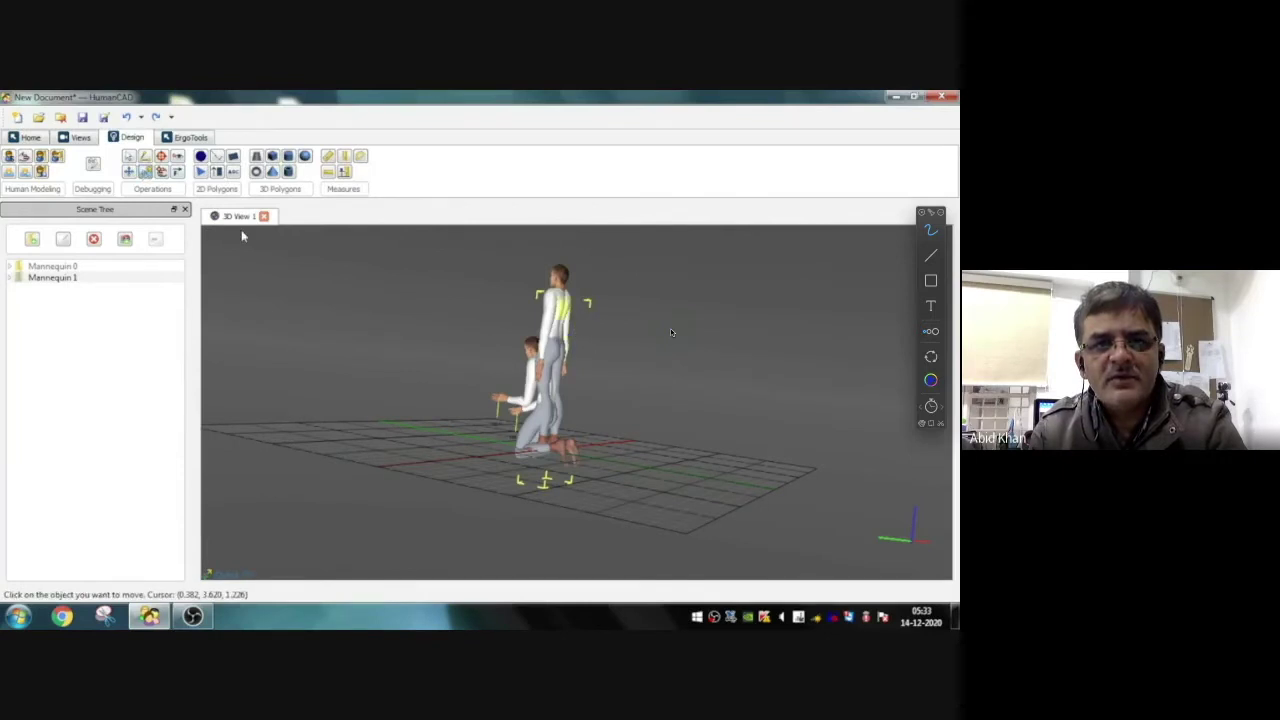
{"action": "left_click", "coordinate": [162, 158]}
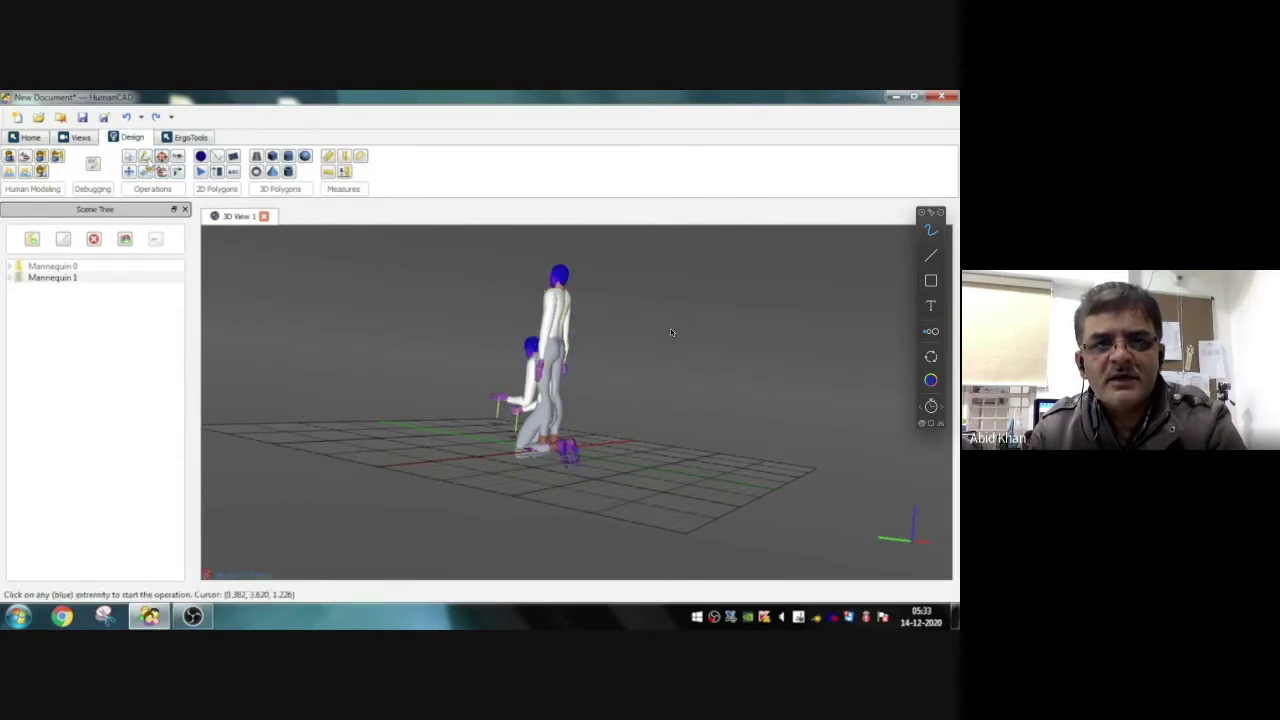
{"action": "left_click", "coordinate": [146, 159]}
{"action": "left_click", "coordinate": [161, 158]}
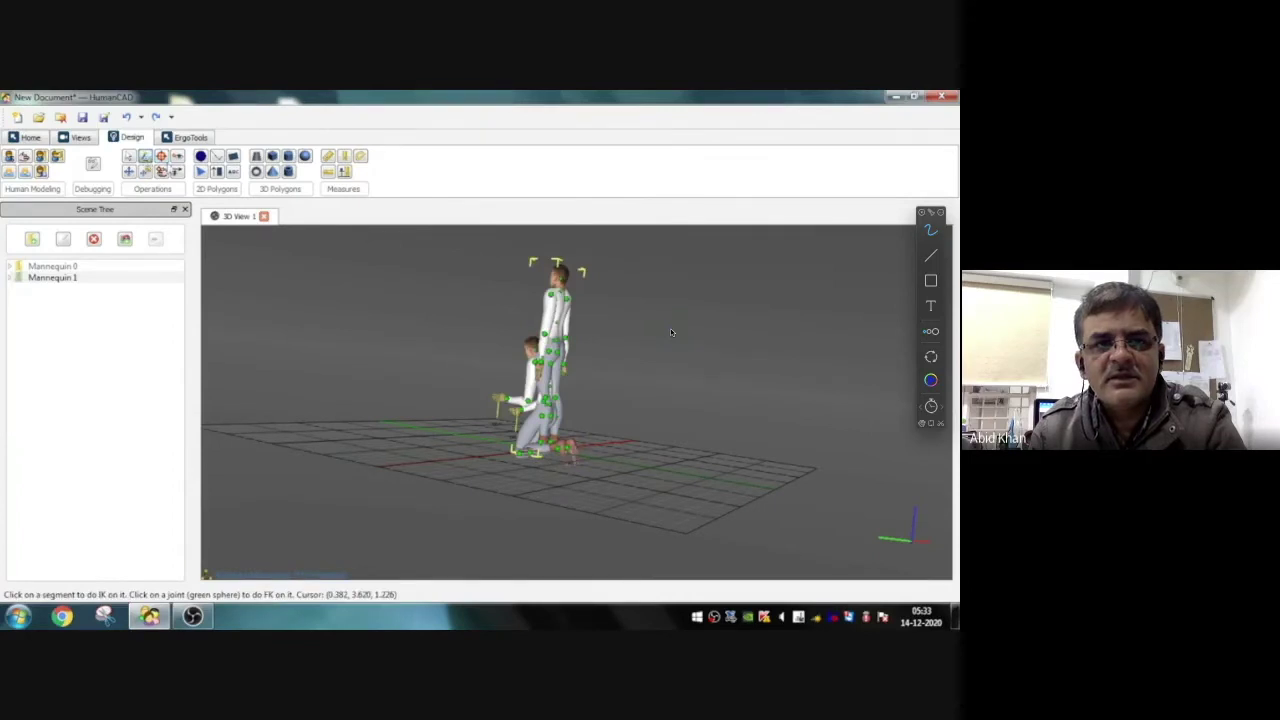
{"action": "left_click", "coordinate": [129, 172]}
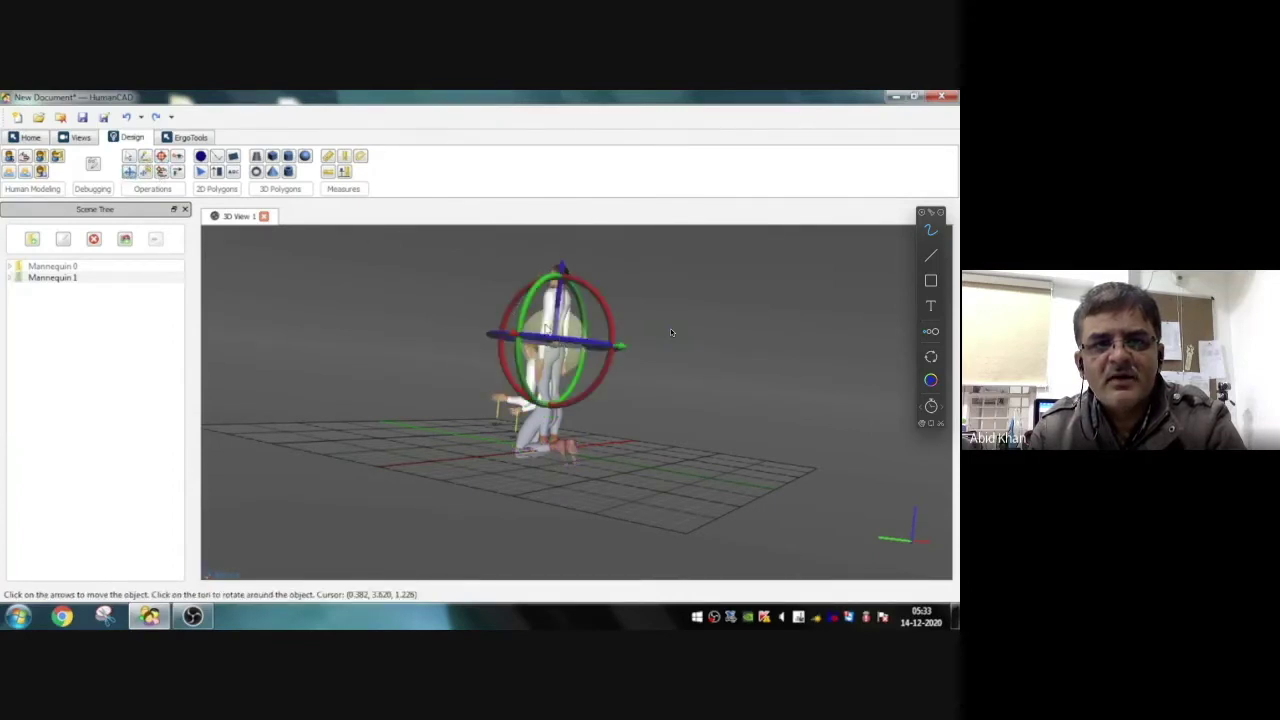
{"action": "mouse_move", "coordinate": [511, 338]}
{"action": "left_mouse_down"}
{"action": "mouse_move", "coordinate": [396, 337]}
{"action": "mouse_move", "coordinate": [376, 390]}
{"action": "mouse_move", "coordinate": [409, 259]}
{"action": "left_mouse_up"}
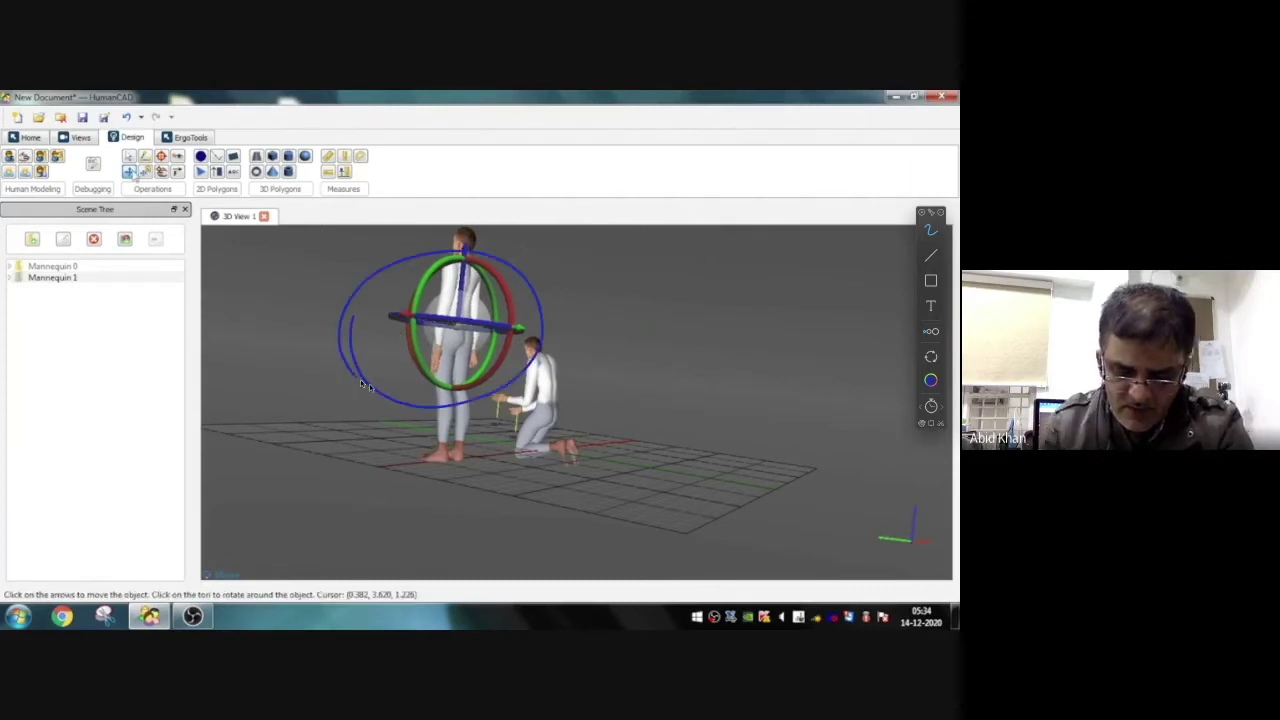
Apply a force of -100 N in Z to the standing mannequin's left palm
{"action": "left_click", "coordinate": [161, 171]}
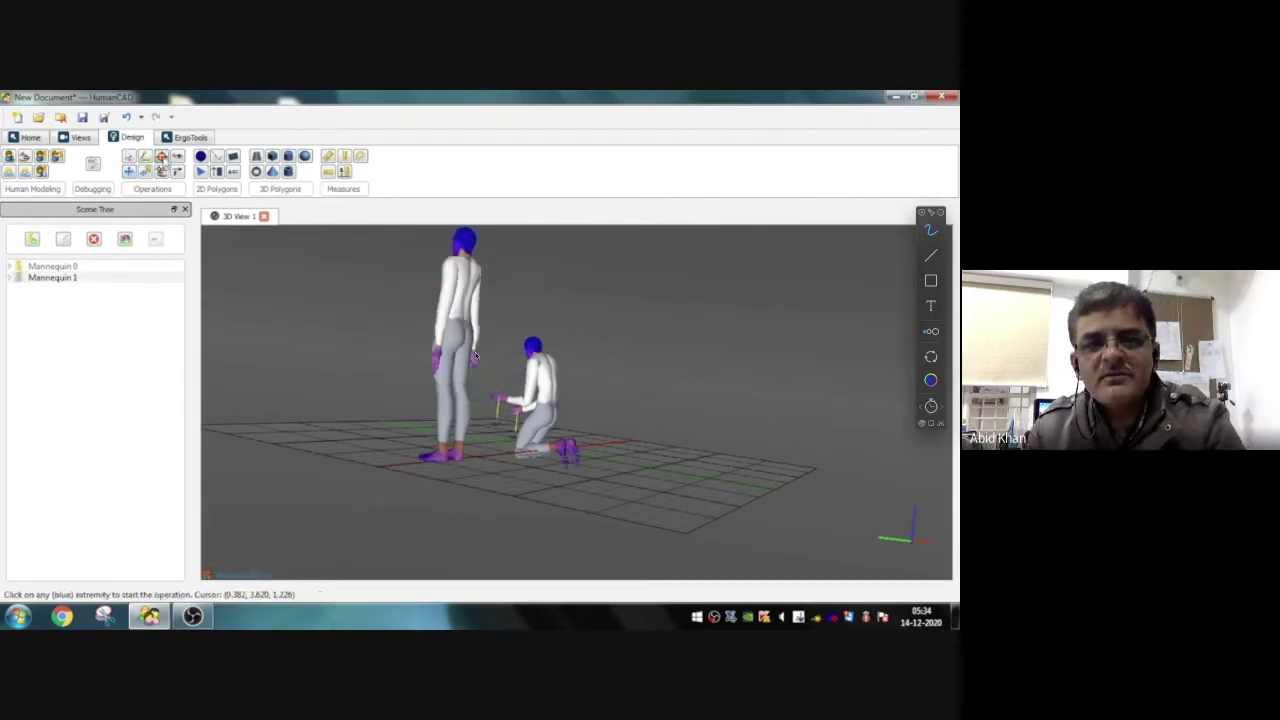
{"action": "left_click", "coordinate": [177, 172]}
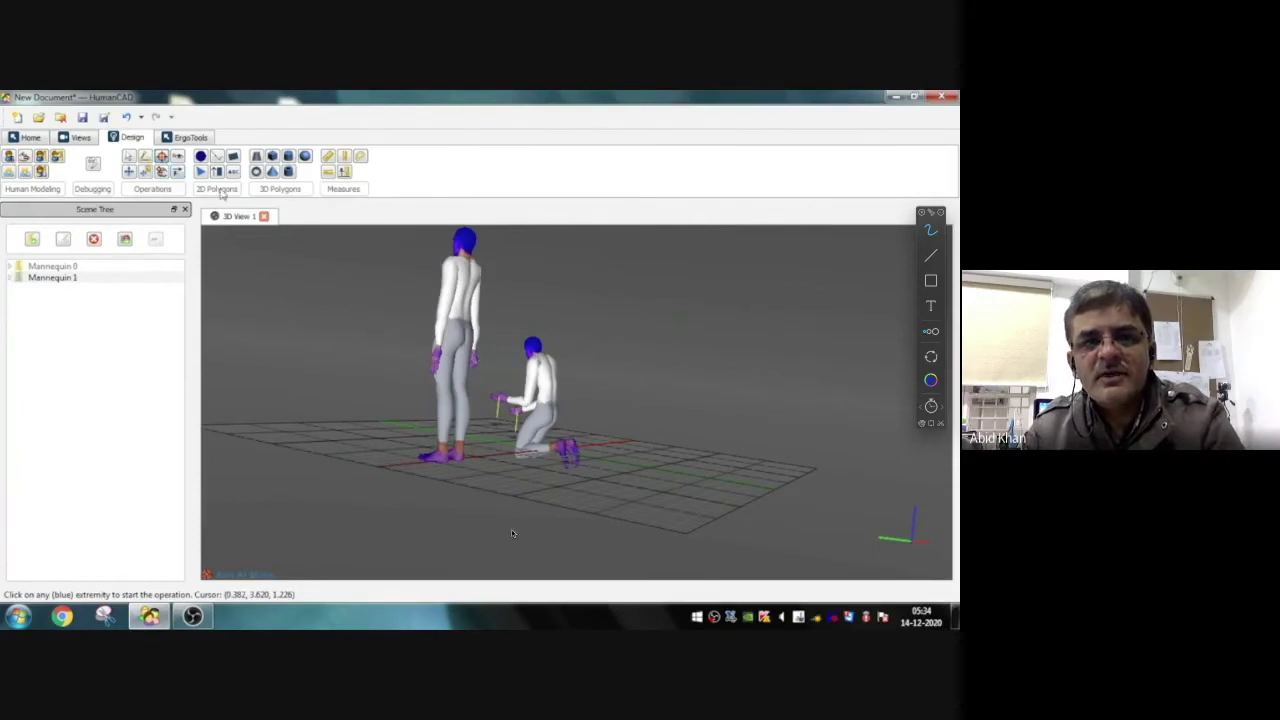
{"action": "left_click", "coordinate": [436, 356]}
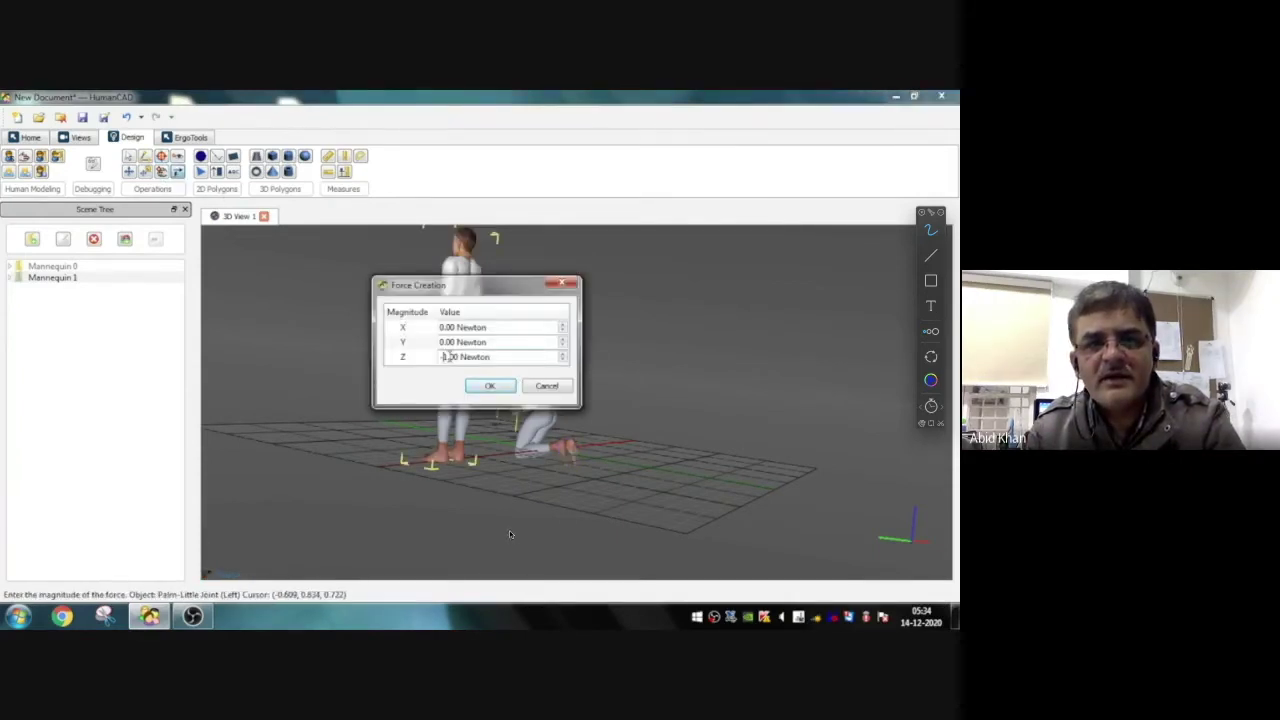
{"action": "type", "text": "00"}
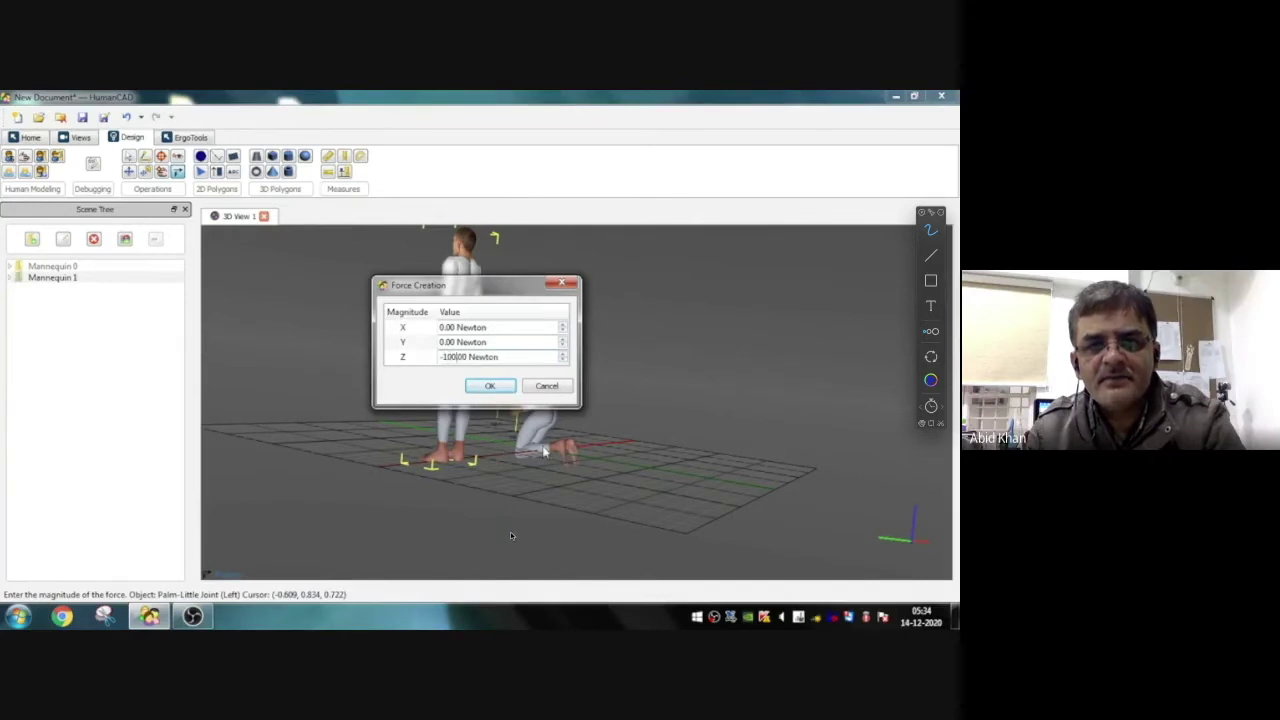
{"action": "key", "text": "Return"}
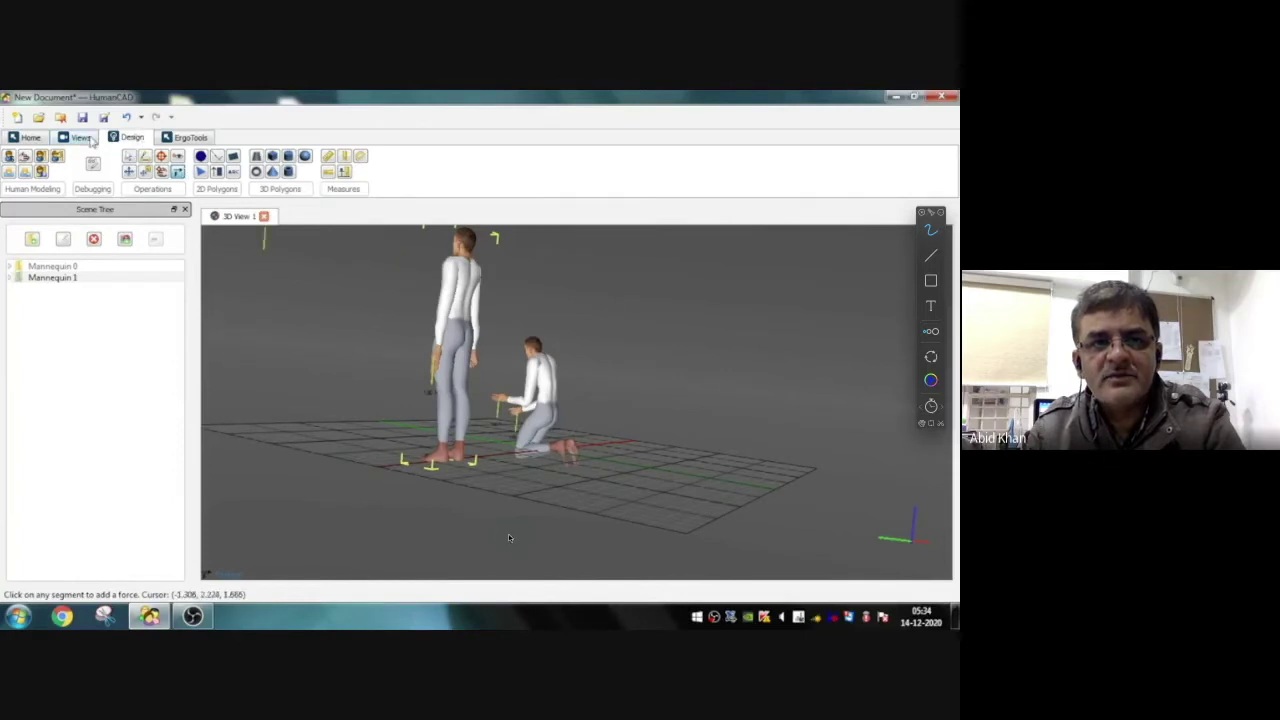
Inspect both mannequins from a higher angle and open the Joint Torque Graph
{"action": "left_click", "coordinate": [78, 137]}
{"action": "left_click", "coordinate": [180, 172]}
{"action": "left_click_drag", "start_coordinate": [486, 373], "coordinate": [617, 436]}
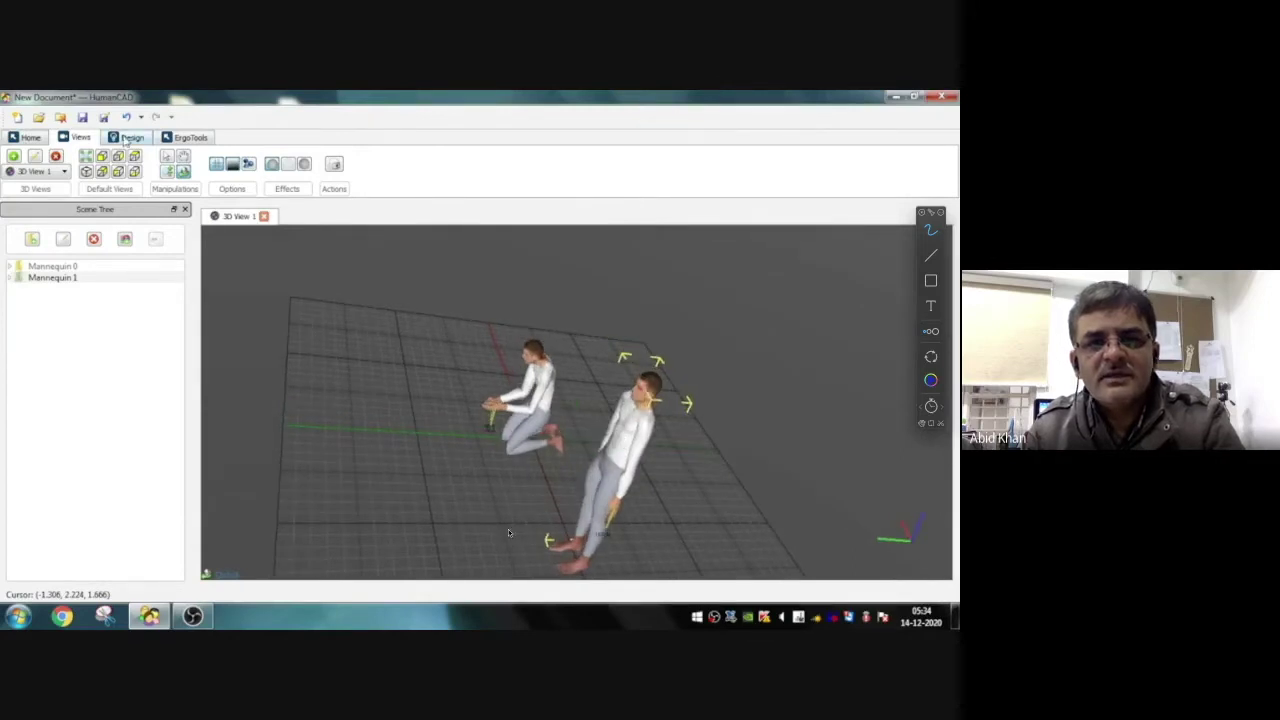
{"action": "left_click", "coordinate": [188, 137]}
{"action": "left_click", "coordinate": [72, 163]}
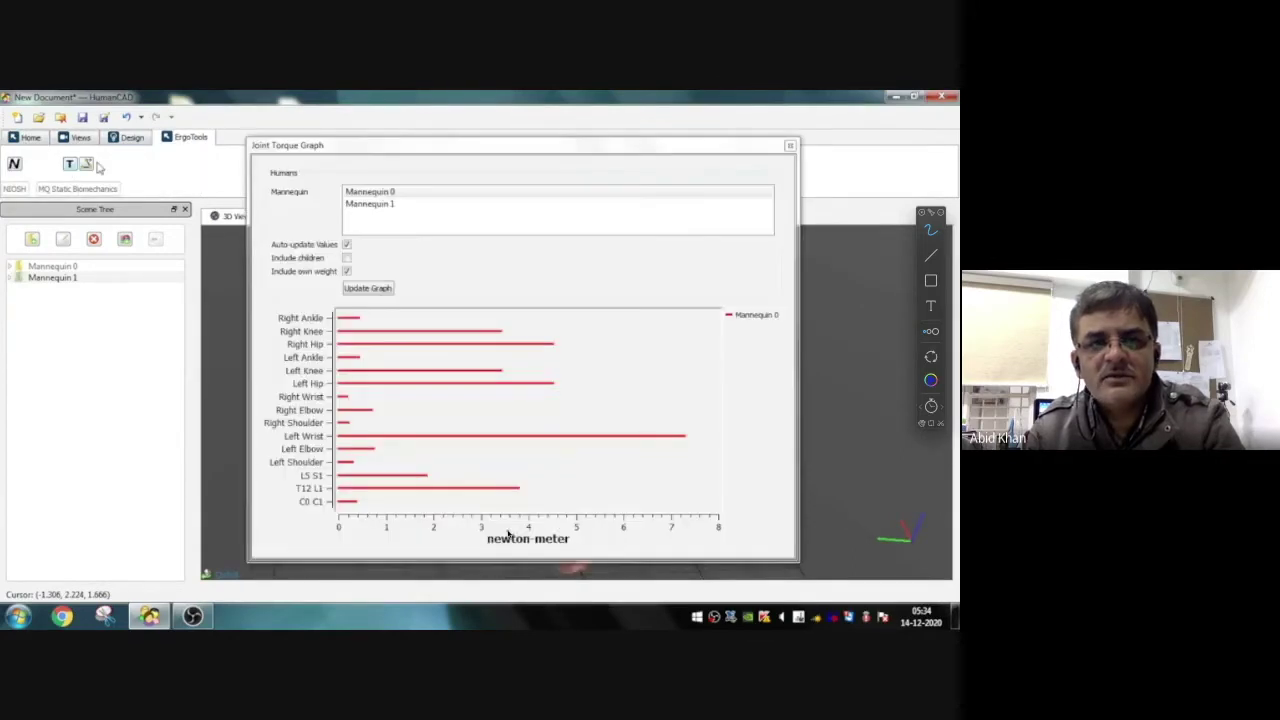
Compare the joint torque graphs of Mannequin 0 and Mannequin 1
{"action": "left_click", "coordinate": [380, 203]}
{"action": "left_click", "coordinate": [381, 195]}
{"action": "left_click", "coordinate": [380, 205]}
{"action": "key", "text": "Up"}
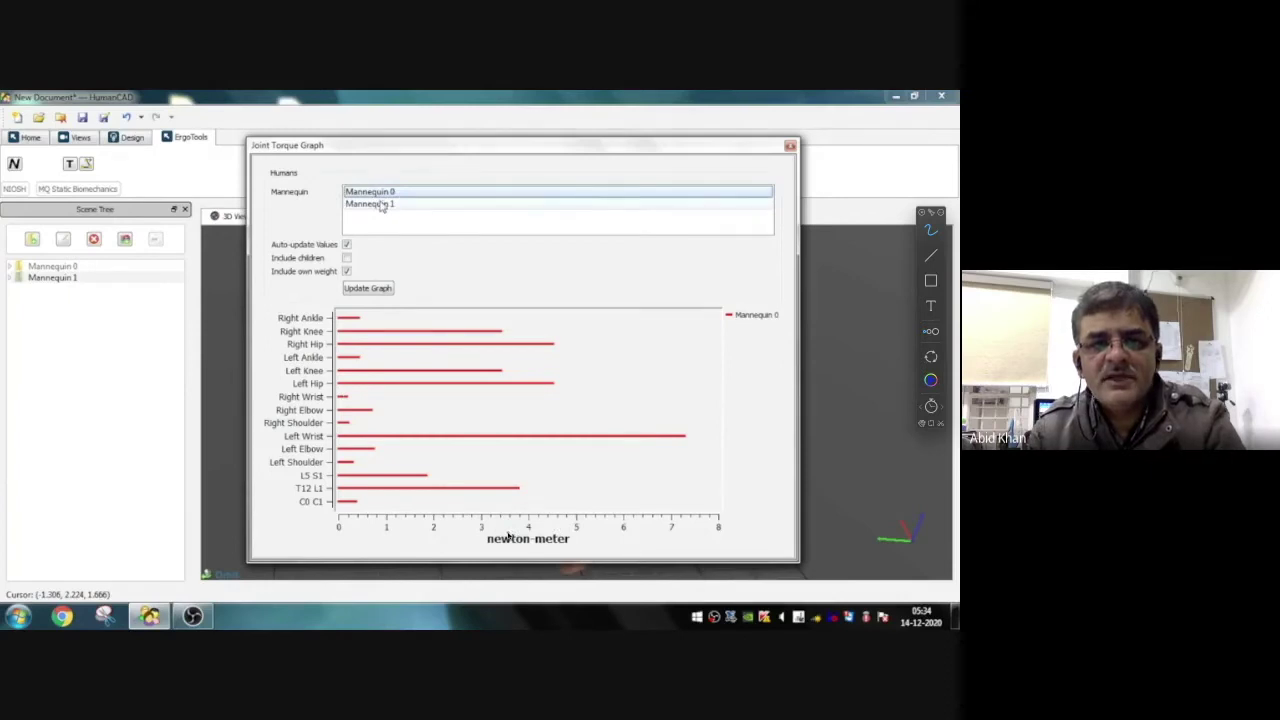
{"action": "left_click", "coordinate": [381, 205]}
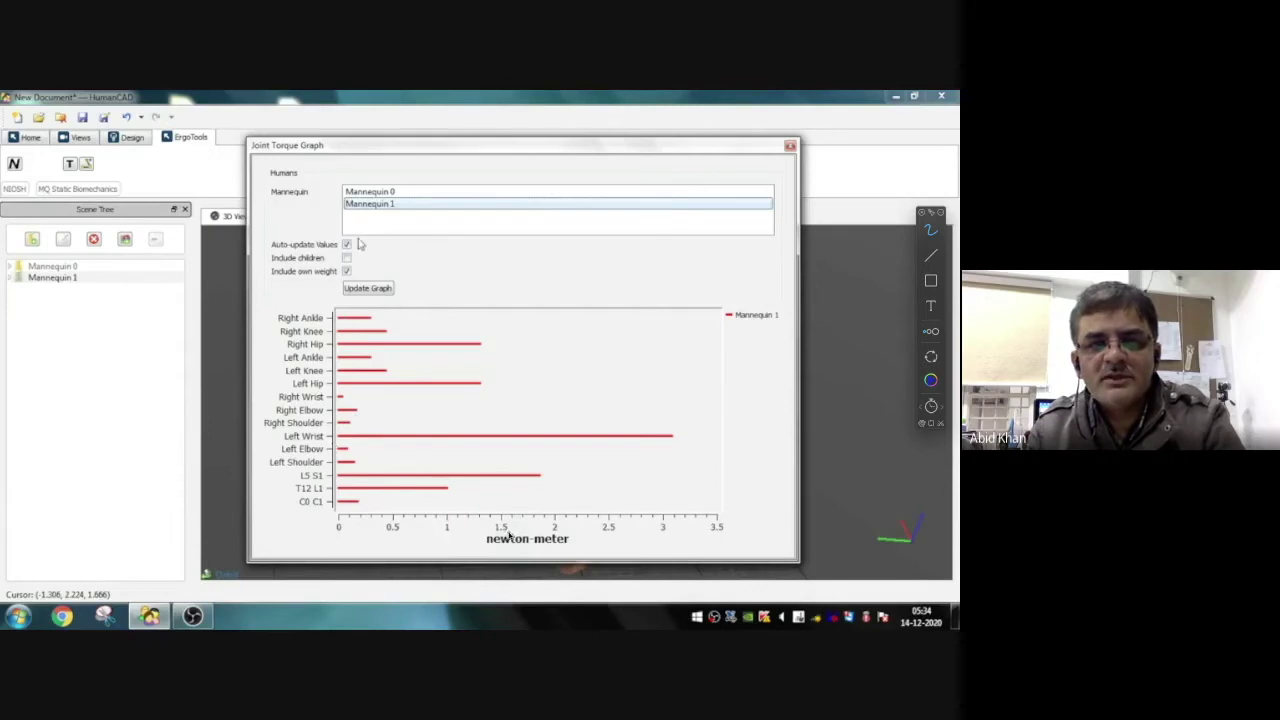
{"action": "left_click", "coordinate": [370, 191]}
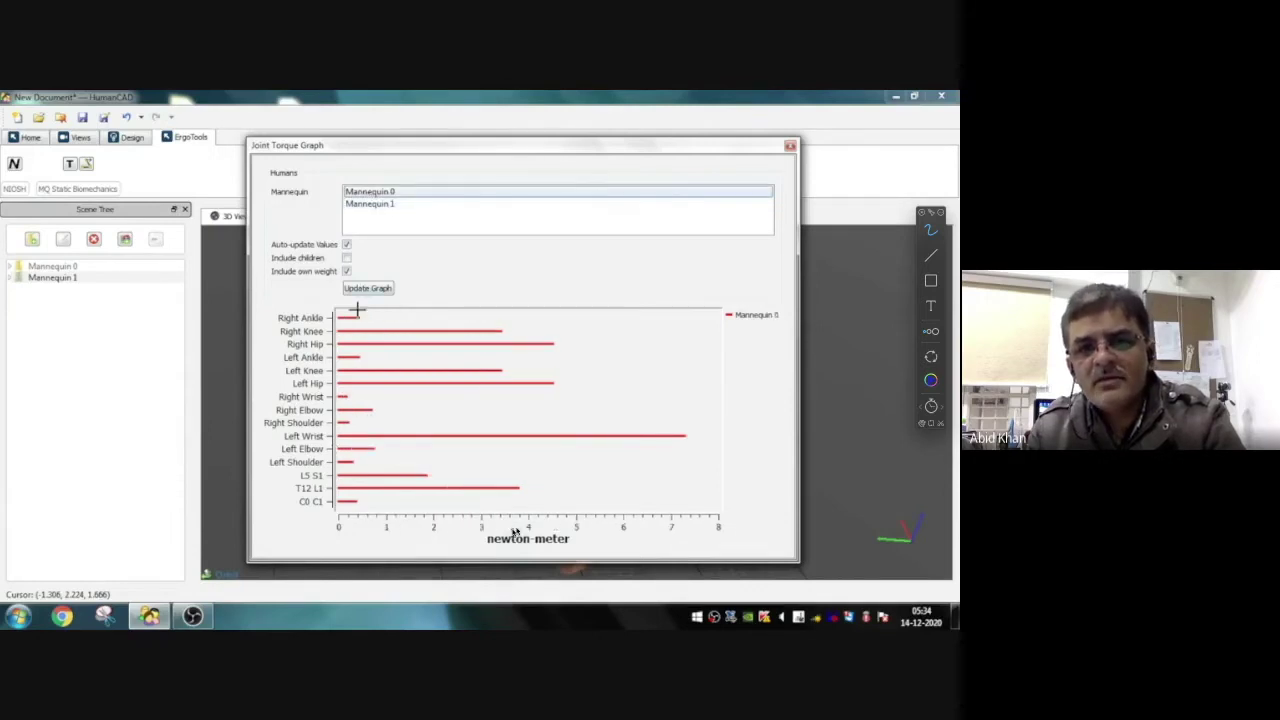
{"action": "left_click", "coordinate": [368, 204]}
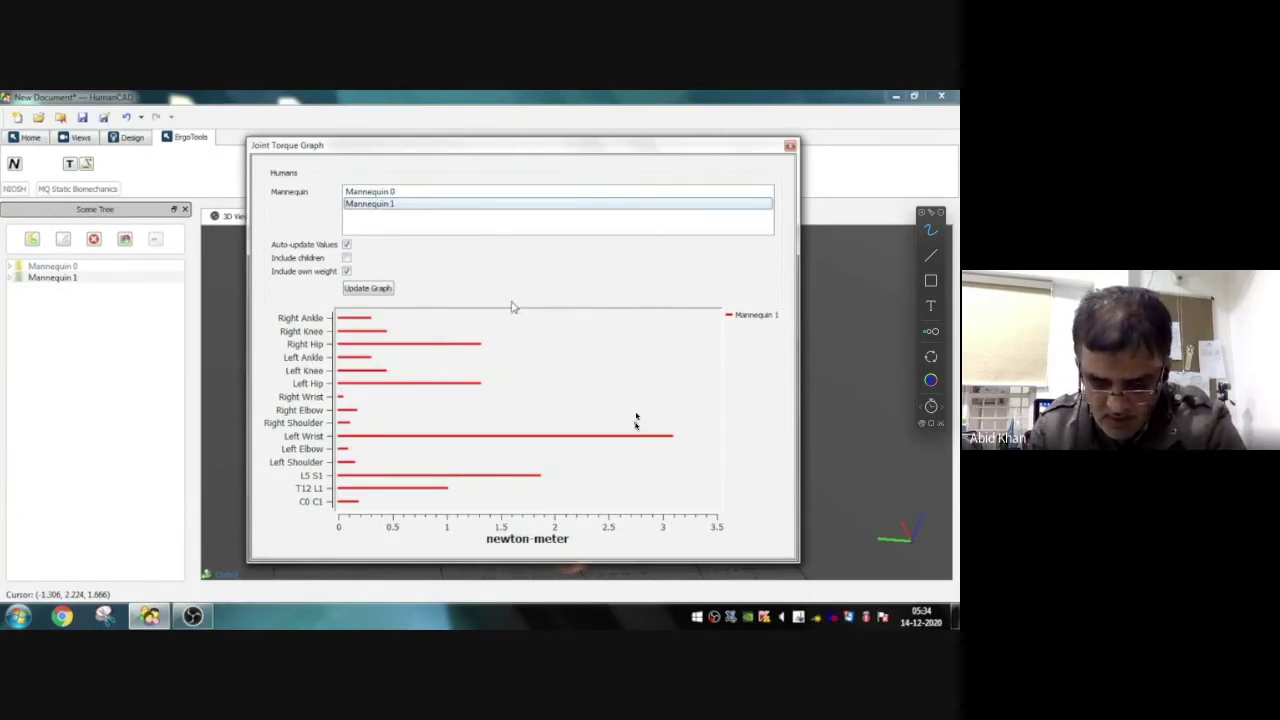
Handwrite the note "Posture effect on joint loading" over the joint torque results
{"action": "left_click_drag", "start_coordinate": [680, 302], "coordinate": [703, 495]}
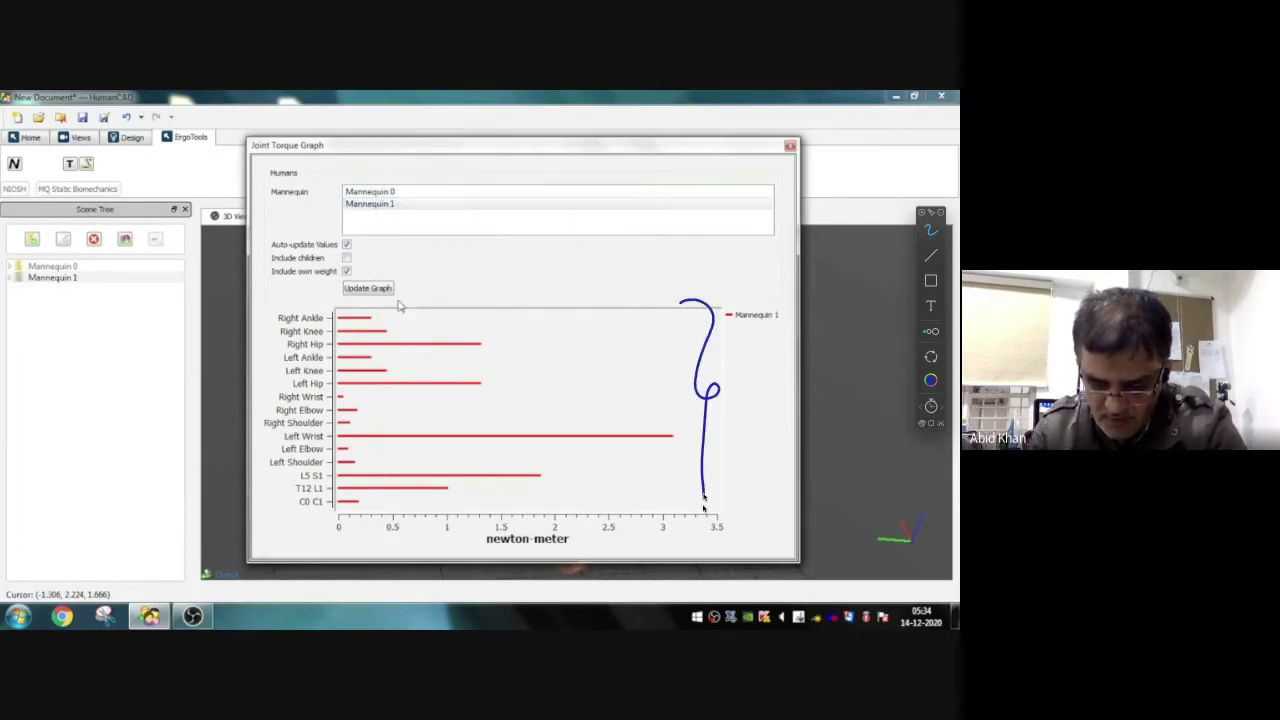
{"action": "mouse_move", "coordinate": [758, 380]}
{"action": "left_mouse_down"}
{"action": "mouse_move", "coordinate": [752, 392]}
{"action": "mouse_move", "coordinate": [757, 354]}
{"action": "mouse_move", "coordinate": [783, 381]}
{"action": "left_mouse_up"}
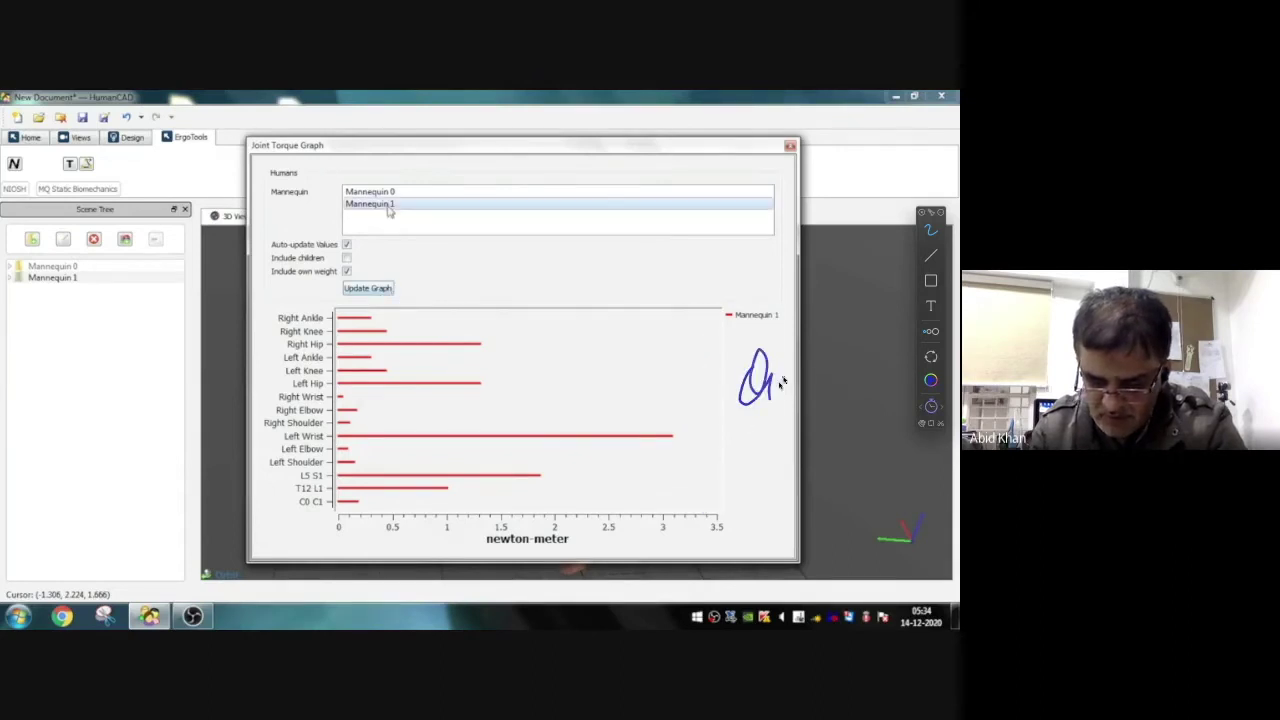
{"action": "mouse_move", "coordinate": [848, 328]}
{"action": "left_mouse_down"}
{"action": "mouse_move", "coordinate": [818, 392]}
{"action": "mouse_move", "coordinate": [754, 408]}
{"action": "mouse_move", "coordinate": [766, 384]}
{"action": "mouse_move", "coordinate": [872, 372]}
{"action": "left_mouse_up"}
{"action": "mouse_move", "coordinate": [760, 446]}
{"action": "left_mouse_down"}
{"action": "mouse_move", "coordinate": [832, 448]}
{"action": "mouse_move", "coordinate": [862, 420]}
{"action": "left_mouse_up"}
{"action": "left_click", "coordinate": [252, 212]}
{"action": "mouse_move", "coordinate": [630, 440]}
{"action": "left_mouse_down"}
{"action": "mouse_move", "coordinate": [631, 548]}
{"action": "mouse_move", "coordinate": [650, 495]}
{"action": "mouse_move", "coordinate": [690, 513]}
{"action": "mouse_move", "coordinate": [704, 484]}
{"action": "mouse_move", "coordinate": [741, 522]}
{"action": "mouse_move", "coordinate": [841, 466]}
{"action": "mouse_move", "coordinate": [869, 475]}
{"action": "left_mouse_up"}
Show Mannequin 0 in the Static Biomechanics Table and draw freehand marks beside its torque column
{"action": "left_click", "coordinate": [238, 192]}
{"action": "left_click", "coordinate": [240, 203]}
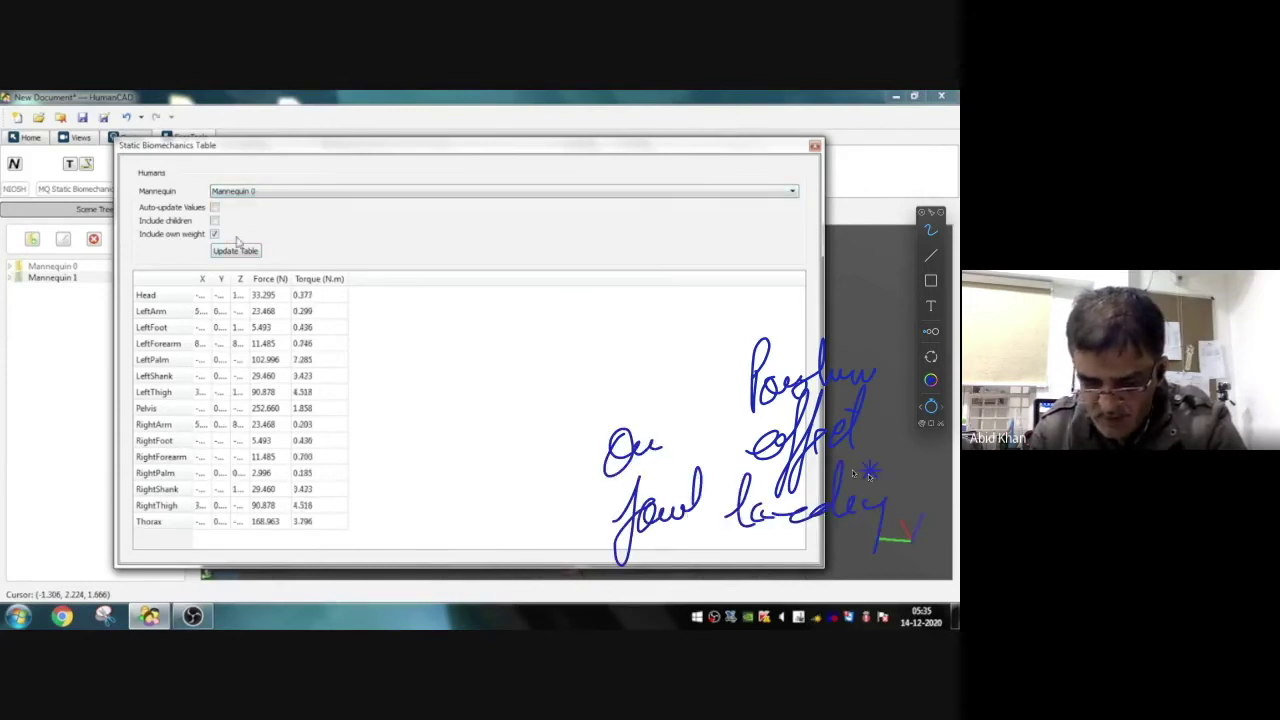
{"action": "mouse_move", "coordinate": [360, 268]}
{"action": "left_mouse_down"}
{"action": "mouse_move", "coordinate": [386, 328]}
{"action": "mouse_move", "coordinate": [376, 556]}
{"action": "left_mouse_up"}
{"action": "left_click_drag", "start_coordinate": [420, 303], "coordinate": [435, 300]}
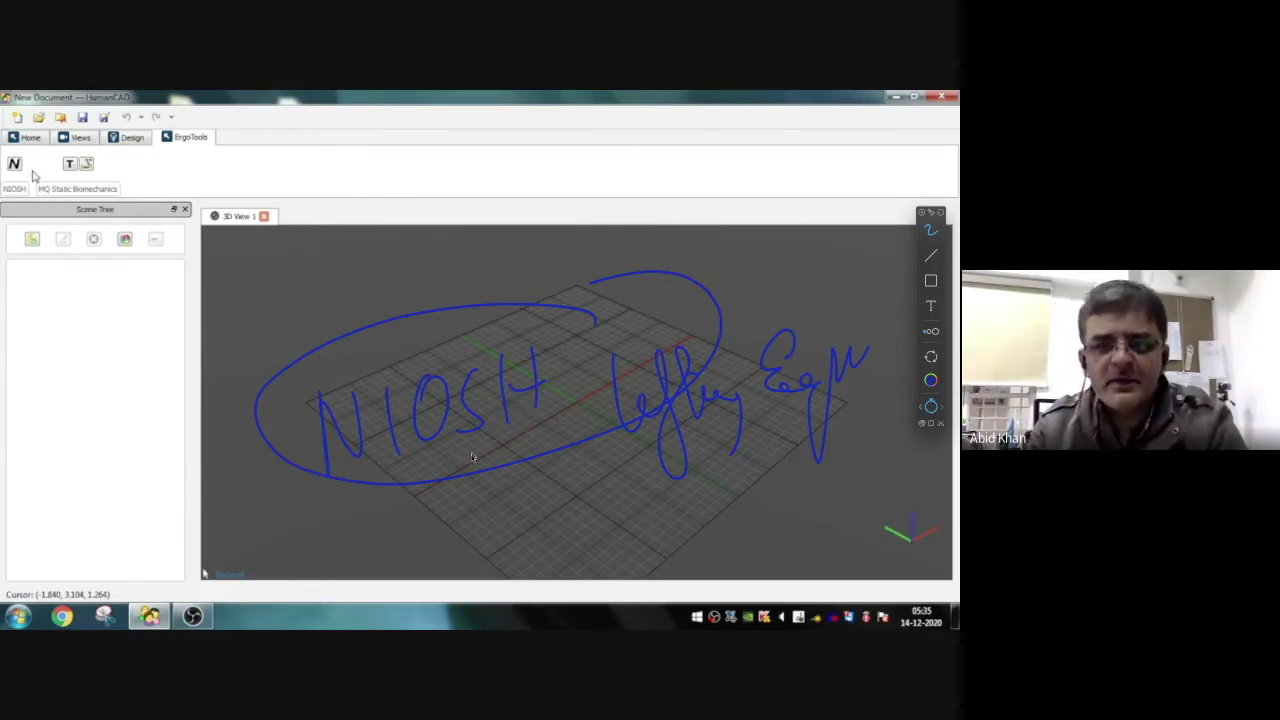
Handwrite notes on the origin and destination postures and an underlined "Lifting Index" around the NIOSH lifting equation note
{"action": "mouse_move", "coordinate": [455, 505]}
{"action": "left_mouse_down"}
{"action": "mouse_move", "coordinate": [442, 525]}
{"action": "mouse_move", "coordinate": [628, 493]}
{"action": "mouse_move", "coordinate": [640, 450]}
{"action": "mouse_move", "coordinate": [665, 500]}
{"action": "mouse_move", "coordinate": [735, 507]}
{"action": "left_mouse_up"}
{"action": "mouse_move", "coordinate": [612, 560]}
{"action": "left_mouse_down"}
{"action": "mouse_move", "coordinate": [755, 527]}
{"action": "mouse_move", "coordinate": [838, 483]}
{"action": "mouse_move", "coordinate": [850, 507]}
{"action": "mouse_move", "coordinate": [893, 472]}
{"action": "mouse_move", "coordinate": [930, 487]}
{"action": "left_mouse_up"}
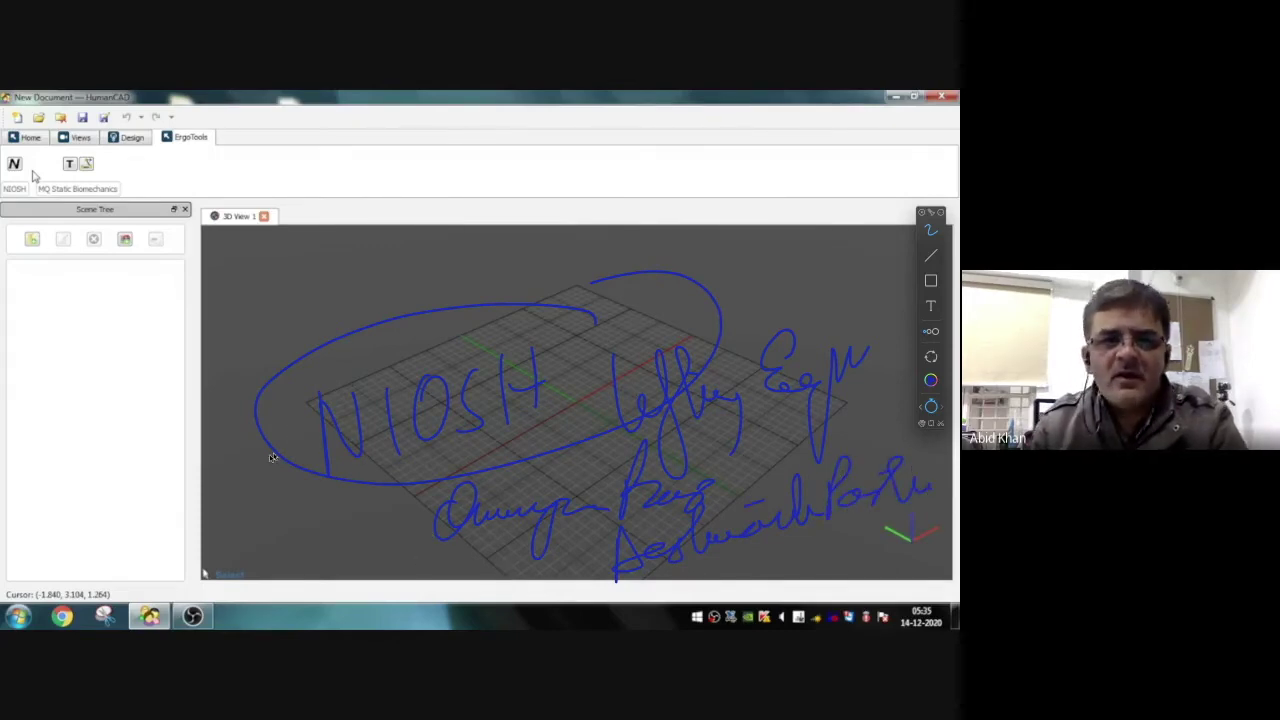
{"action": "mouse_move", "coordinate": [268, 282]}
{"action": "left_mouse_down"}
{"action": "mouse_move", "coordinate": [286, 322]}
{"action": "mouse_move", "coordinate": [312, 300]}
{"action": "mouse_move", "coordinate": [390, 285]}
{"action": "mouse_move", "coordinate": [388, 326]}
{"action": "mouse_move", "coordinate": [512, 240]}
{"action": "mouse_move", "coordinate": [590, 222]}
{"action": "left_mouse_up"}
{"action": "left_click_drag", "start_coordinate": [418, 328], "coordinate": [580, 252]}
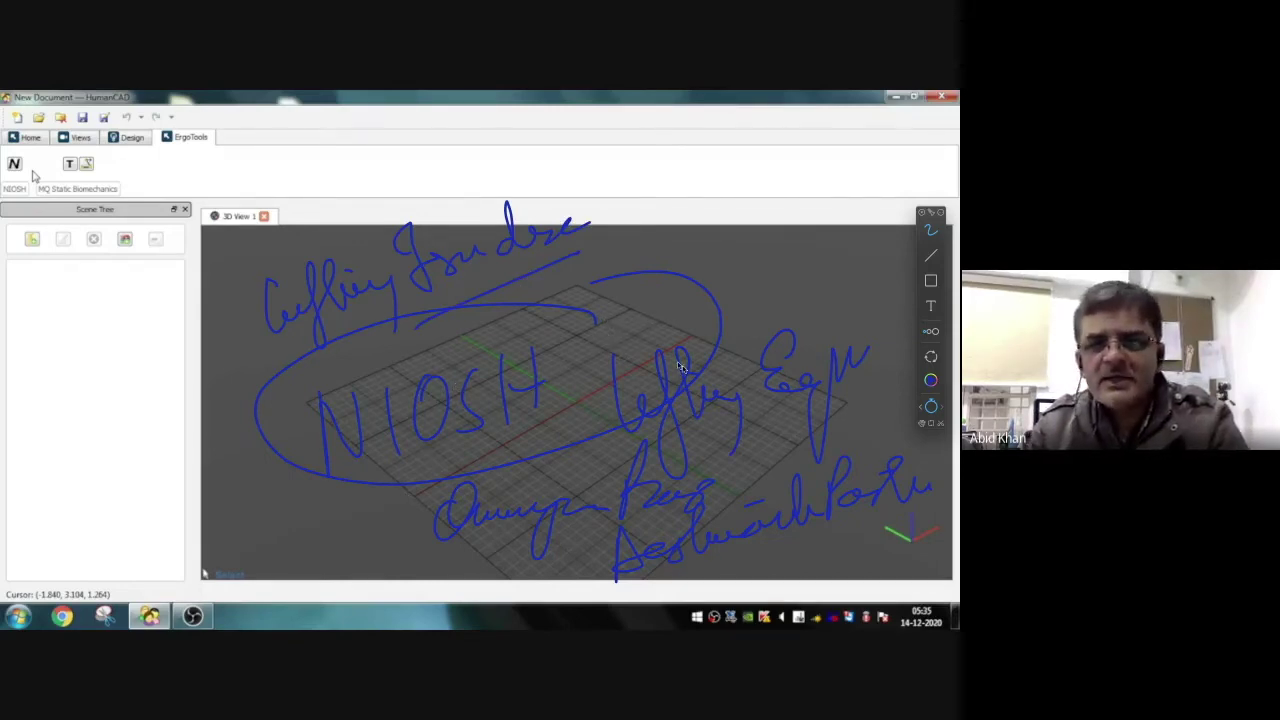
Clear the handwritten notes and mark the two mannequins in their lifting postures with freehand strokes
{"action": "left_click", "coordinate": [933, 412]}
{"action": "left_click", "coordinate": [845, 567]}
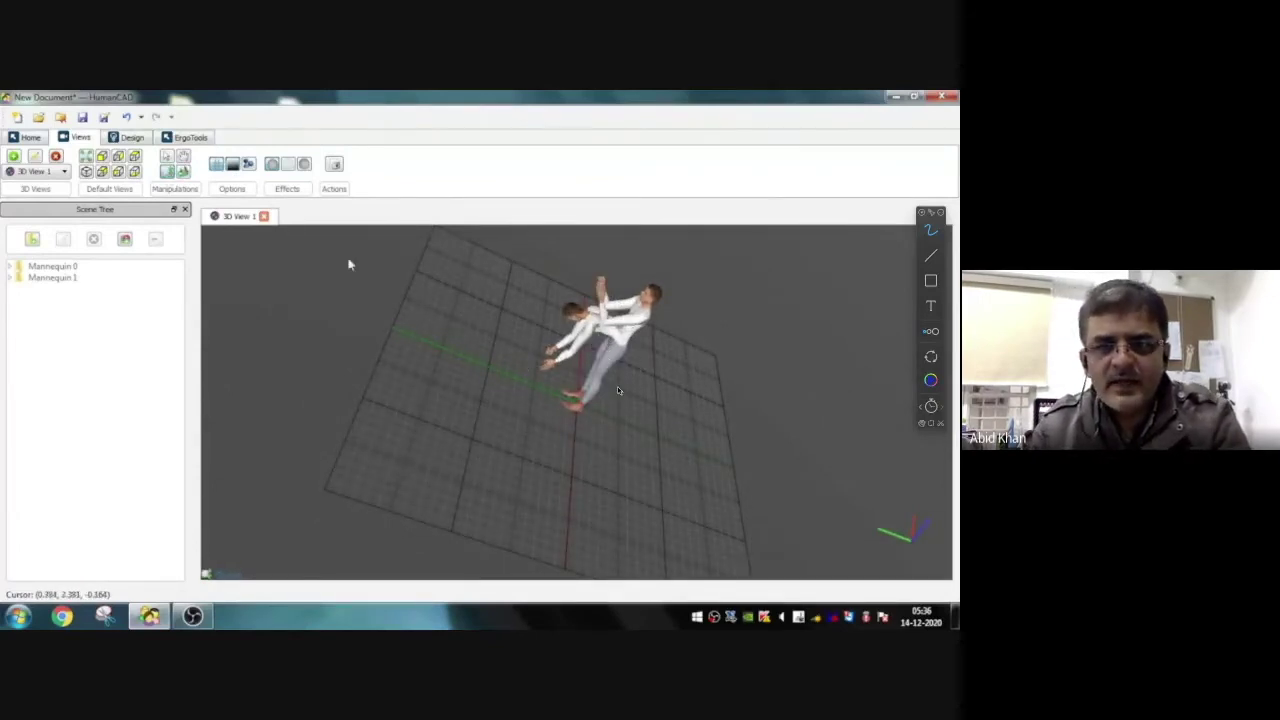
{"action": "mouse_move", "coordinate": [648, 370]}
{"action": "left_mouse_down"}
{"action": "mouse_move", "coordinate": [628, 402]}
{"action": "mouse_move", "coordinate": [661, 365]}
{"action": "mouse_move", "coordinate": [643, 363]}
{"action": "left_mouse_up"}
{"action": "left_click_drag", "start_coordinate": [606, 400], "coordinate": [646, 400]}
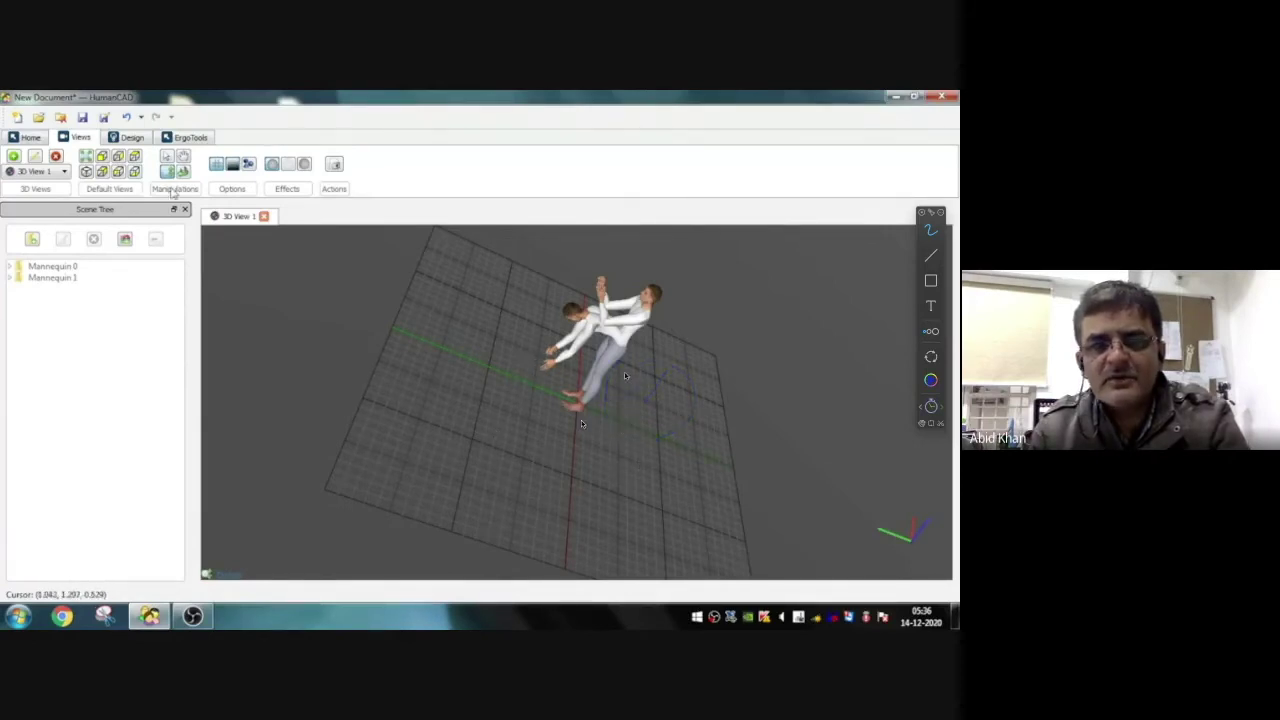
{"action": "scroll", "coordinate": [597, 396], "scroll_direction": "down", "scroll_amount": 1}
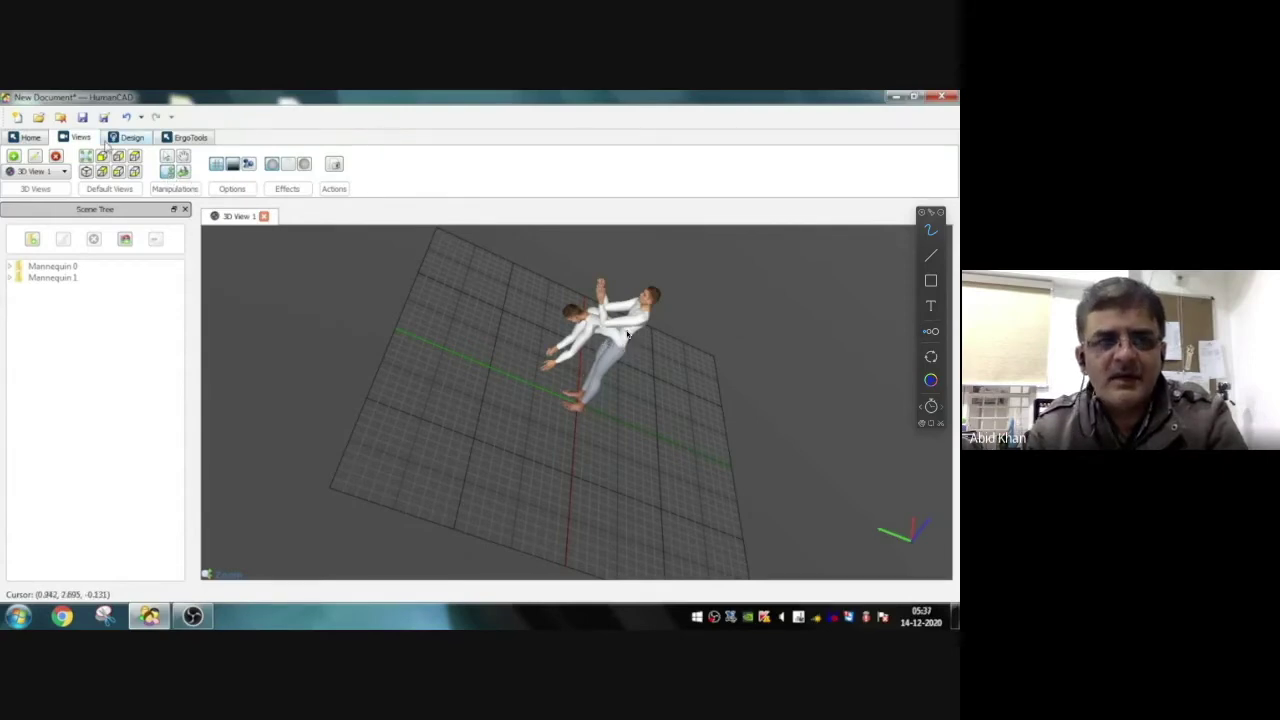
Open the NIOSH evaluation, assign Mannequin 1 as the destination human, and mark the origin and destination sections
{"action": "left_click", "coordinate": [185, 137]}
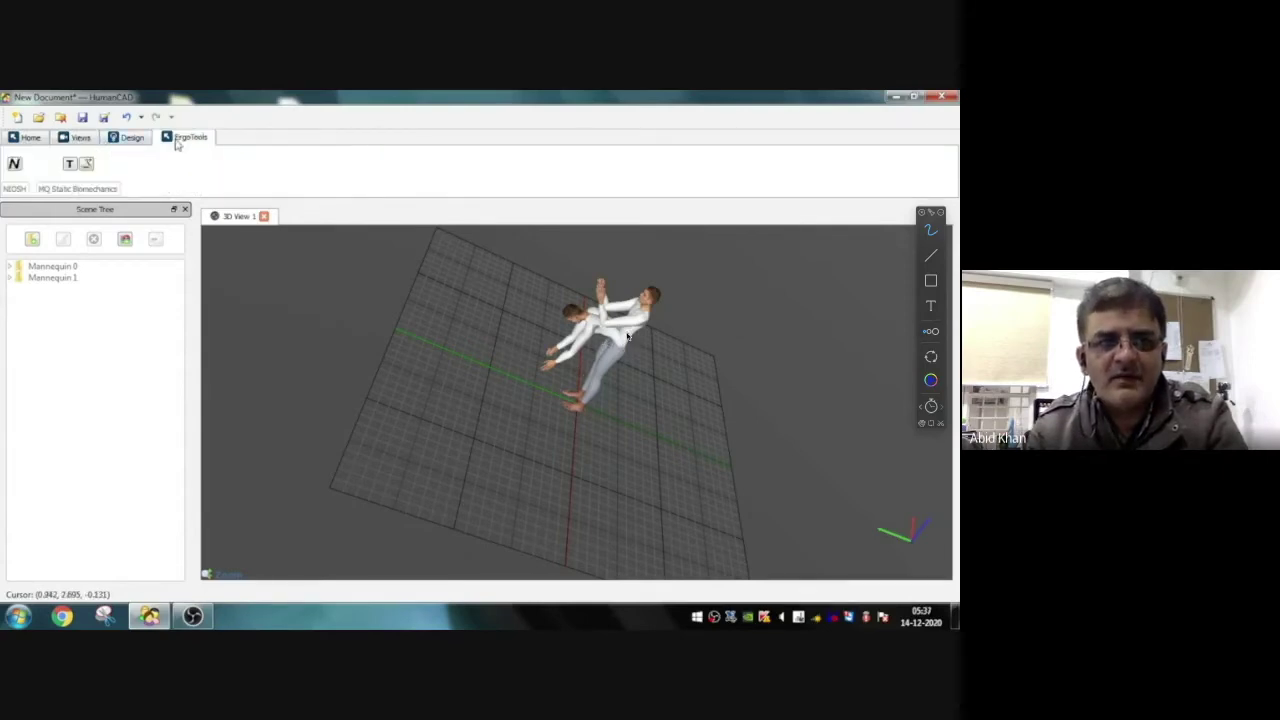
{"action": "left_click", "coordinate": [14, 166]}
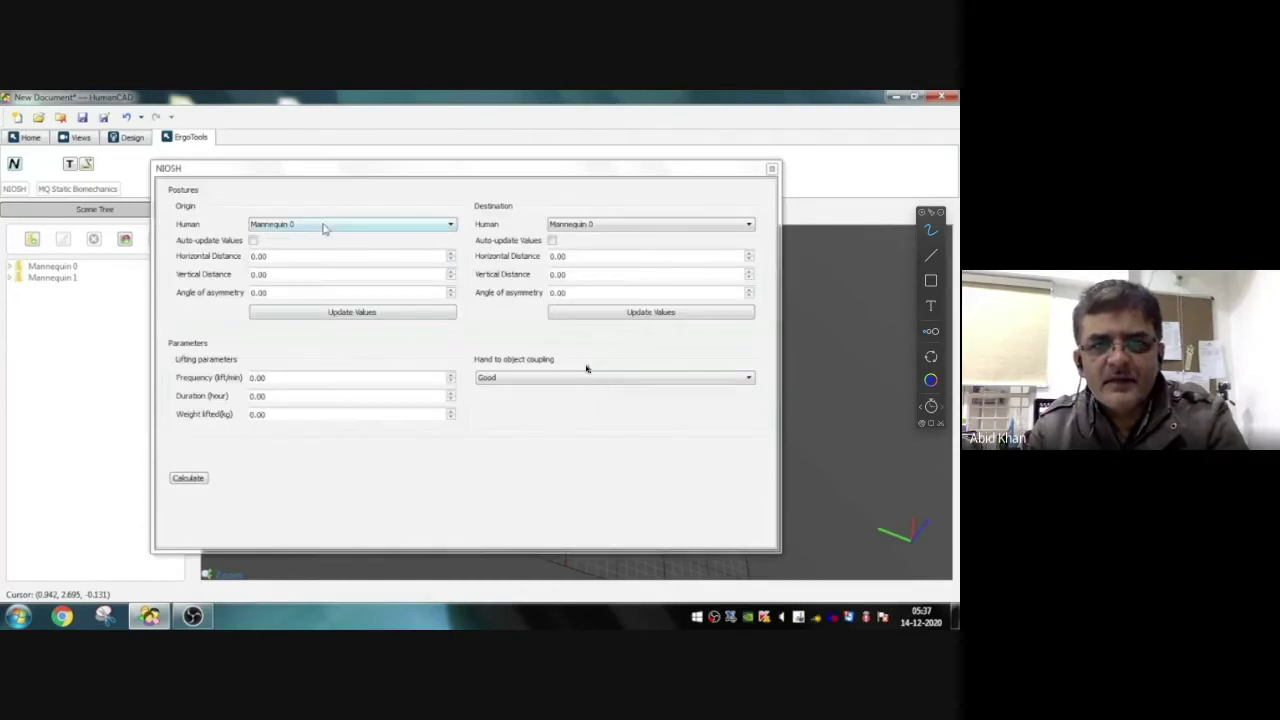
{"action": "left_click", "coordinate": [588, 226]}
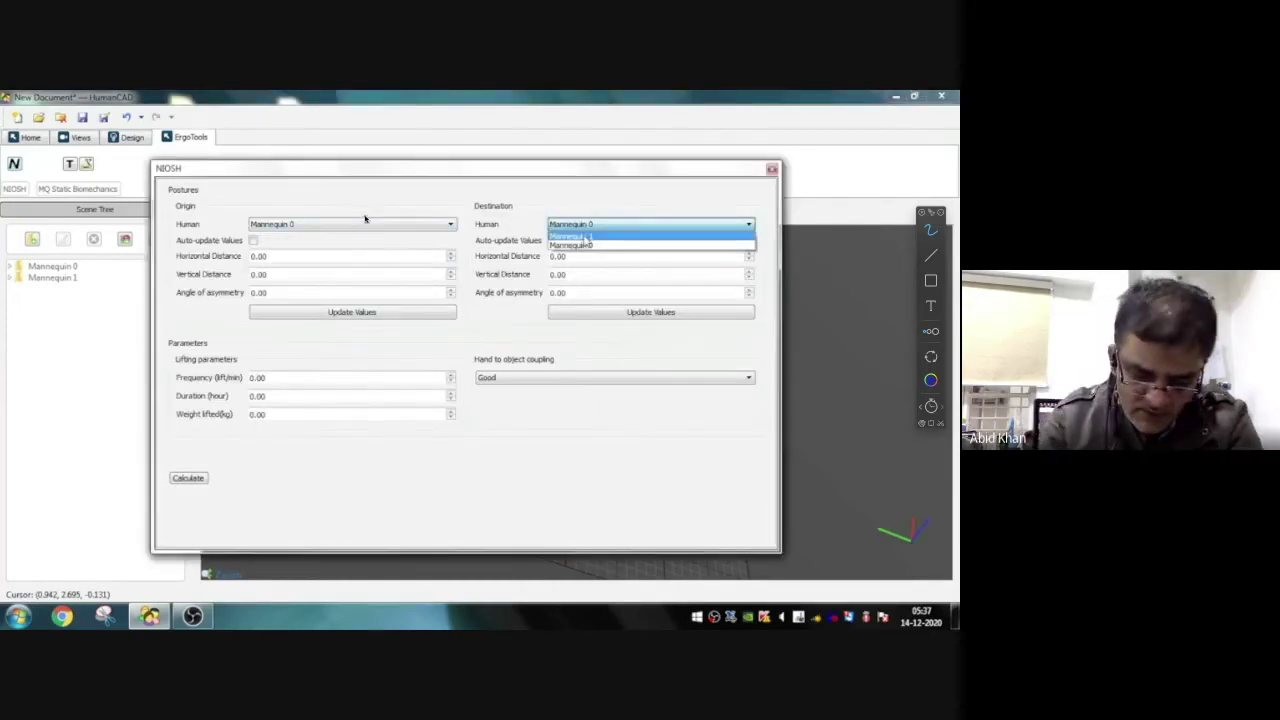
{"action": "left_click", "coordinate": [585, 237]}
{"action": "left_click_drag", "start_coordinate": [359, 190], "coordinate": [352, 182]}
{"action": "mouse_move", "coordinate": [629, 193]}
{"action": "left_mouse_down"}
{"action": "mouse_move", "coordinate": [626, 239]}
{"action": "mouse_move", "coordinate": [630, 186]}
{"action": "left_mouse_up"}
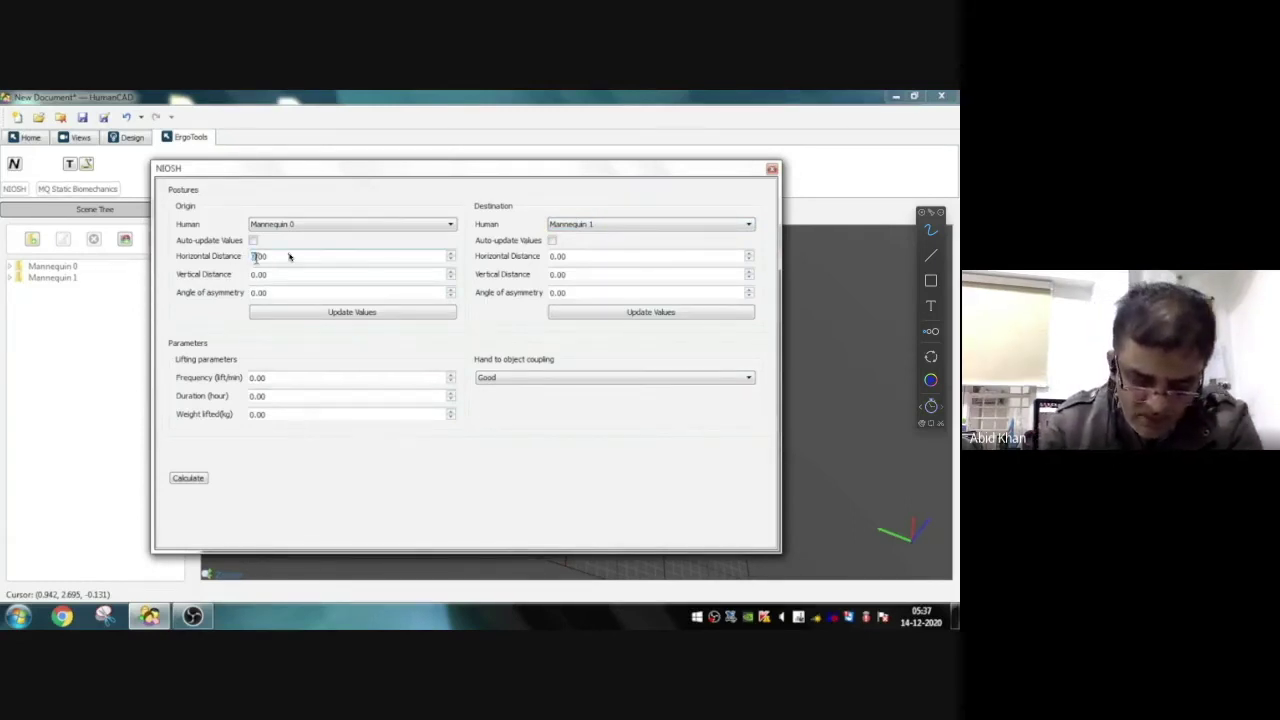
Set the origin posture's horizontal distance to 10 and its vertical distance to 20
{"action": "mouse_move", "coordinate": [333, 239]}
{"action": "left_mouse_down"}
{"action": "mouse_move", "coordinate": [286, 256]}
{"action": "mouse_move", "coordinate": [301, 257]}
{"action": "mouse_move", "coordinate": [285, 277]}
{"action": "left_mouse_up"}
{"action": "type", "text": "10"}
{"action": "left_click", "coordinate": [254, 274]}
{"action": "double_click", "coordinate": [254, 274]}
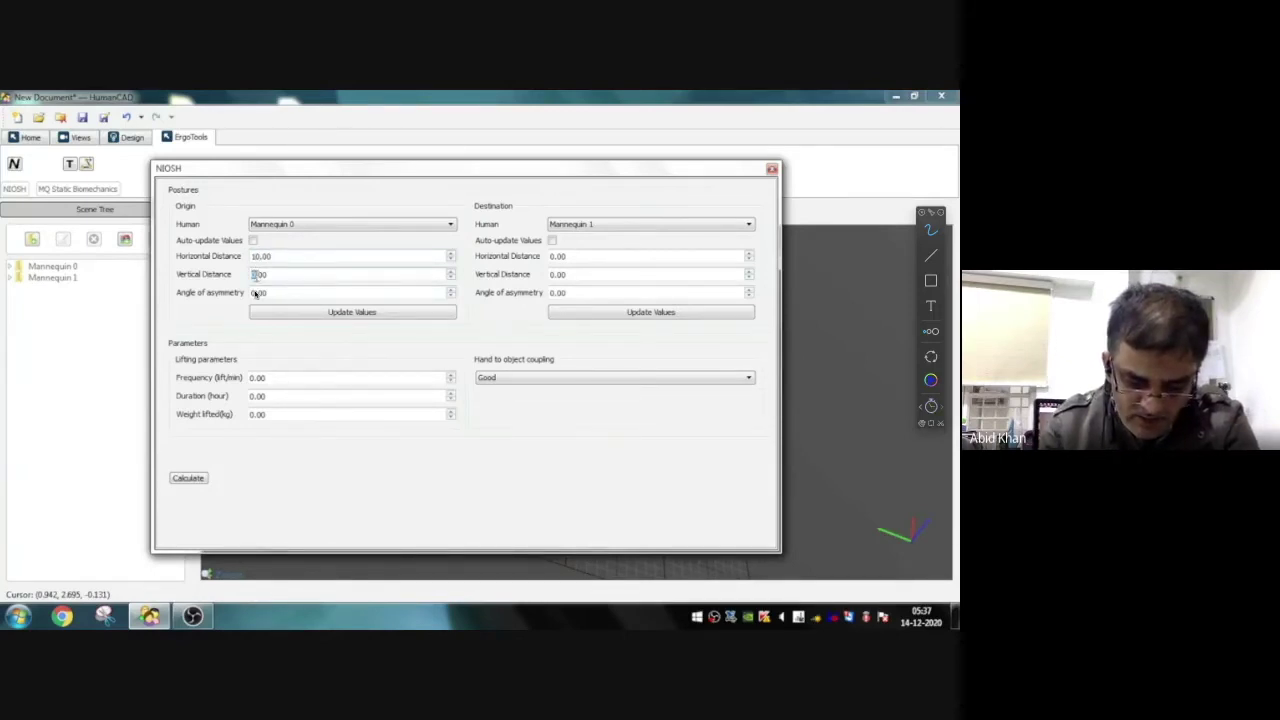
{"action": "type", "text": "20"}
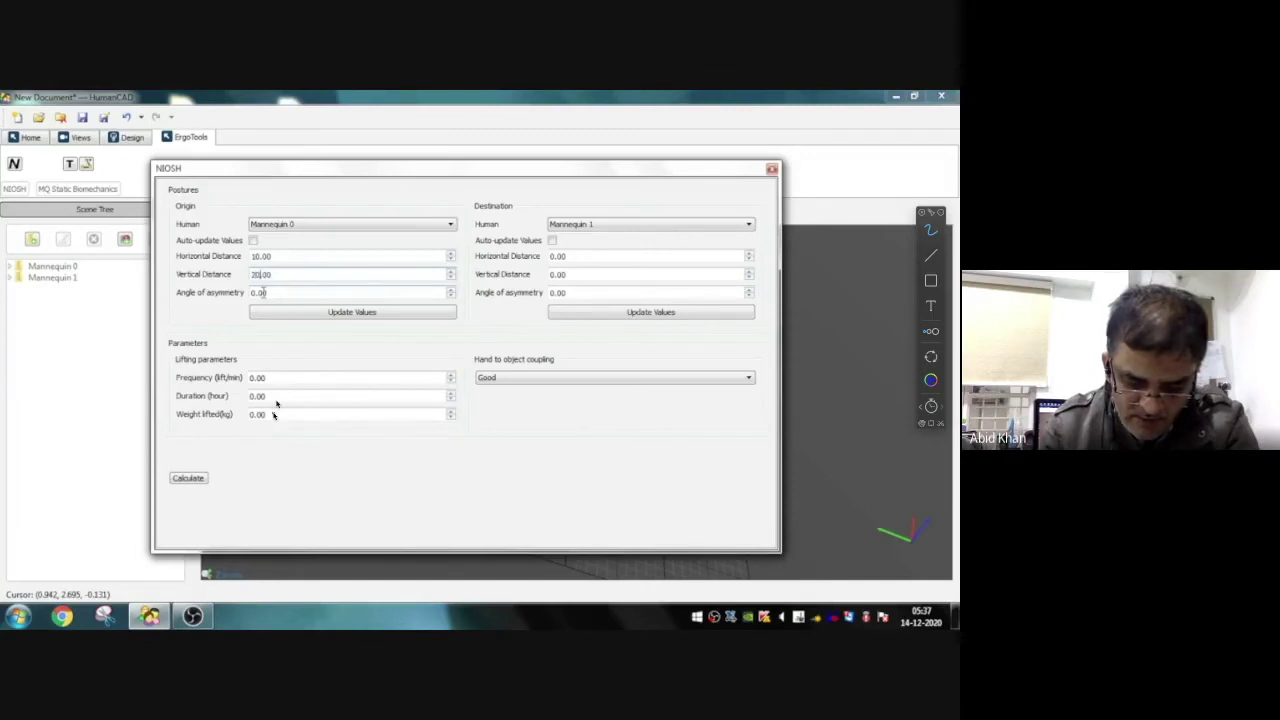
Update the origin distances and asymmetry angle from Mannequin 0, and draw an arrow pointing at the hand-to-object coupling setting
{"action": "left_click", "coordinate": [357, 314]}
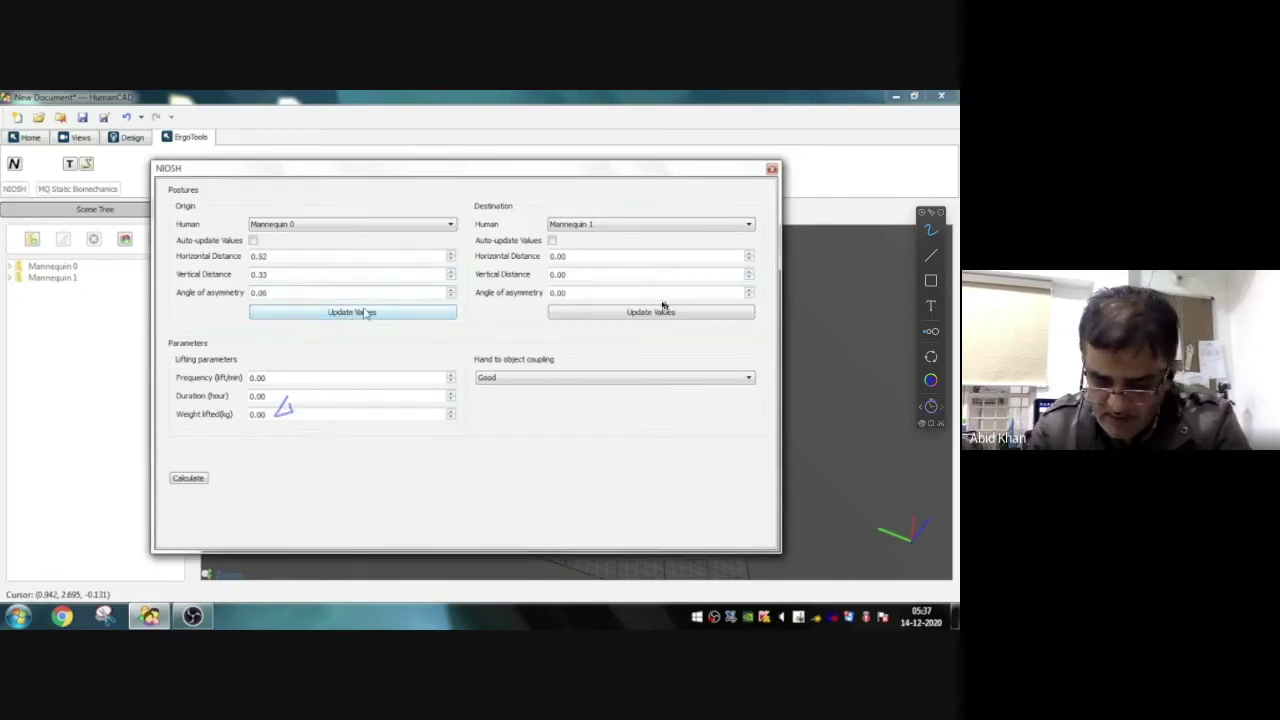
{"action": "left_click_drag", "start_coordinate": [628, 396], "coordinate": [628, 440]}
{"action": "left_click_drag", "start_coordinate": [602, 418], "coordinate": [648, 408]}
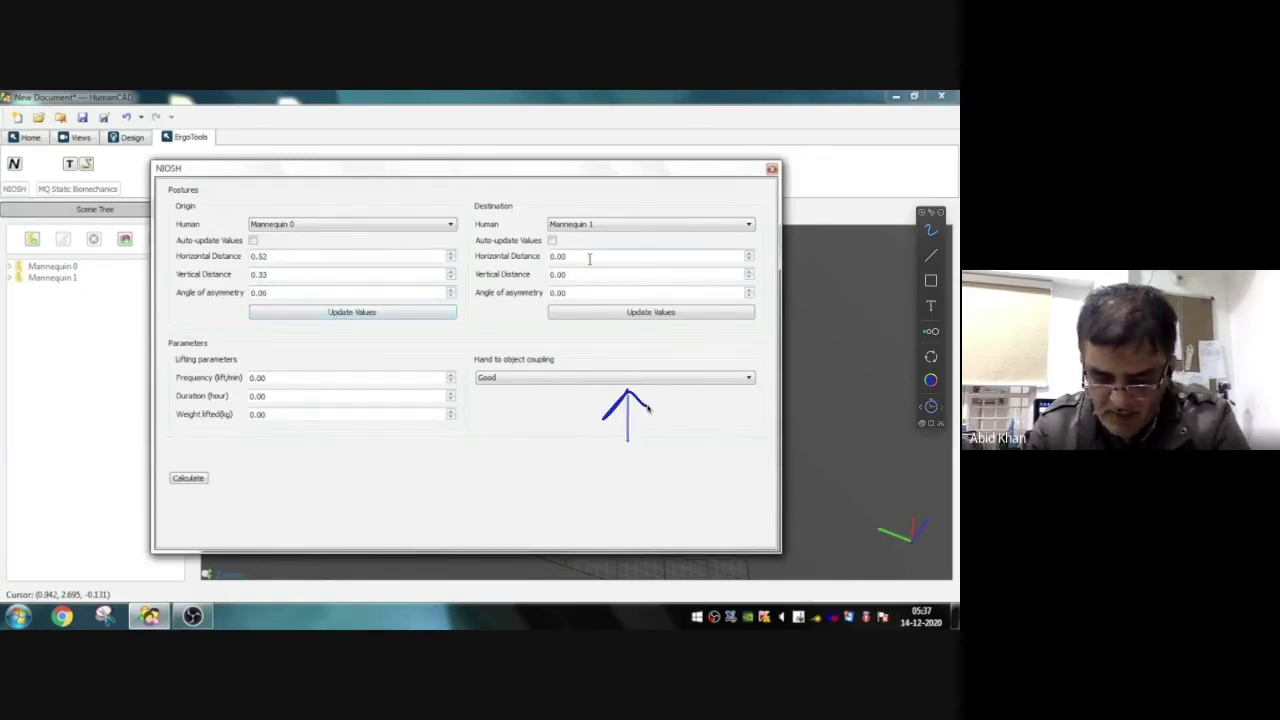
Set the destination posture's horizontal distance to 0.52 and its vertical distance to 0.63, adding freehand marks while explaining
{"action": "mouse_move", "coordinate": [215, 200]}
{"action": "left_mouse_down"}
{"action": "mouse_move", "coordinate": [200, 213]}
{"action": "mouse_move", "coordinate": [611, 480]}
{"action": "mouse_move", "coordinate": [714, 206]}
{"action": "mouse_move", "coordinate": [271, 214]}
{"action": "left_mouse_up"}
{"action": "mouse_move", "coordinate": [534, 430]}
{"action": "left_mouse_down"}
{"action": "mouse_move", "coordinate": [536, 502]}
{"action": "mouse_move", "coordinate": [540, 434]}
{"action": "mouse_move", "coordinate": [570, 418]}
{"action": "left_mouse_up"}
{"action": "type", "text": "0.52"}
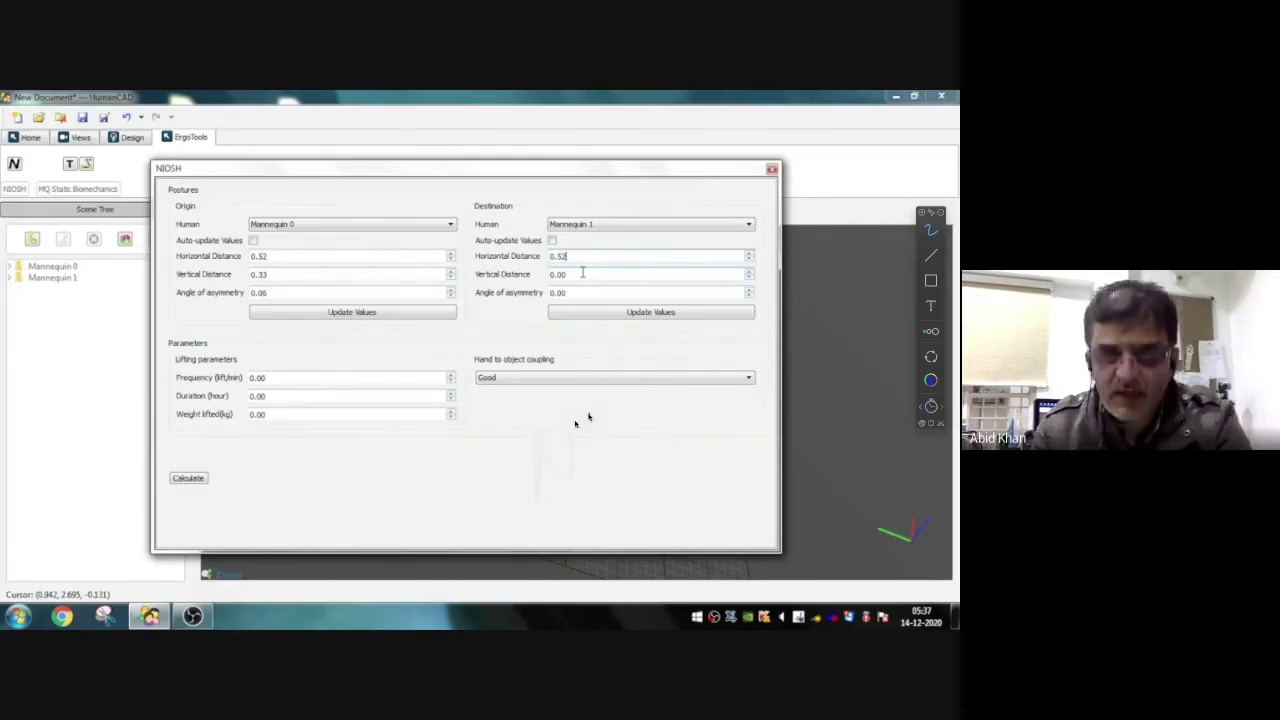
{"action": "left_click_drag", "start_coordinate": [594, 420], "coordinate": [596, 484]}
{"action": "left_click_drag", "start_coordinate": [630, 420], "coordinate": [628, 421]}
{"action": "key", "text": "Tab"}
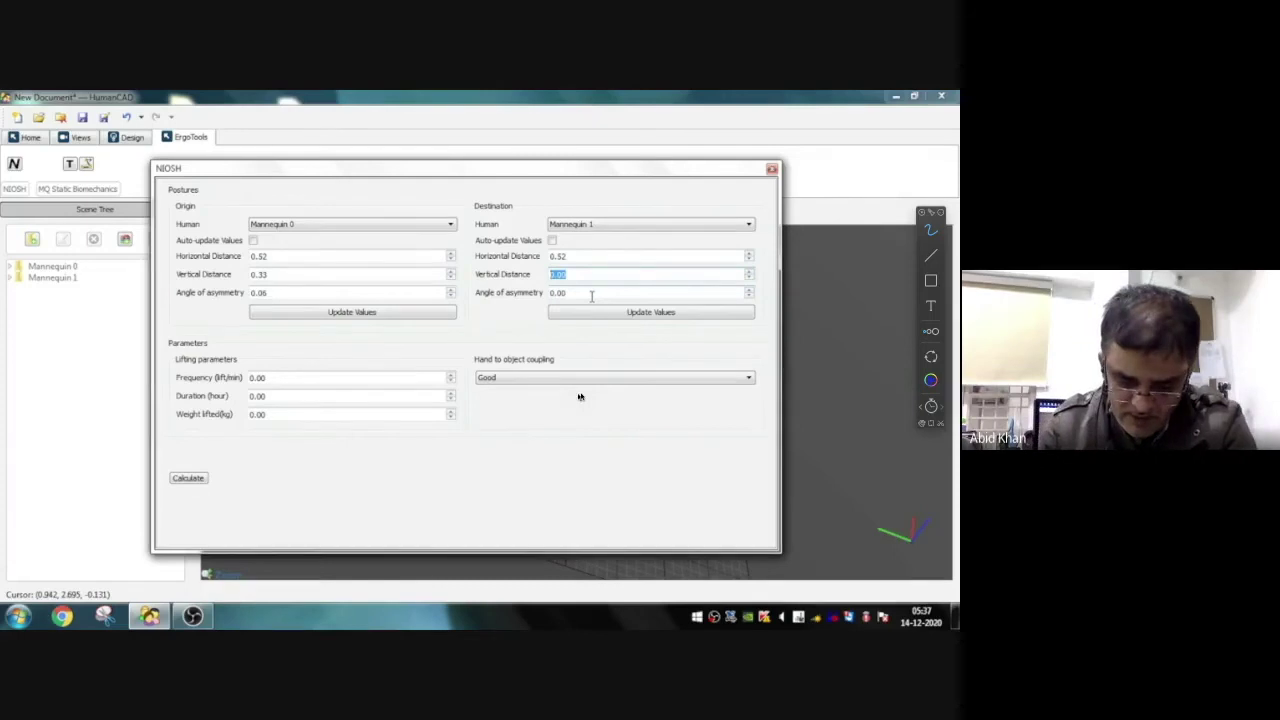
{"action": "left_click_drag", "start_coordinate": [561, 329], "coordinate": [243, 462]}
{"action": "type", "text": "0.63"}
{"action": "key", "text": "Return"}
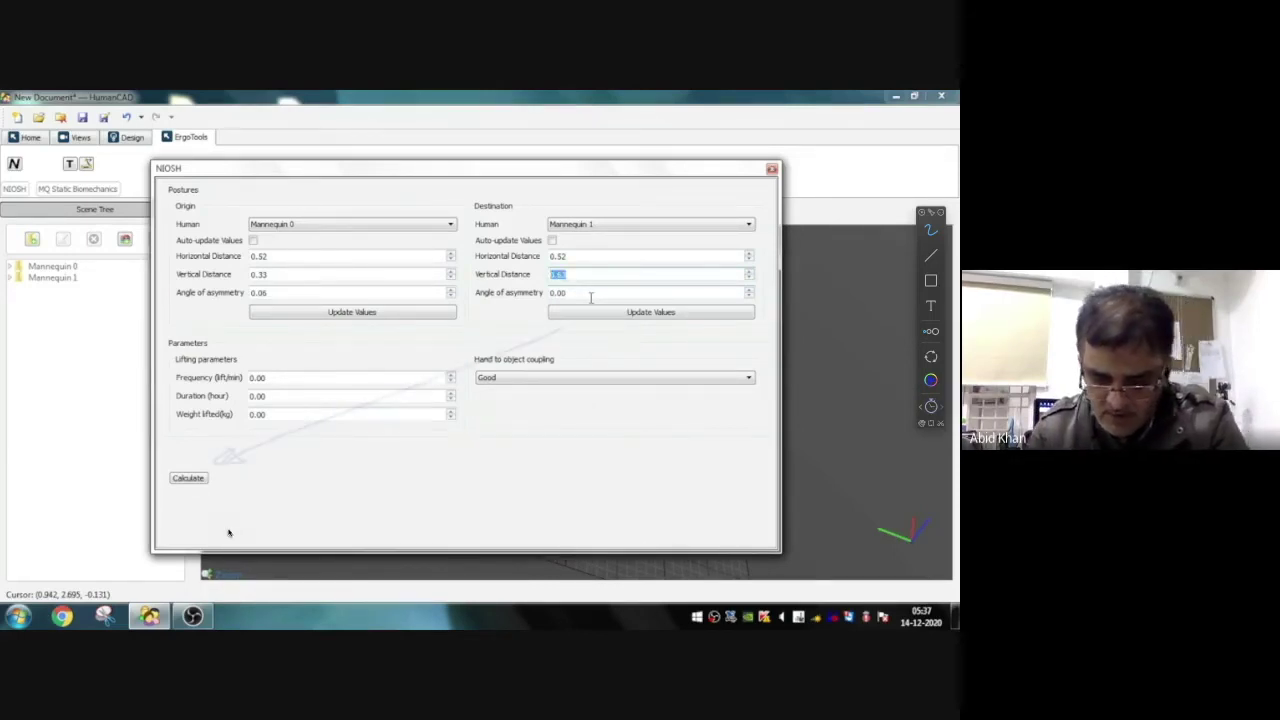
Set the lifting parameters to a frequency of 1 lift/min, a duration of 4 hours and a lifted weight of 20 kg
{"action": "left_click", "coordinate": [246, 428]}
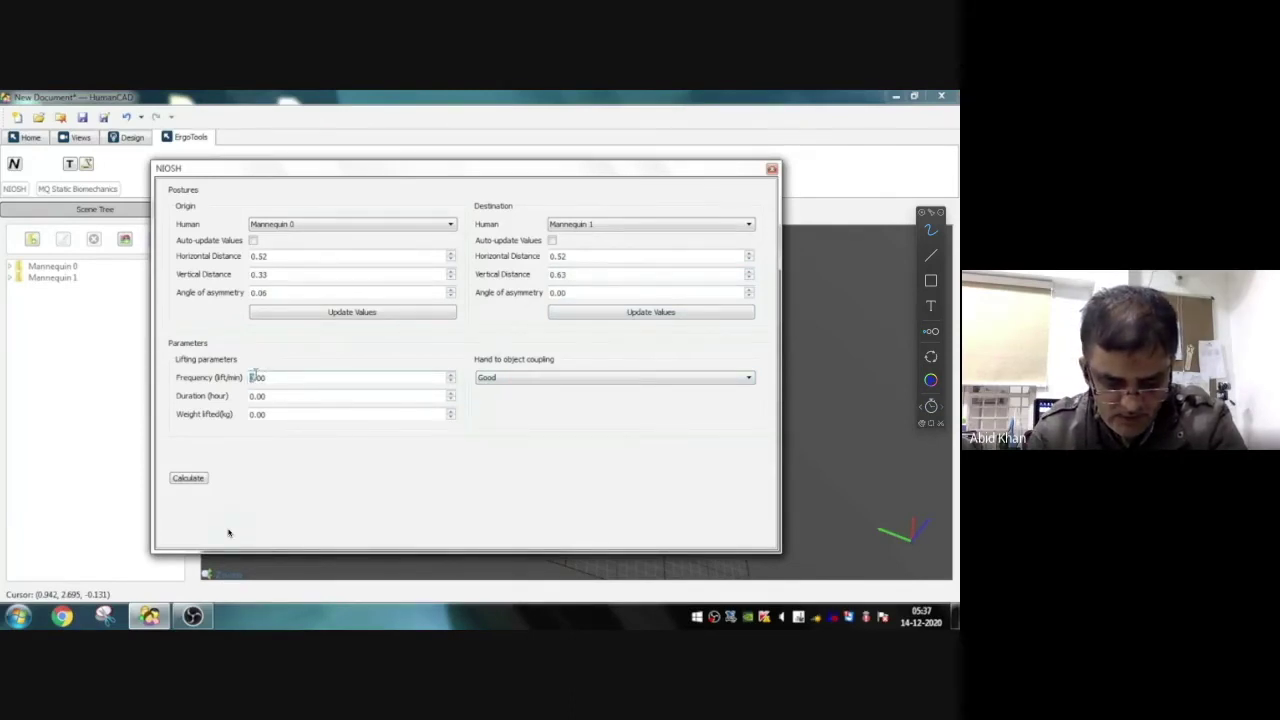
{"action": "type", "text": "1"}
{"action": "key", "text": "Tab"}
{"action": "left_click_drag", "start_coordinate": [256, 396], "coordinate": [250, 397]}
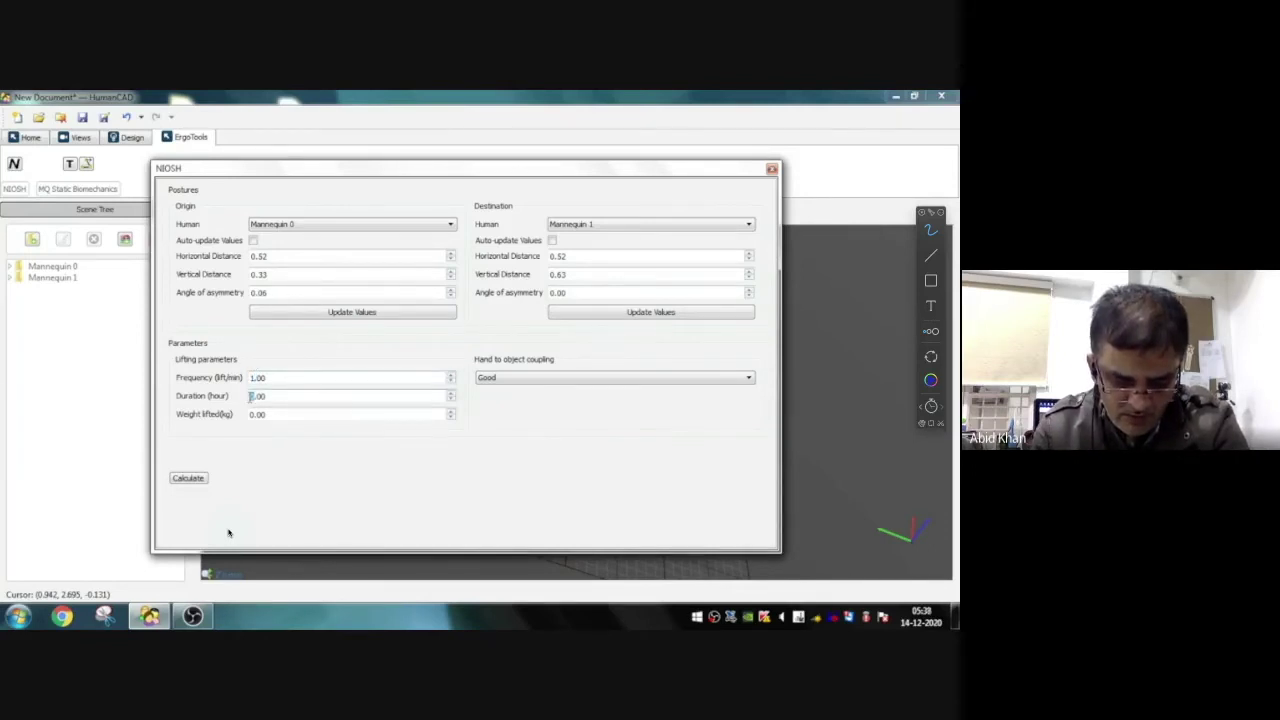
{"action": "type", "text": "4"}
{"action": "key", "text": "Tab"}
{"action": "type", "text": "5"}
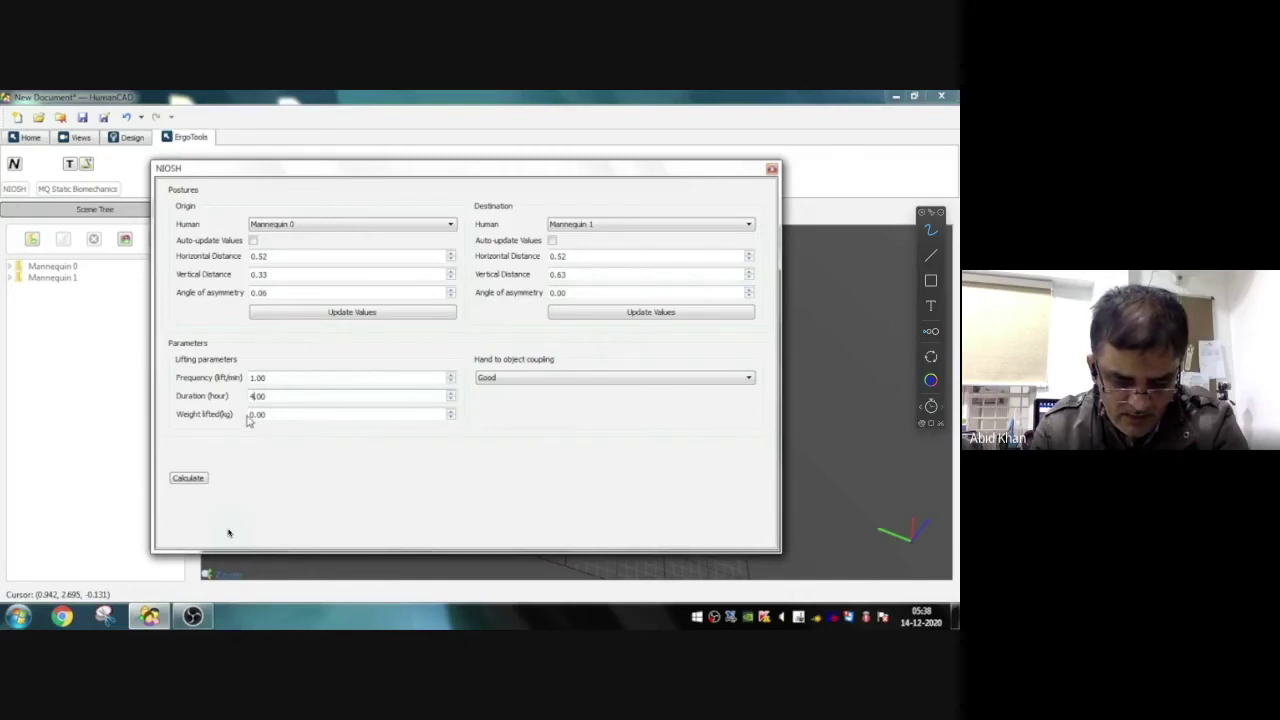
{"action": "left_click_drag", "start_coordinate": [249, 415], "coordinate": [254, 416]}
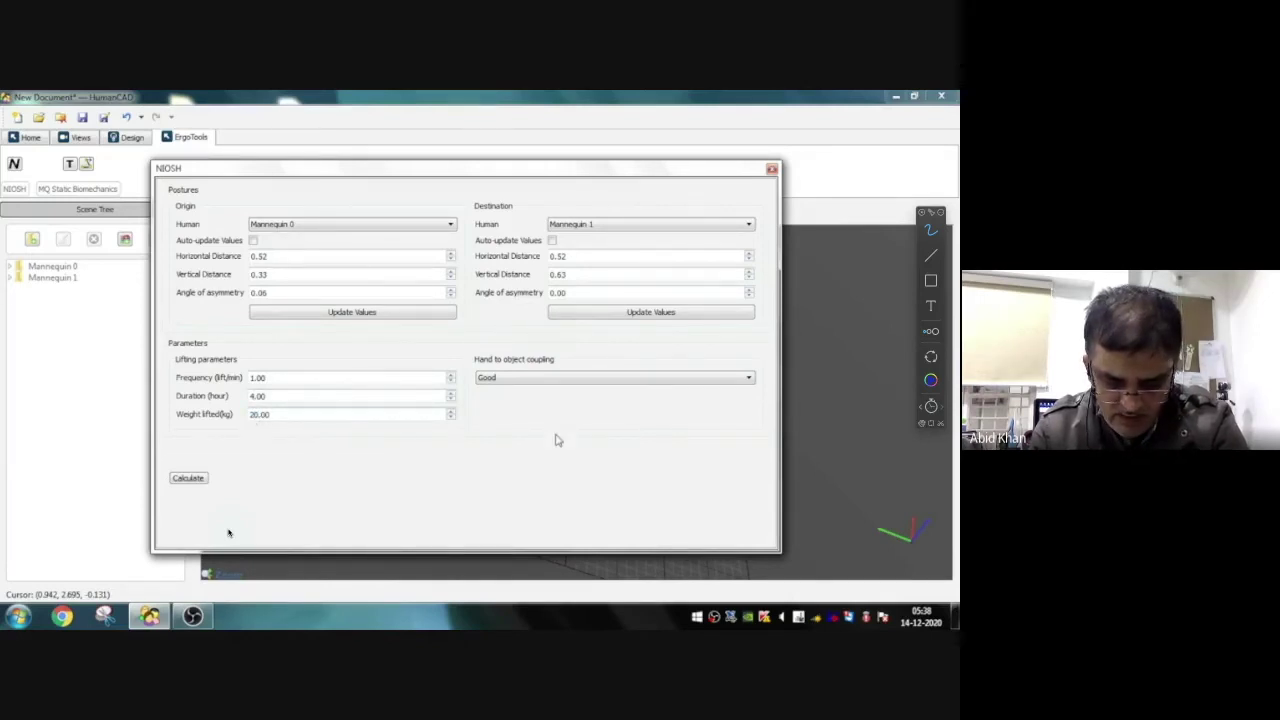
Choose Fair hand-to-object coupling, calculate the NIOSH results, and mark the maximum weights and lifting indices with freehand strokes
{"action": "left_click", "coordinate": [546, 378]}
{"action": "left_click", "coordinate": [514, 399]}
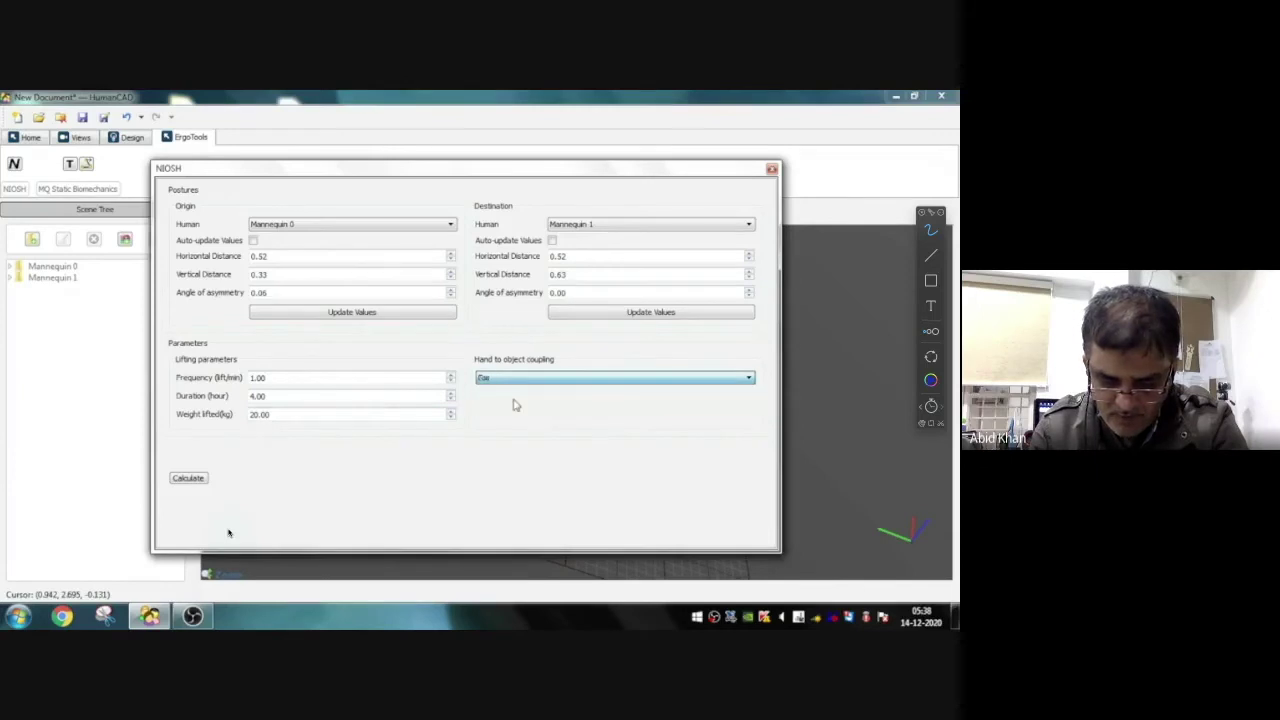
{"action": "left_click", "coordinate": [192, 479]}
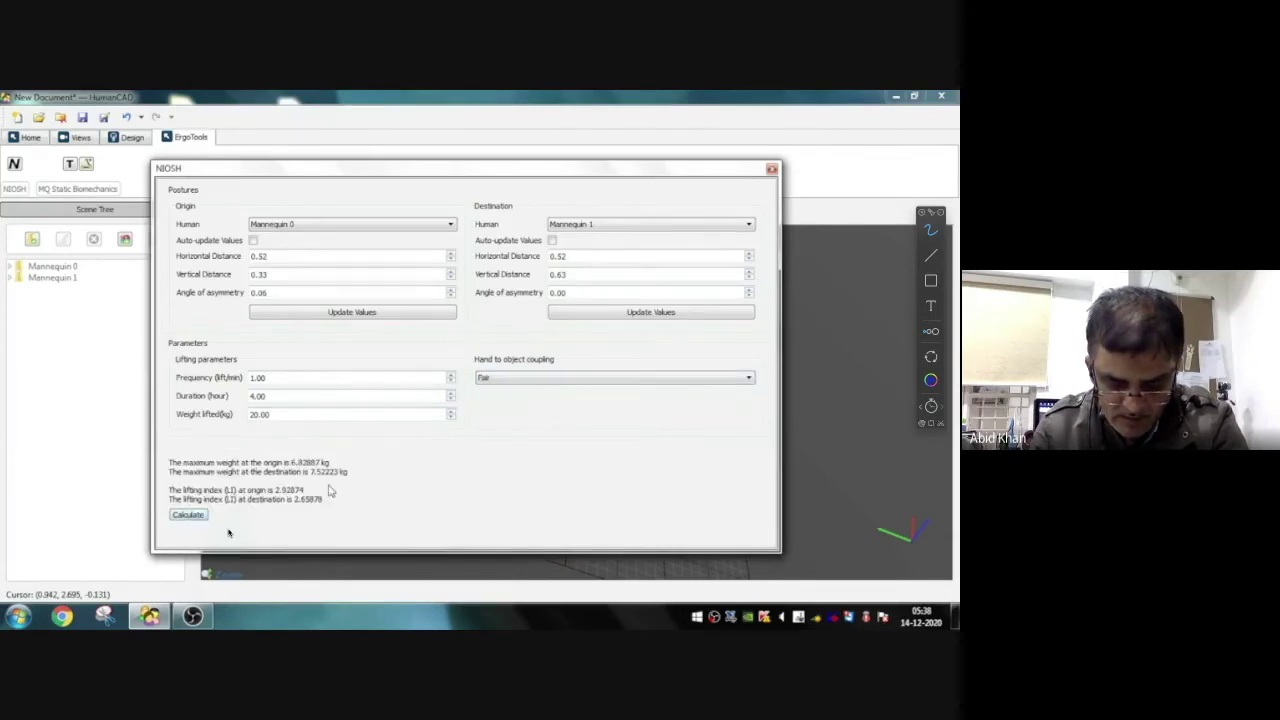
{"action": "mouse_move", "coordinate": [340, 432]}
{"action": "left_mouse_down"}
{"action": "mouse_move", "coordinate": [285, 442]}
{"action": "mouse_move", "coordinate": [270, 530]}
{"action": "mouse_move", "coordinate": [366, 460]}
{"action": "mouse_move", "coordinate": [330, 430]}
{"action": "left_mouse_up"}
{"action": "left_click_drag", "start_coordinate": [325, 488], "coordinate": [336, 520]}
{"action": "left_click_drag", "start_coordinate": [351, 448], "coordinate": [360, 481]}
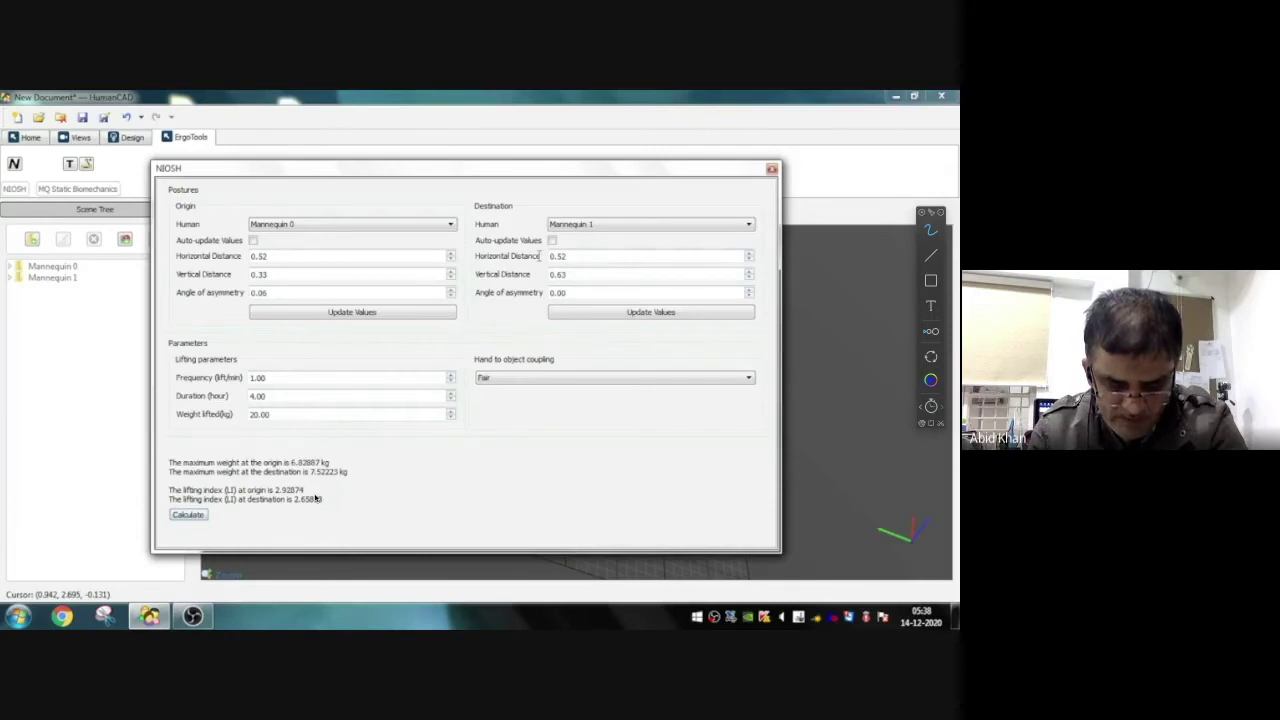
Set the destination vertical distance to 0.80 and recalculate the NIOSH results
{"action": "left_click_drag", "start_coordinate": [573, 275], "coordinate": [560, 280]}
{"action": "type", "text": "80"}
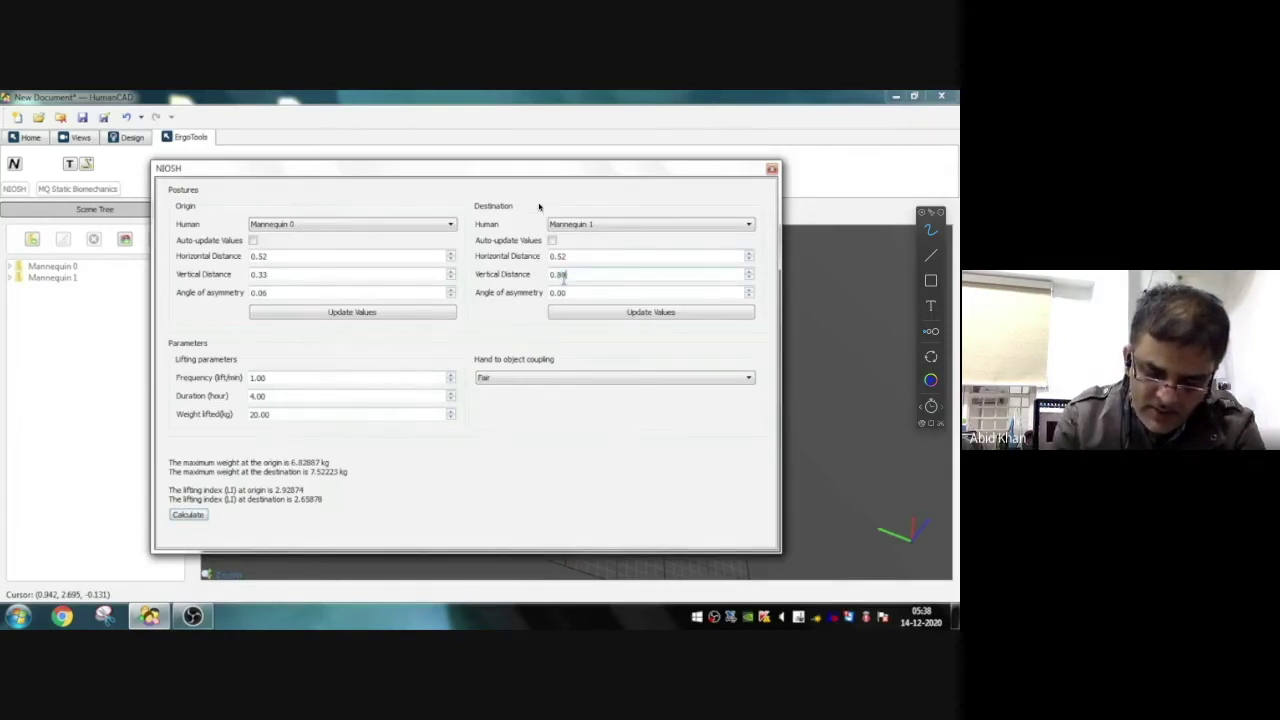
{"action": "left_click", "coordinate": [188, 515]}
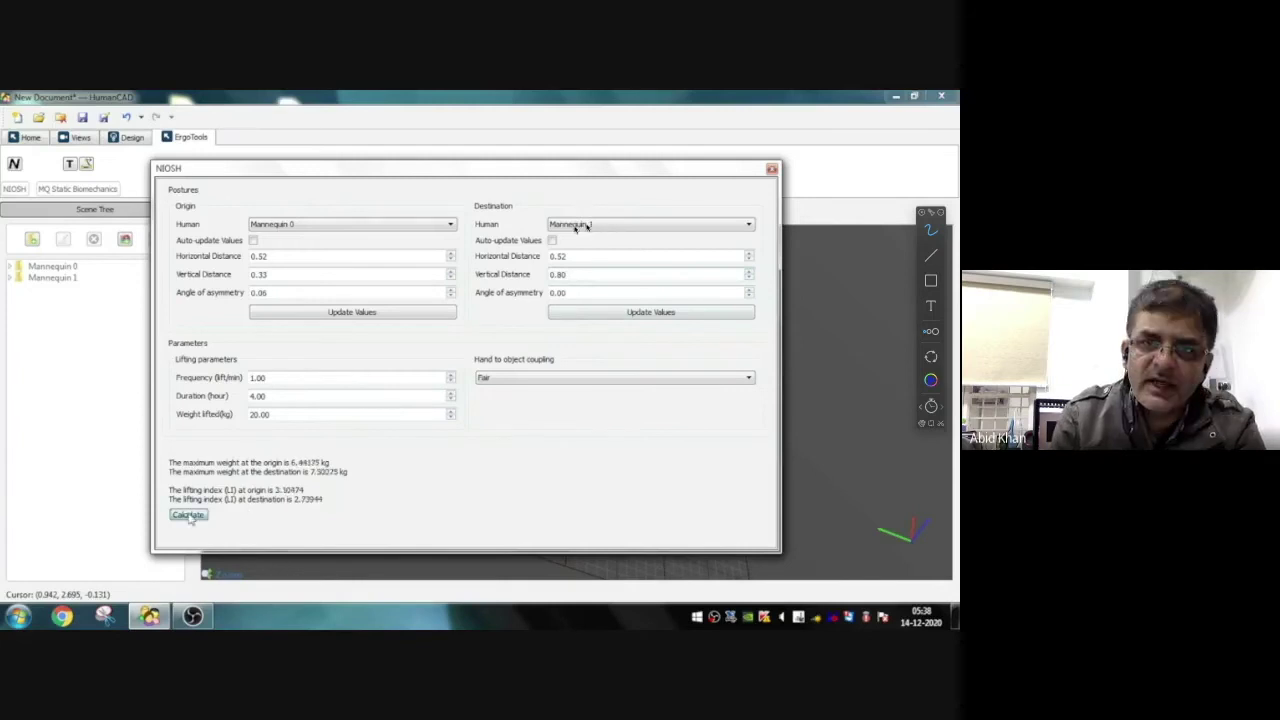
Set the horizontal distance to 0.20 for both the origin and the destination, and recalculate the NIOSH results
{"action": "mouse_move", "coordinate": [595, 203]}
{"action": "left_mouse_down"}
{"action": "mouse_move", "coordinate": [491, 157]}
{"action": "mouse_move", "coordinate": [351, 211]}
{"action": "mouse_move", "coordinate": [370, 215]}
{"action": "left_mouse_up"}
{"action": "left_click_drag", "start_coordinate": [258, 257], "coordinate": [272, 257]}
{"action": "left_click_drag", "start_coordinate": [632, 199], "coordinate": [565, 213]}
{"action": "type", "text": "20"}
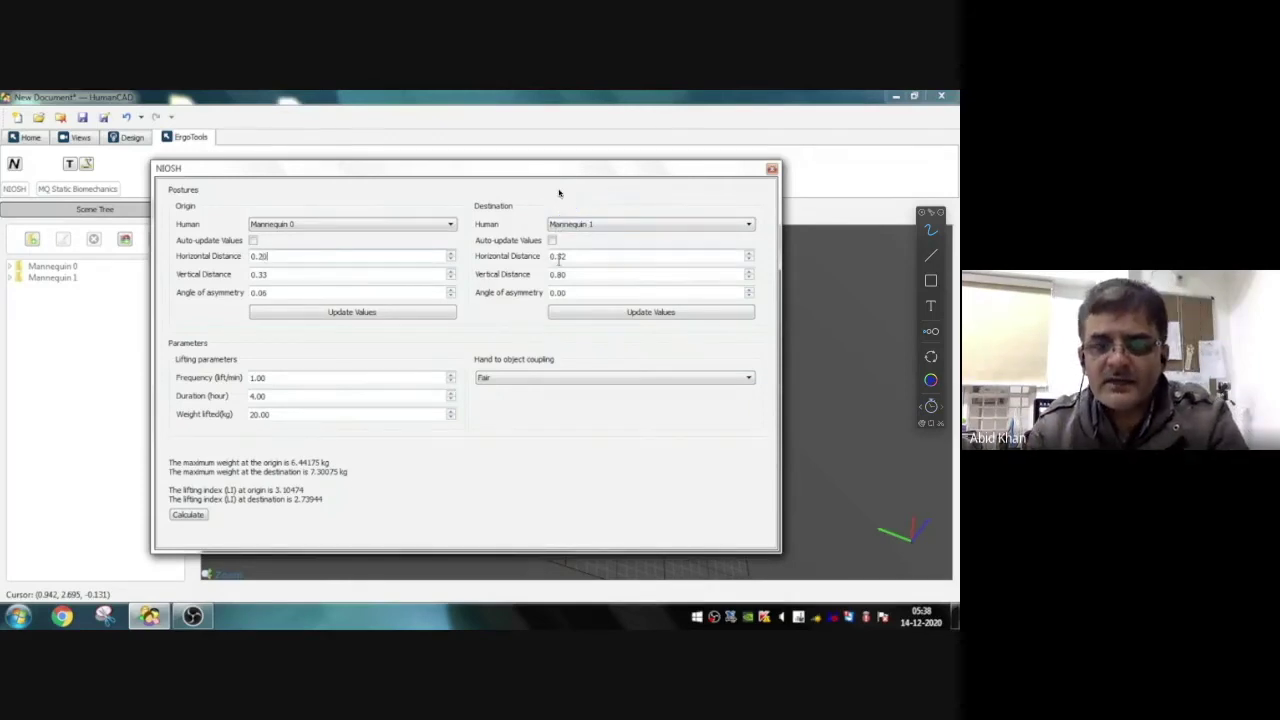
{"action": "left_click_drag", "start_coordinate": [557, 256], "coordinate": [601, 255]}
{"action": "type", "text": "20"}
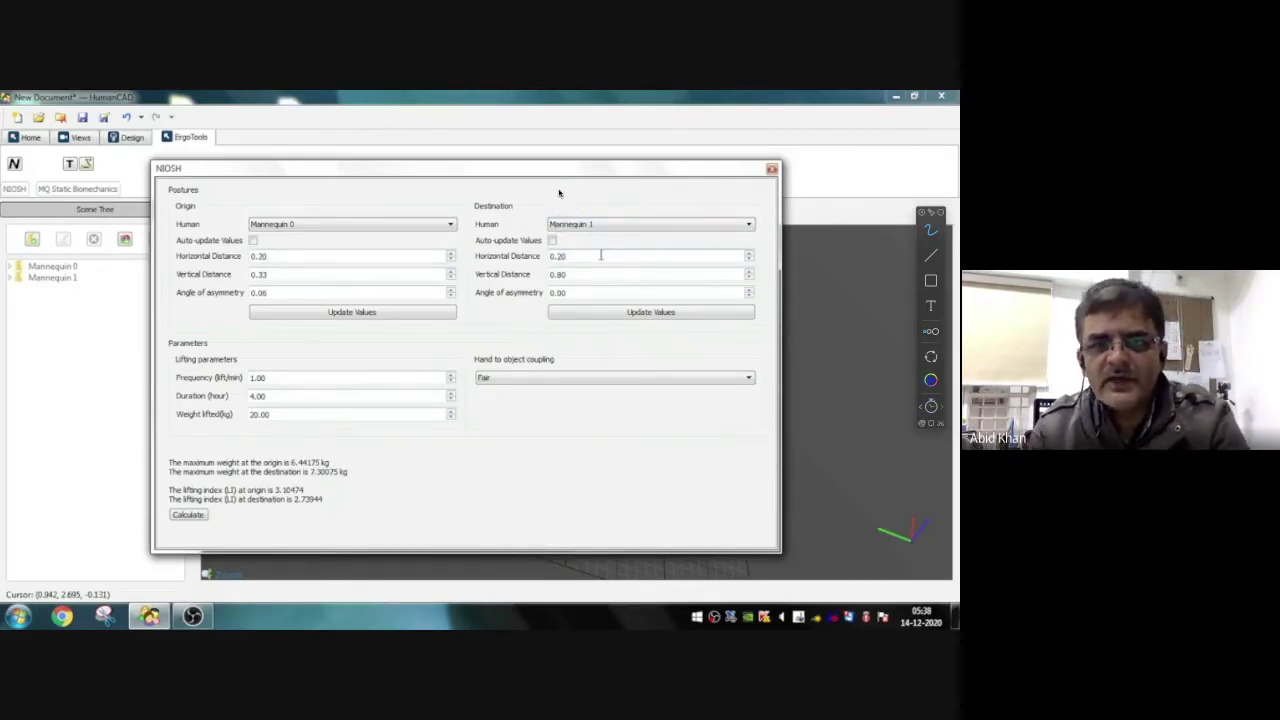
{"action": "left_click", "coordinate": [189, 515]}
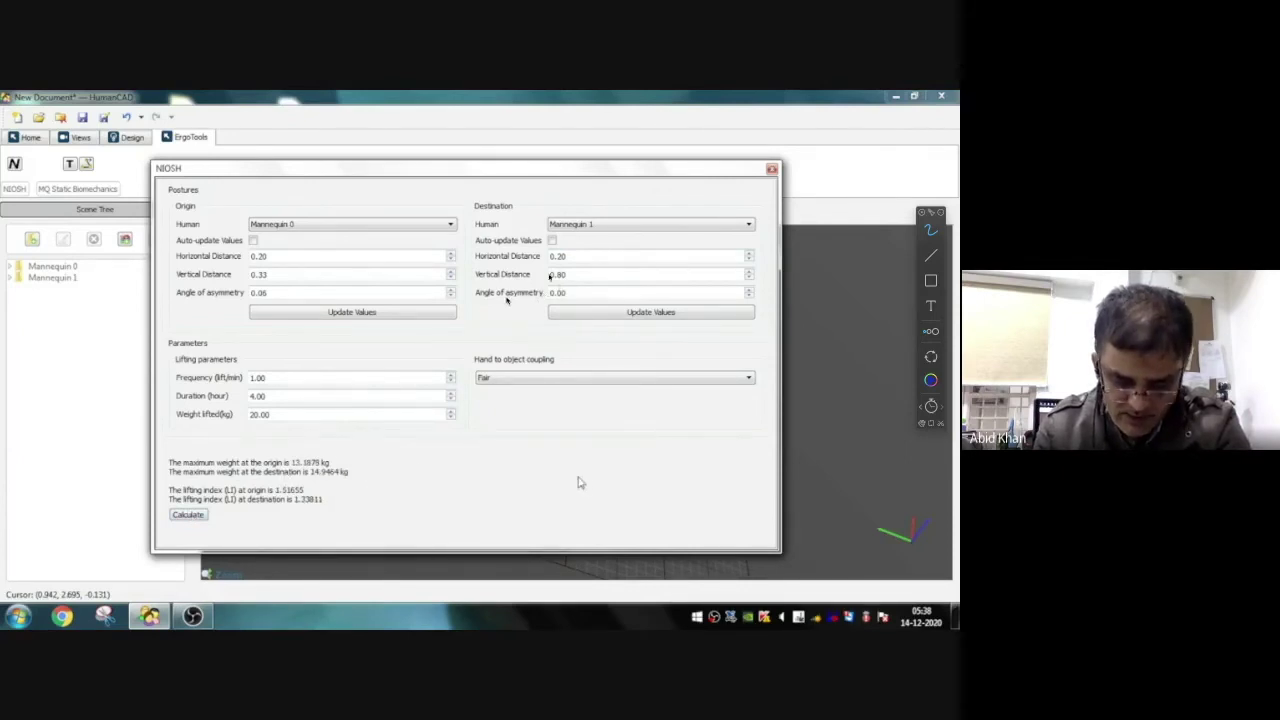
Mark the recalculated weights and lifting indices with freehand strokes, and close the NIOSH evaluation
{"action": "mouse_move", "coordinate": [322, 434]}
{"action": "left_mouse_down"}
{"action": "mouse_move", "coordinate": [286, 452]}
{"action": "mouse_move", "coordinate": [356, 482]}
{"action": "mouse_move", "coordinate": [366, 456]}
{"action": "mouse_move", "coordinate": [396, 509]}
{"action": "left_mouse_up"}
{"action": "mouse_move", "coordinate": [398, 443]}
{"action": "left_mouse_down"}
{"action": "mouse_move", "coordinate": [370, 494]}
{"action": "mouse_move", "coordinate": [413, 460]}
{"action": "left_mouse_up"}
{"action": "left_click", "coordinate": [771, 171]}
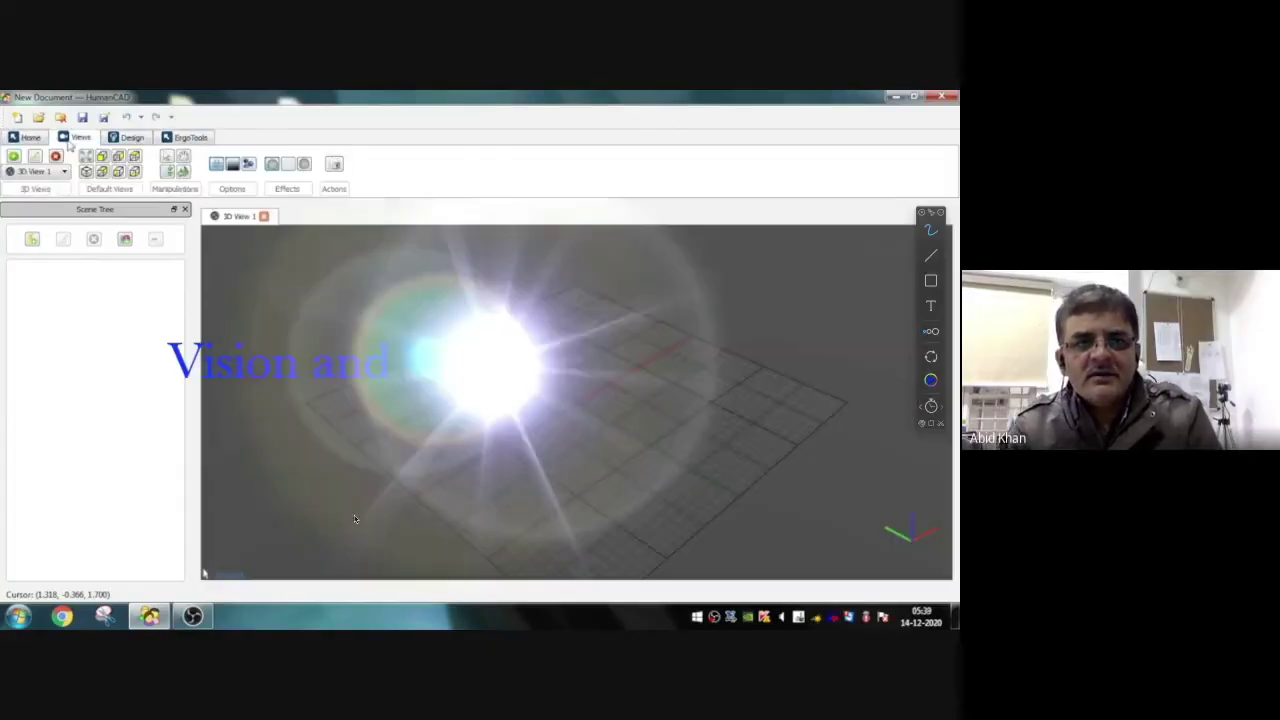
Create a standard male mannequin from the India database in a one-knee kneeling posture
{"action": "left_click", "coordinate": [24, 134]}
{"action": "left_click", "coordinate": [80, 134]}
{"action": "left_click", "coordinate": [127, 136]}
{"action": "left_click", "coordinate": [9, 156]}
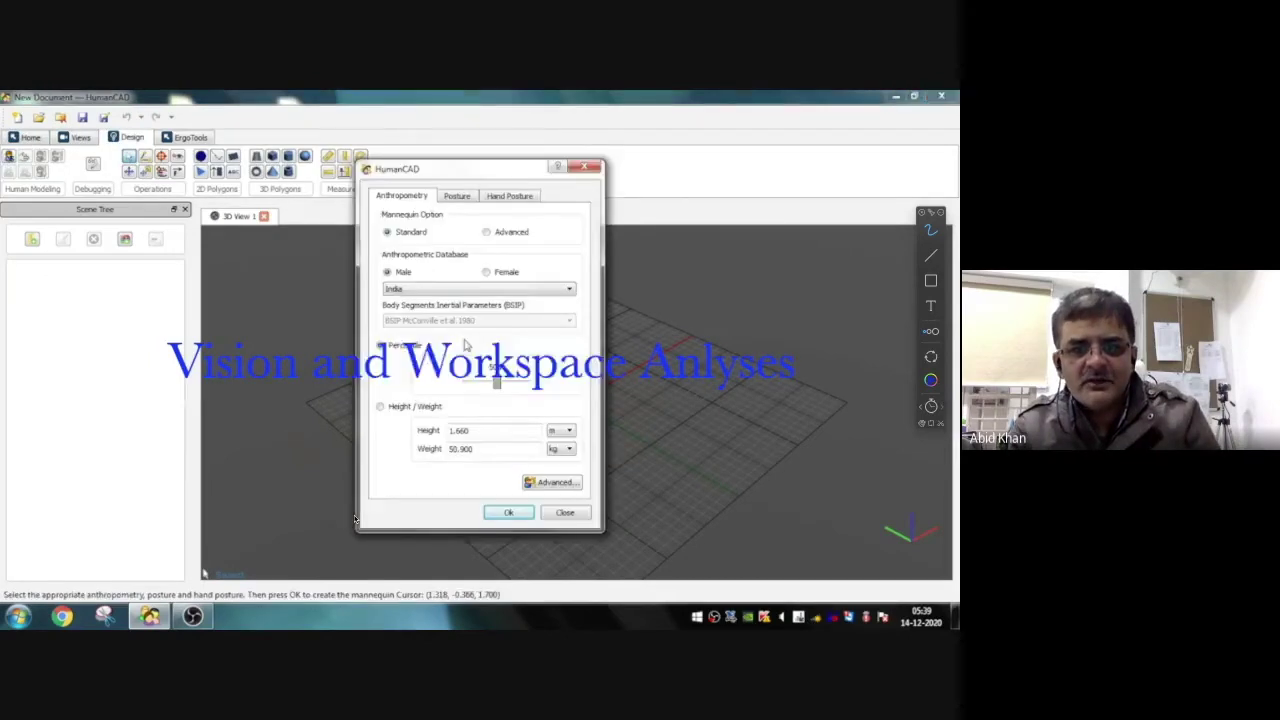
{"action": "left_click", "coordinate": [458, 196]}
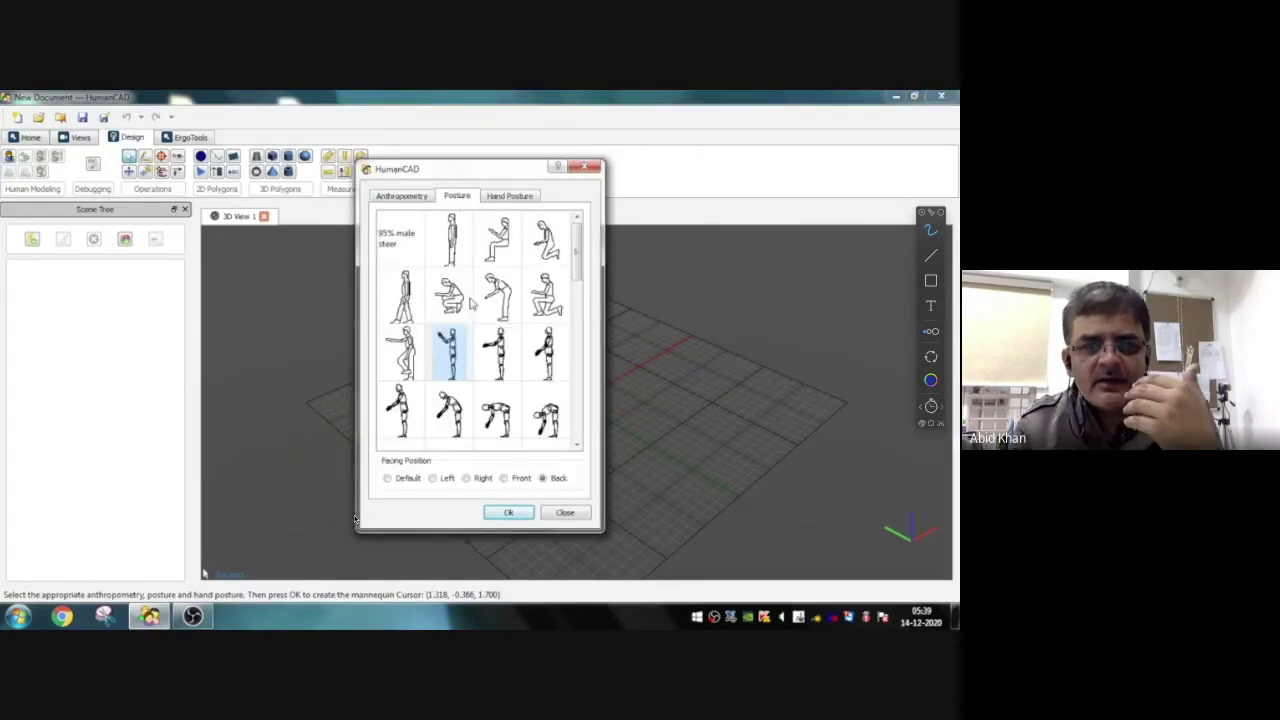
{"action": "left_click", "coordinate": [508, 512]}
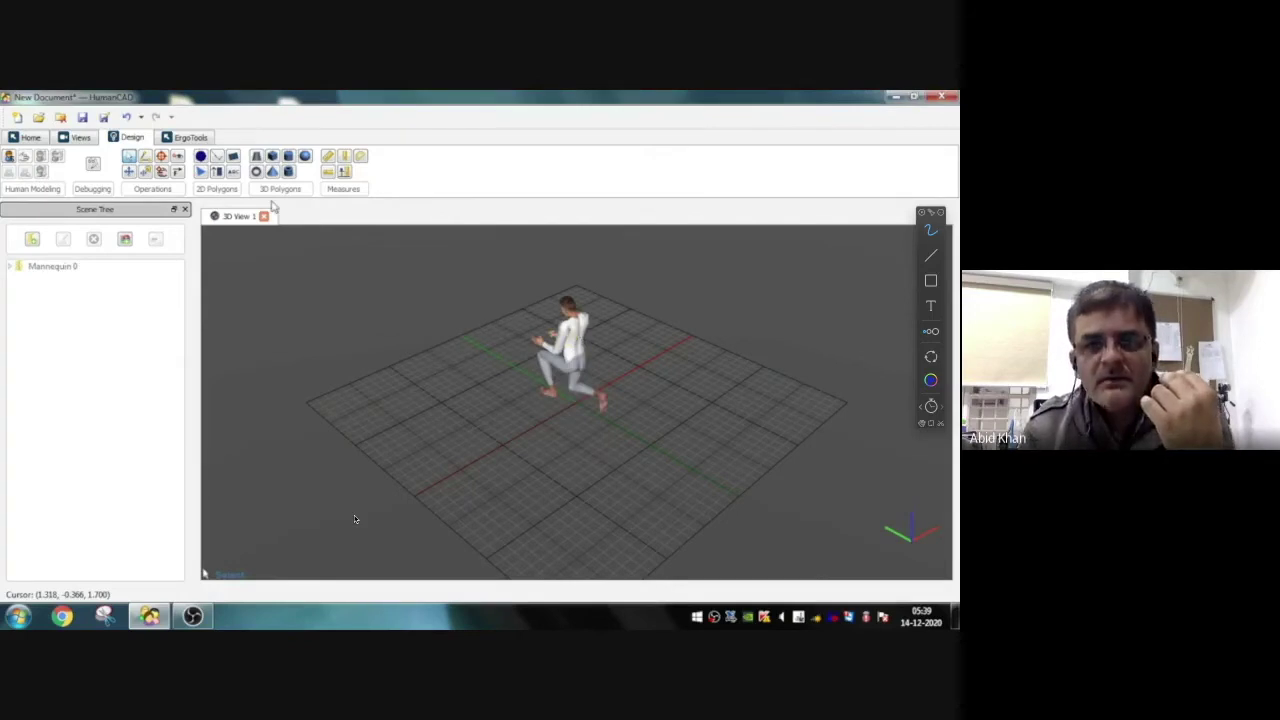
Create a thin cylinder in front of the kneeling mannequin with a height of about 1.18
{"action": "left_click", "coordinate": [288, 157]}
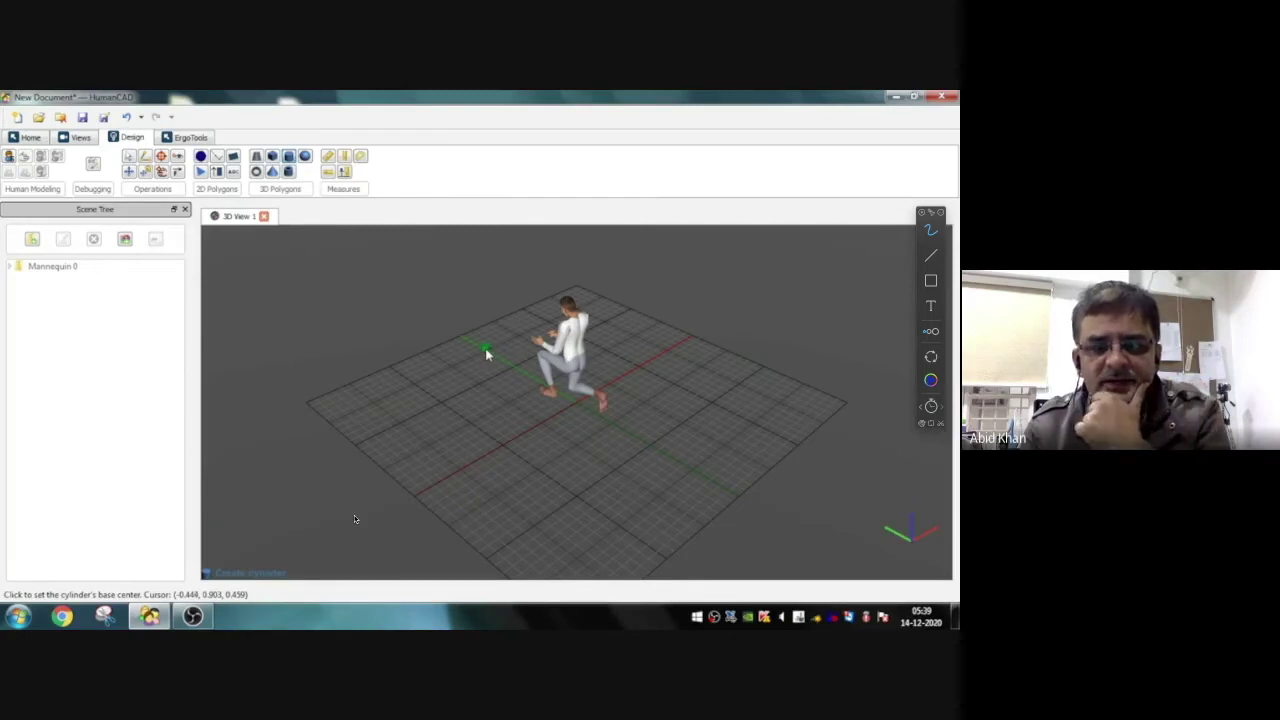
{"action": "left_click", "coordinate": [487, 354]}
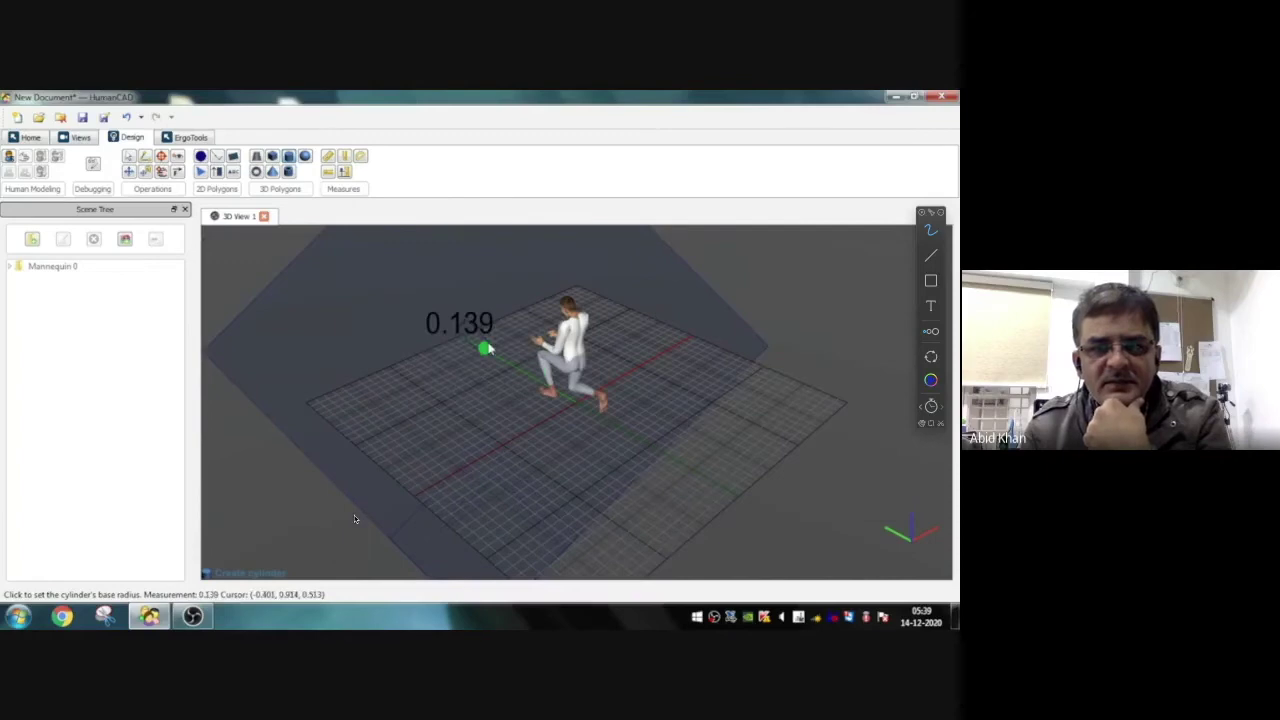
{"action": "left_click", "coordinate": [488, 348]}
{"action": "middle_click_drag", "start_coordinate": [490, 349], "coordinate": [464, 346]}
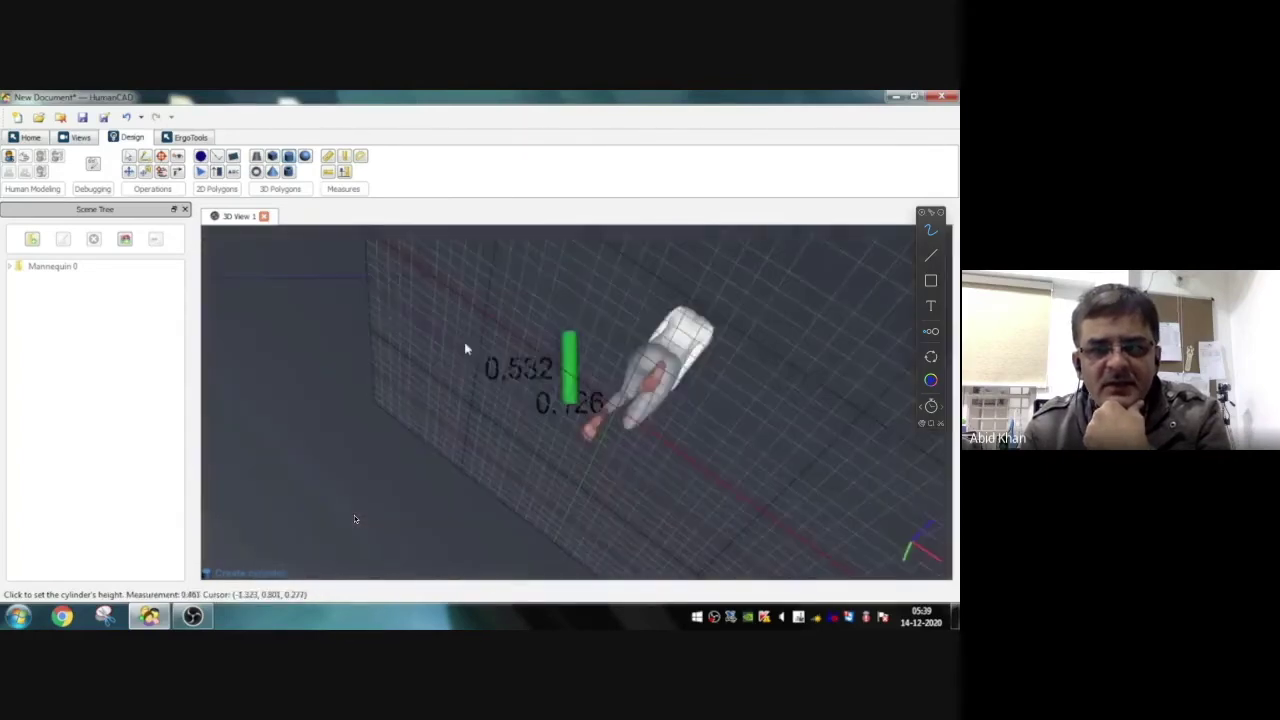
{"action": "left_click", "coordinate": [513, 255]}
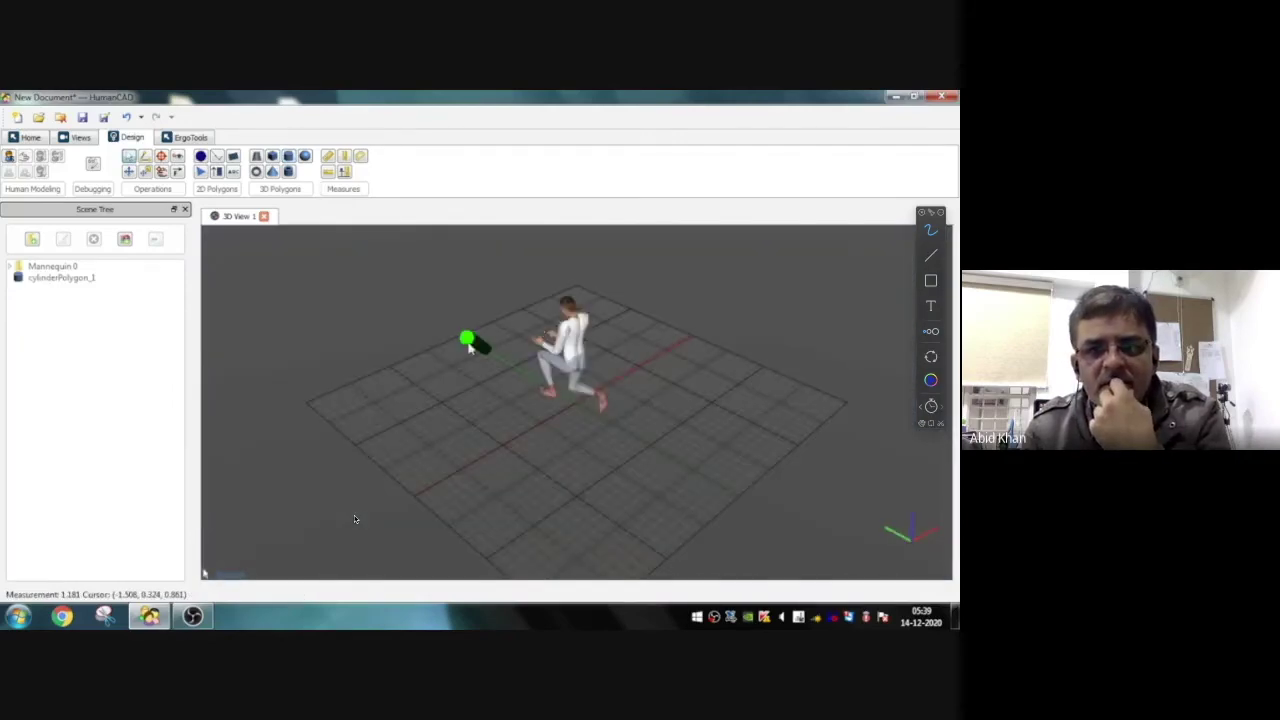
Rotate the cylinder until it stands upright in front of the kneeling mannequin, and deselect it
{"action": "left_click", "coordinate": [471, 344]}
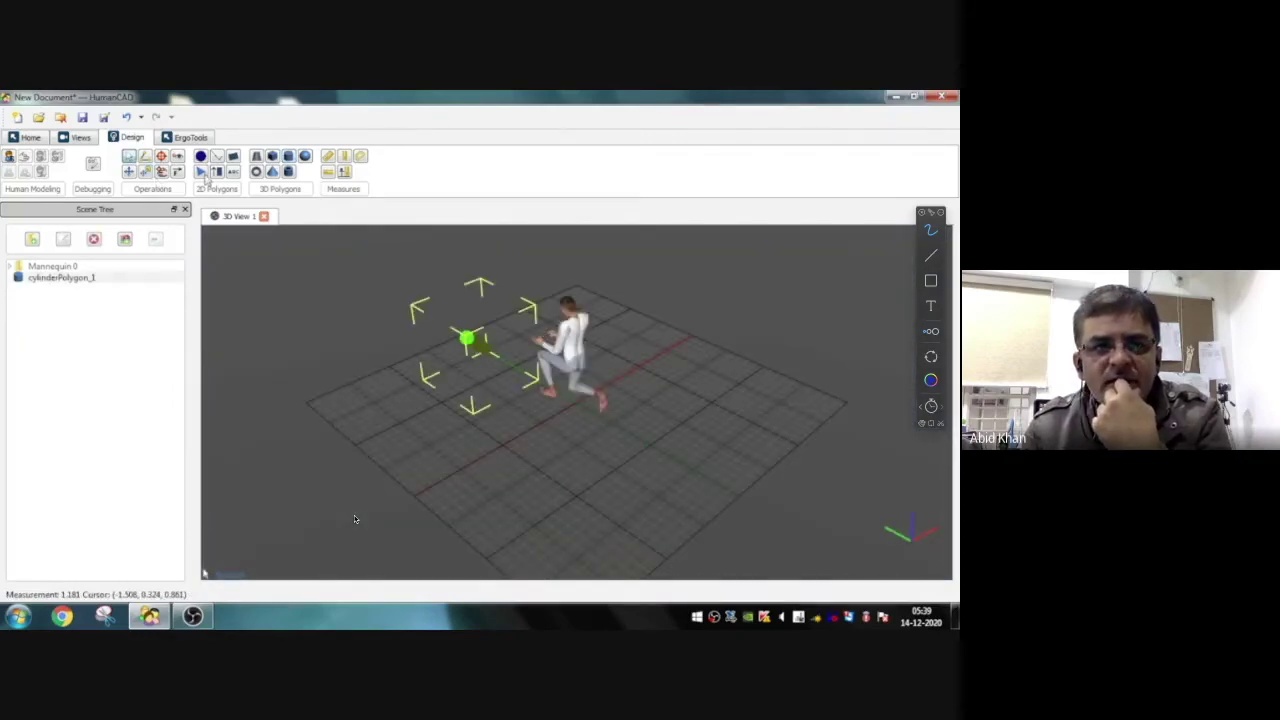
{"action": "left_click", "coordinate": [84, 139]}
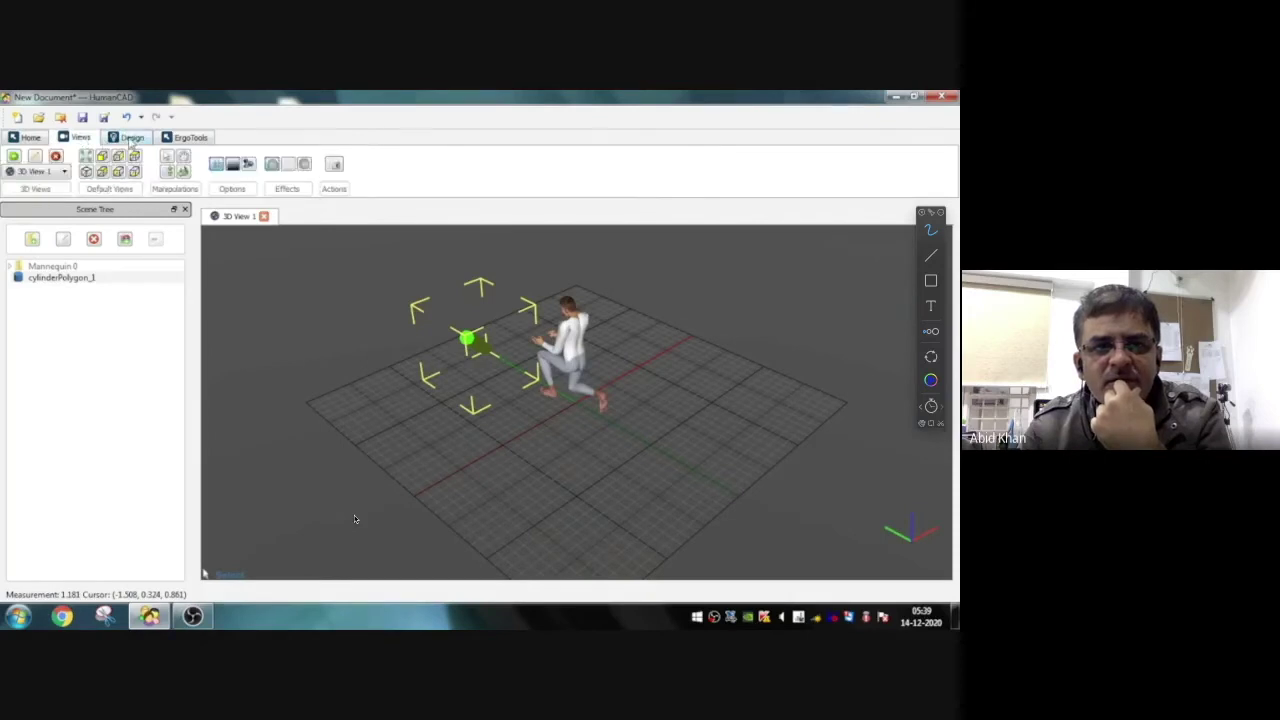
{"action": "left_click", "coordinate": [132, 138]}
{"action": "left_click", "coordinate": [161, 157]}
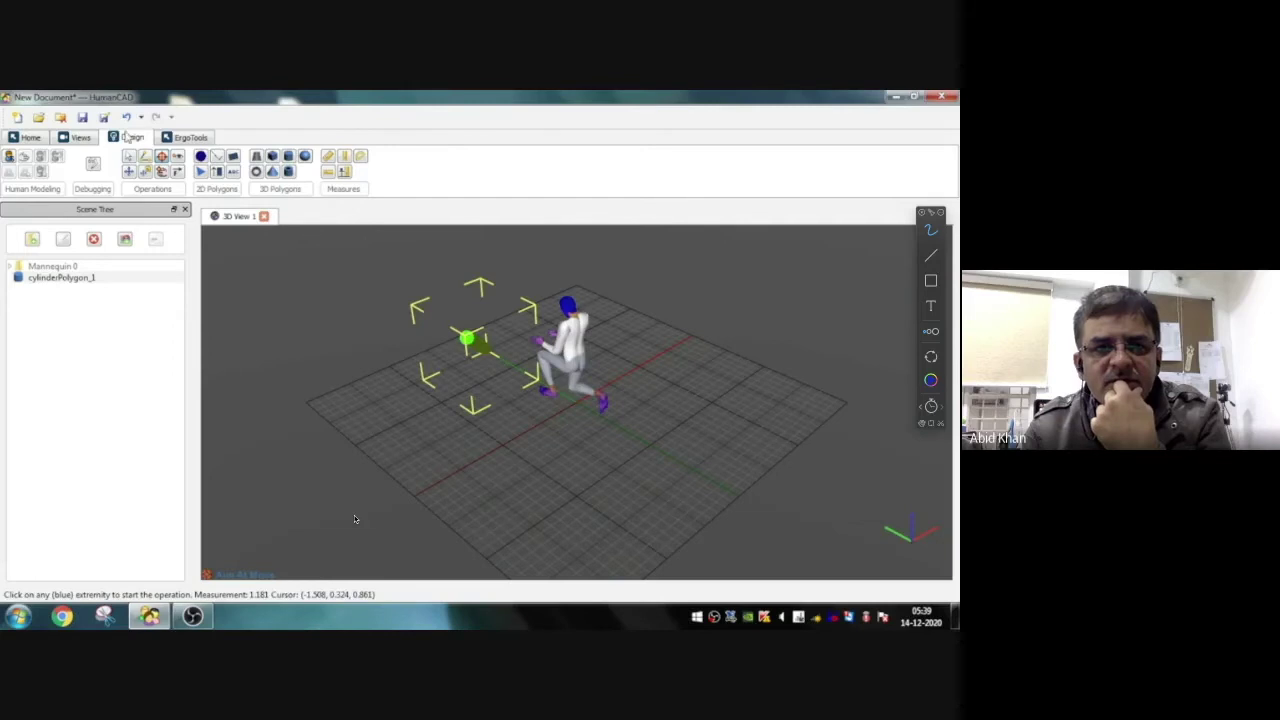
{"action": "left_click", "coordinate": [148, 160]}
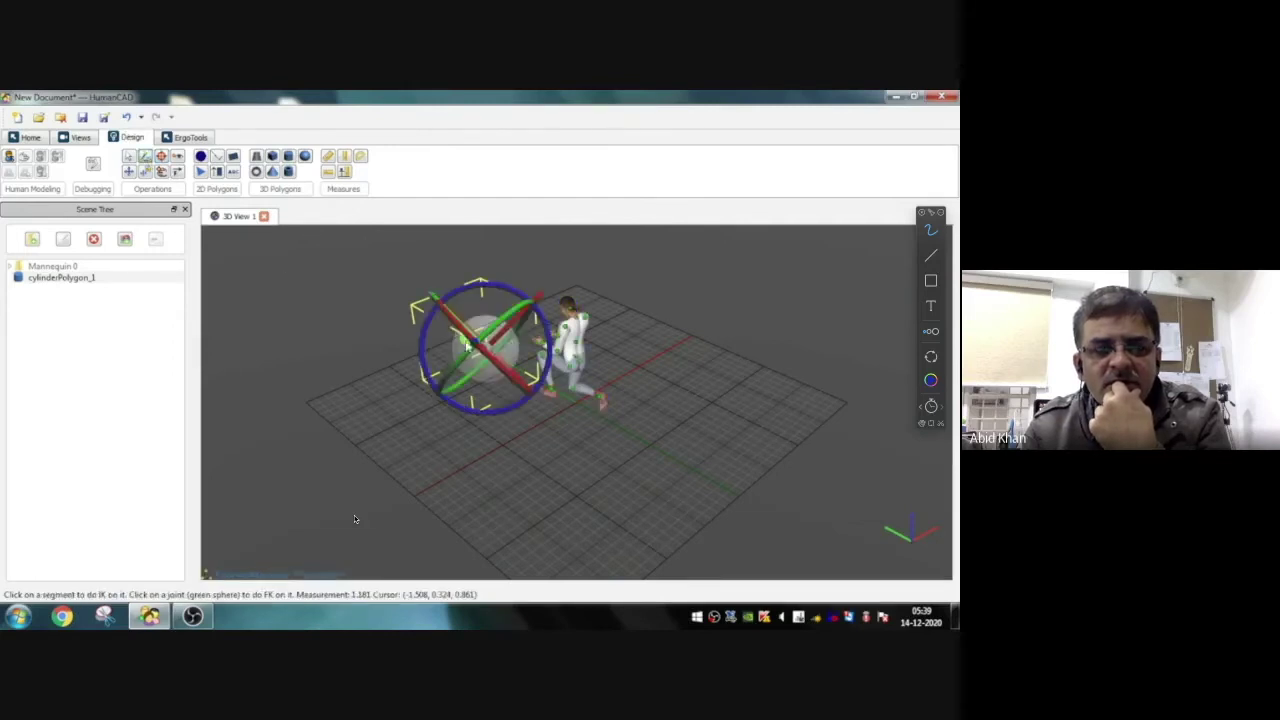
{"action": "left_click_drag", "start_coordinate": [455, 362], "coordinate": [462, 344]}
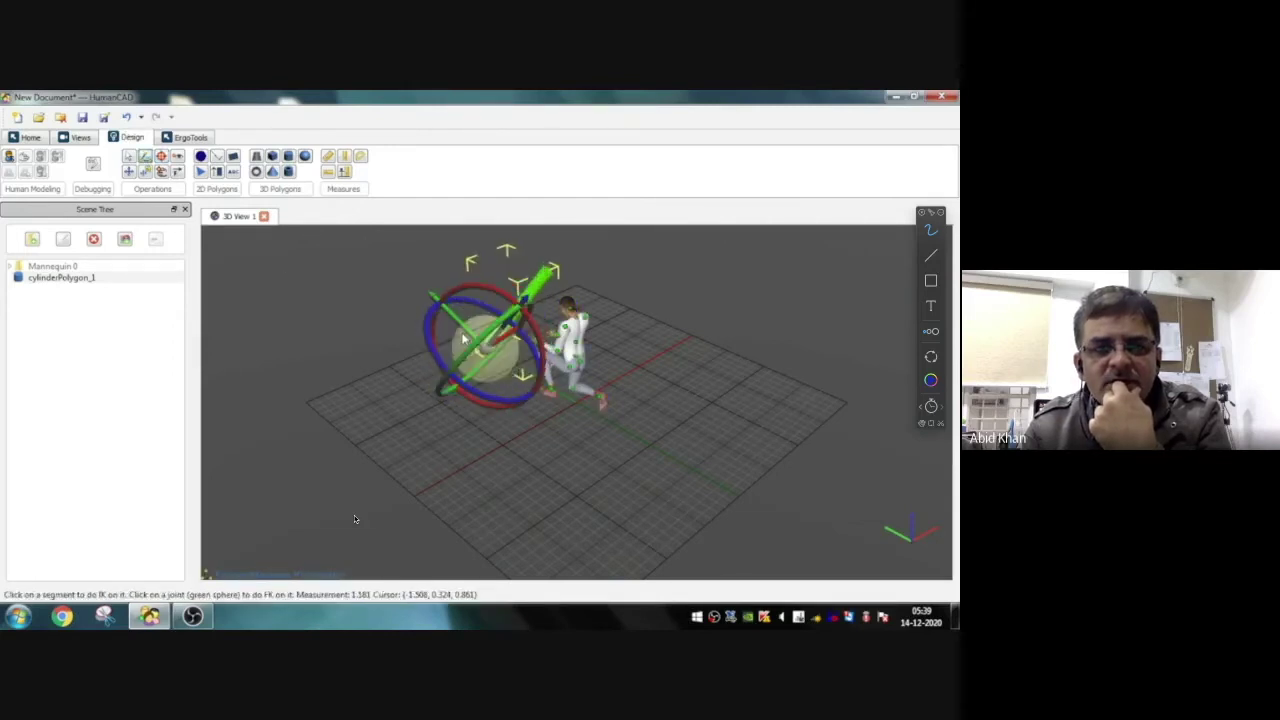
{"action": "mouse_move", "coordinate": [536, 332]}
{"action": "left_mouse_down"}
{"action": "mouse_move", "coordinate": [512, 312]}
{"action": "mouse_move", "coordinate": [517, 337]}
{"action": "mouse_move", "coordinate": [516, 298]}
{"action": "mouse_move", "coordinate": [516, 339]}
{"action": "left_mouse_up"}
{"action": "left_click", "coordinate": [655, 383]}
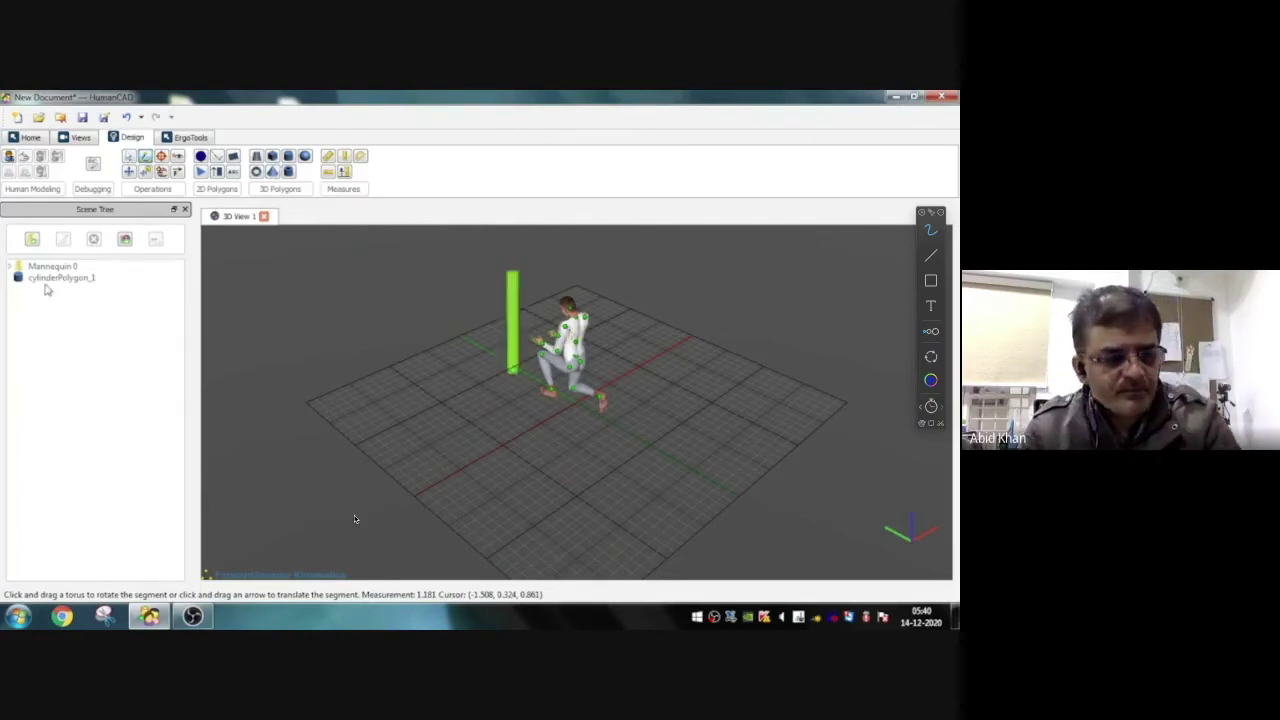
Expand Mannequin 0 in the scene tree and show its left hand reach volume
{"action": "left_click", "coordinate": [47, 268]}
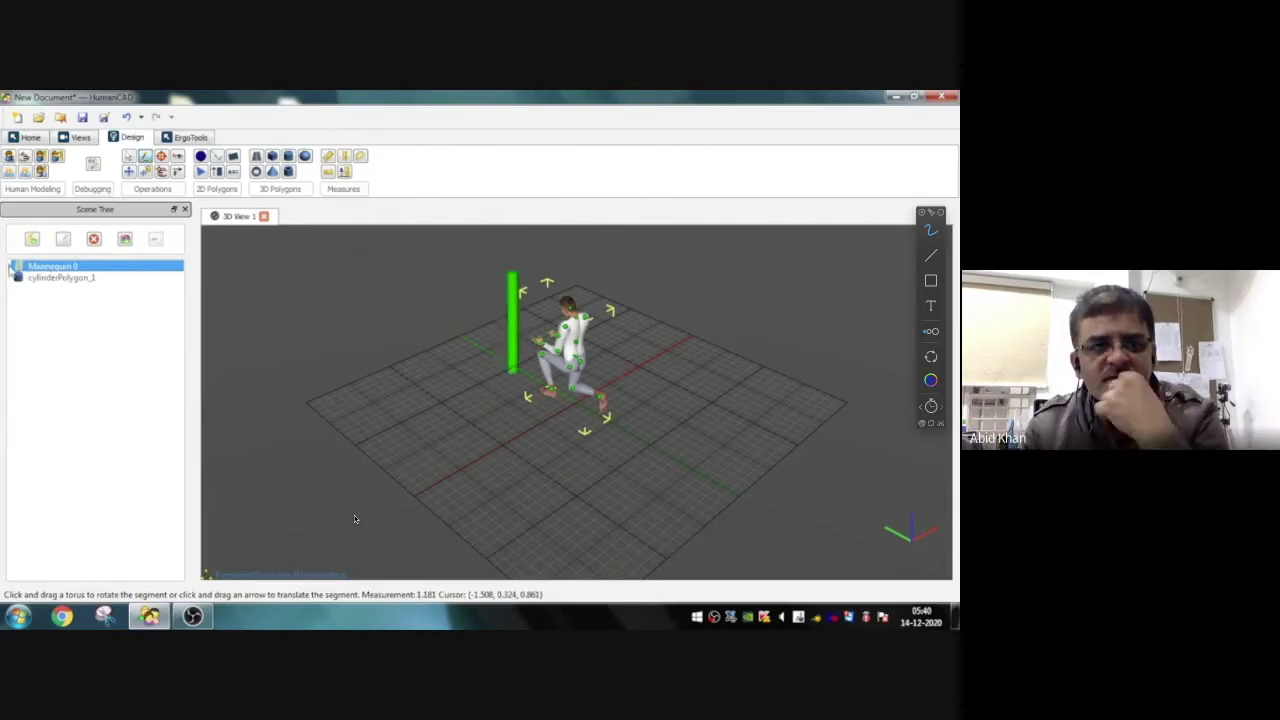
{"action": "left_click", "coordinate": [12, 266]}
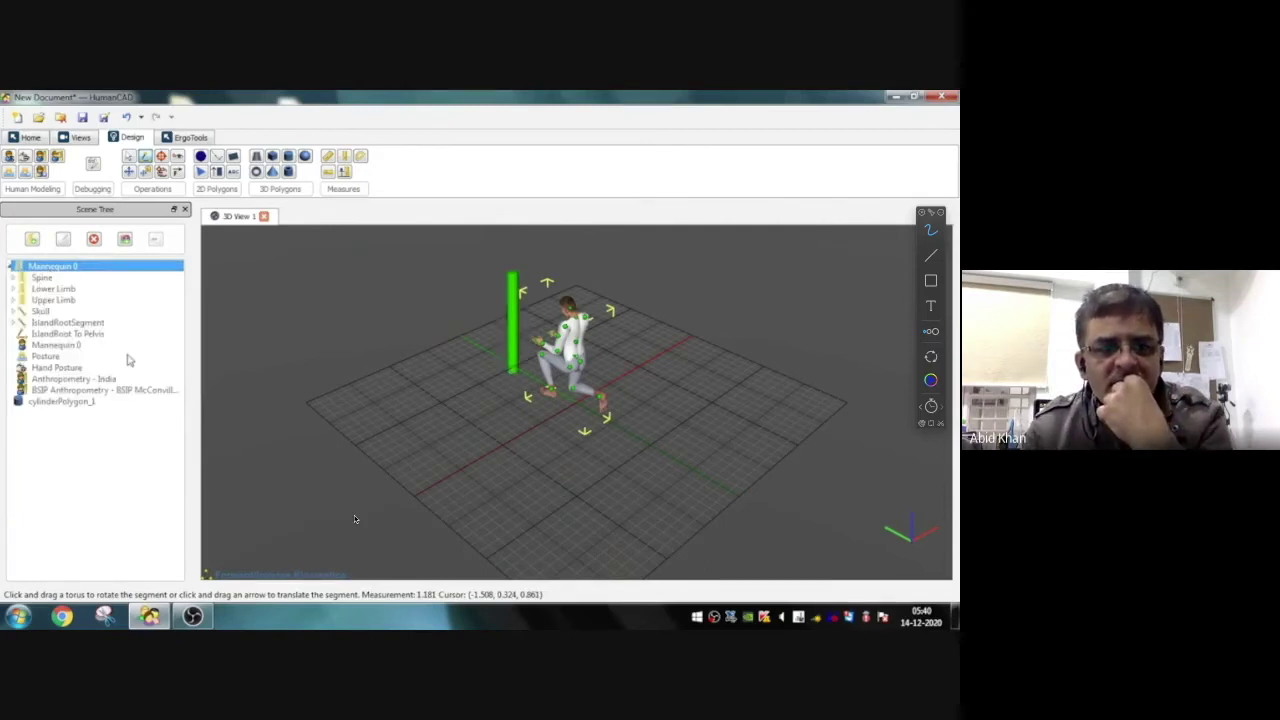
{"action": "left_click", "coordinate": [55, 345]}
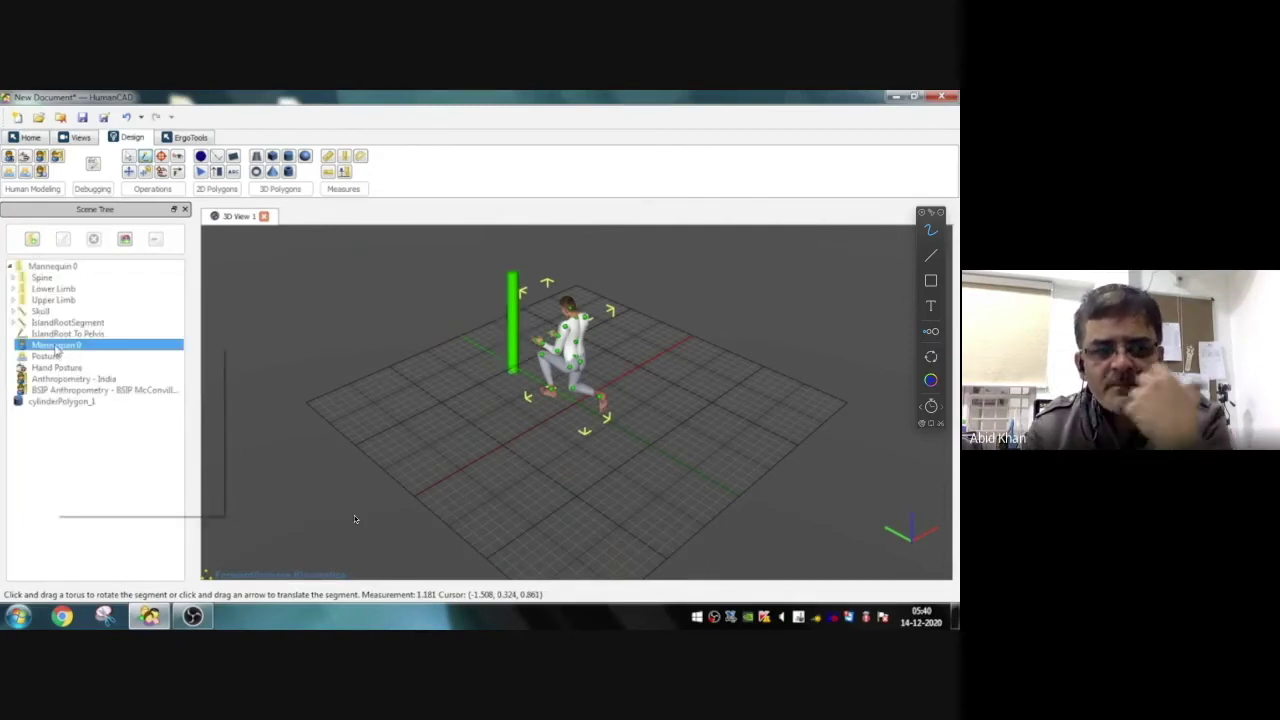
{"action": "right_click", "coordinate": [55, 345]}
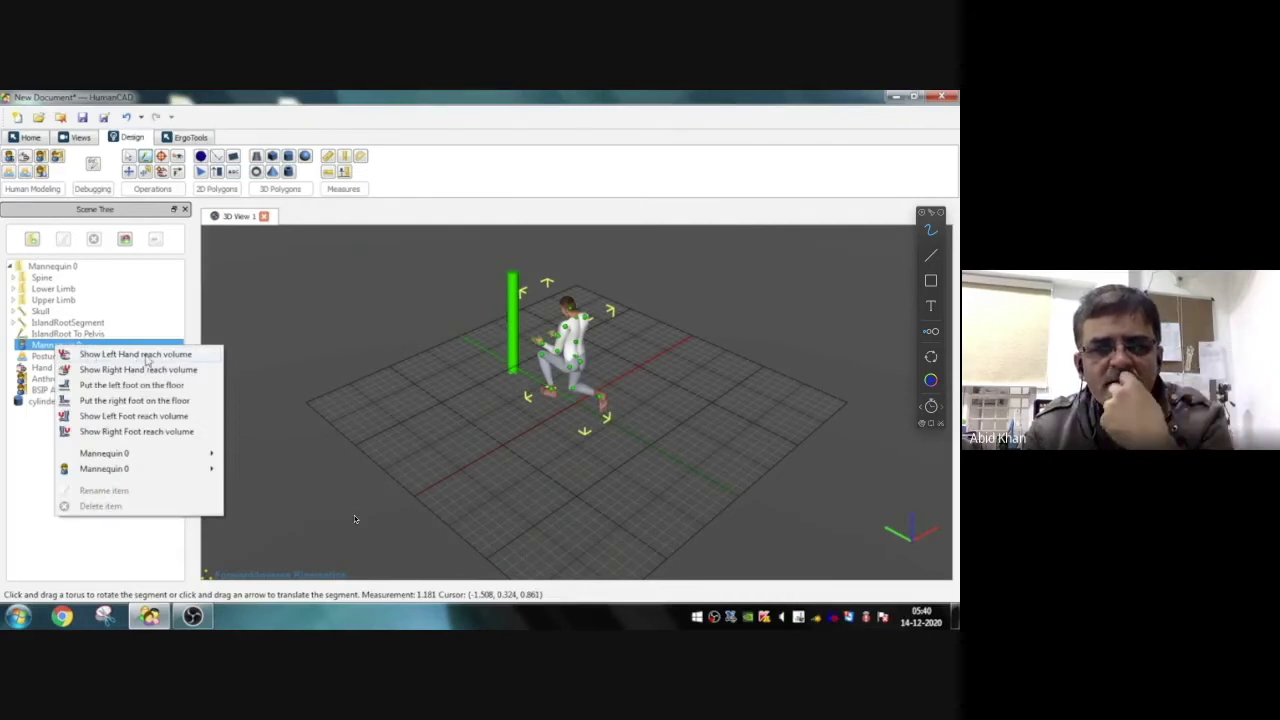
{"action": "left_click", "coordinate": [146, 356]}
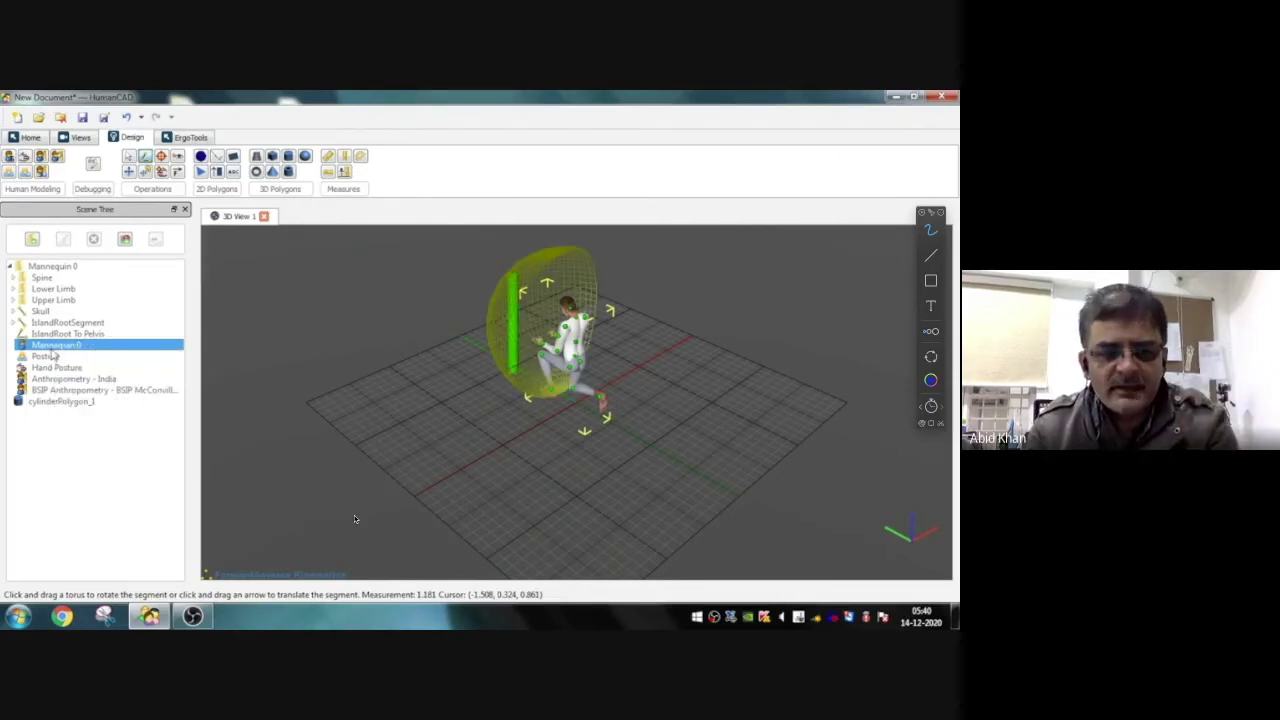
Show Mannequin 0's right hand reach volume, and hide the reach volumes of both hands again
{"action": "right_click", "coordinate": [55, 345]}
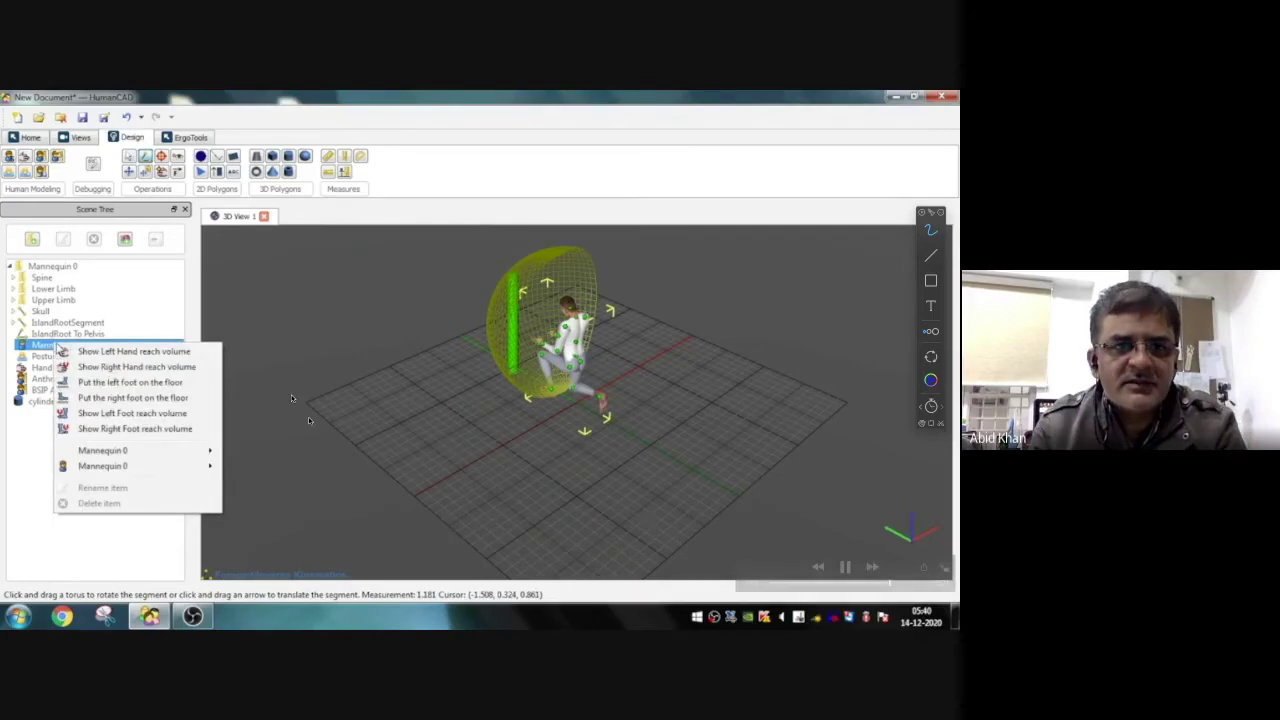
{"action": "left_click", "coordinate": [145, 366]}
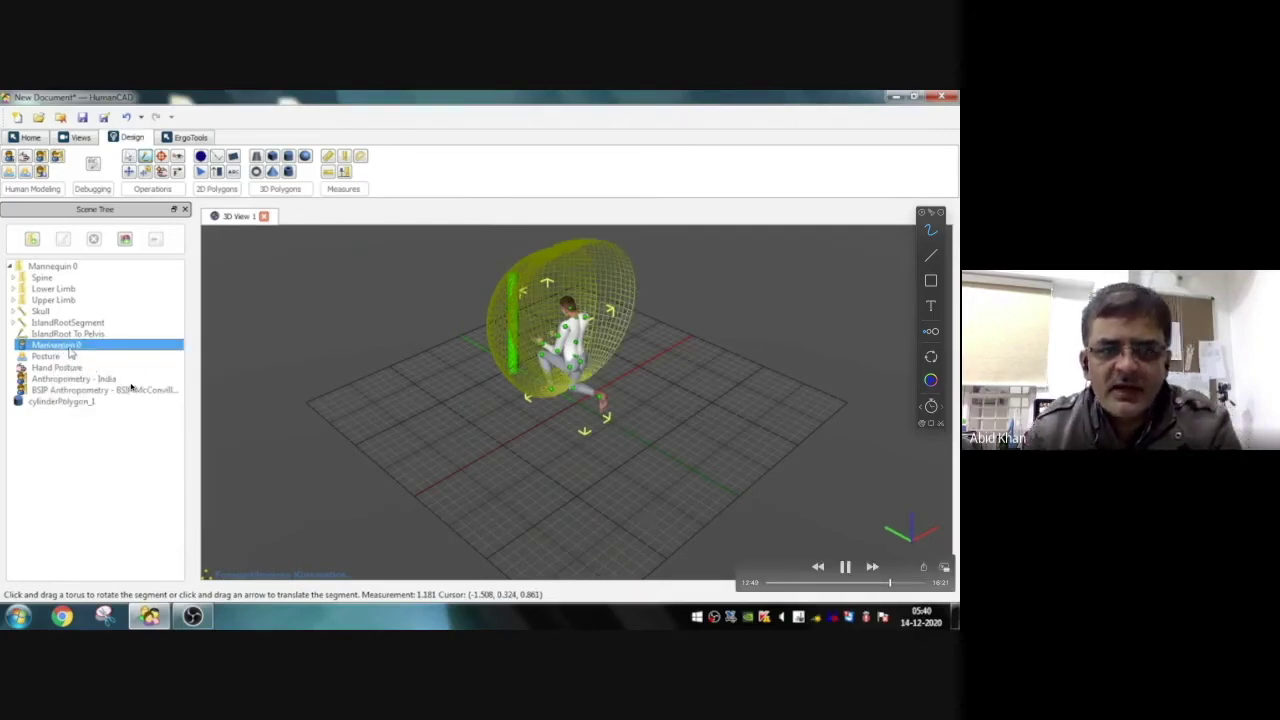
{"action": "right_click", "coordinate": [70, 347]}
{"action": "left_click", "coordinate": [103, 367]}
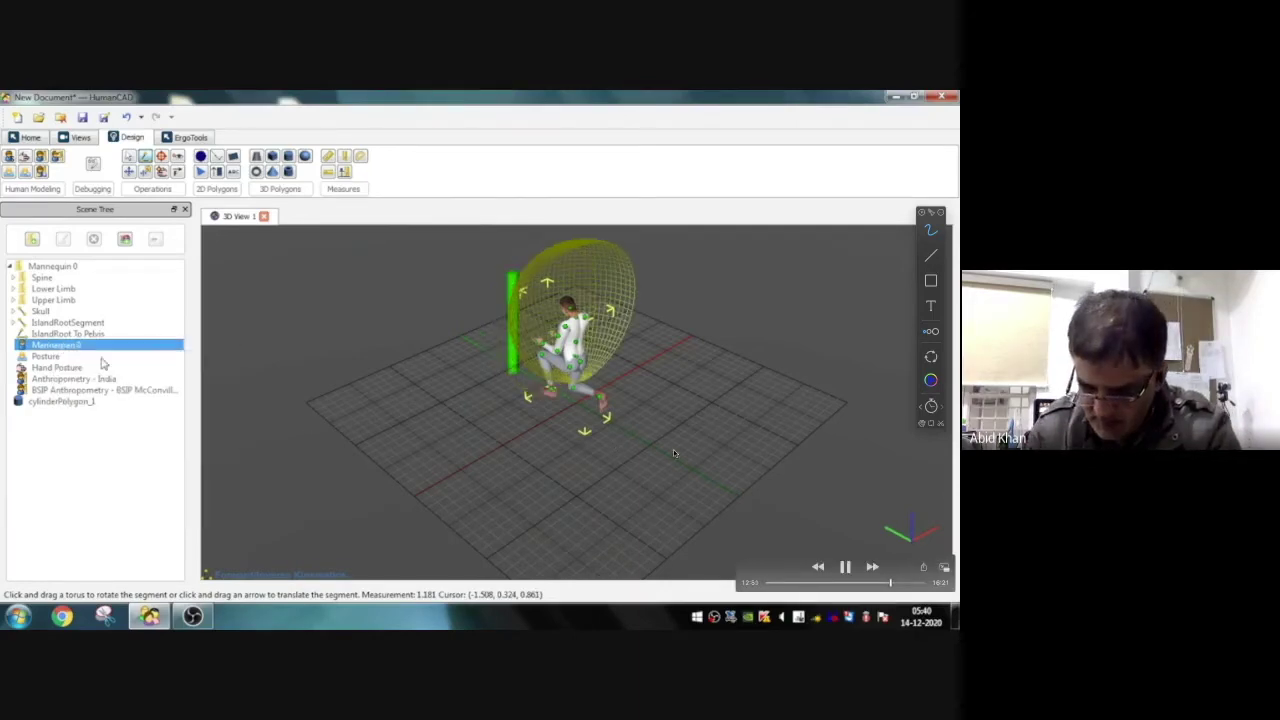
{"action": "right_click", "coordinate": [101, 358]}
{"action": "left_click", "coordinate": [113, 372]}
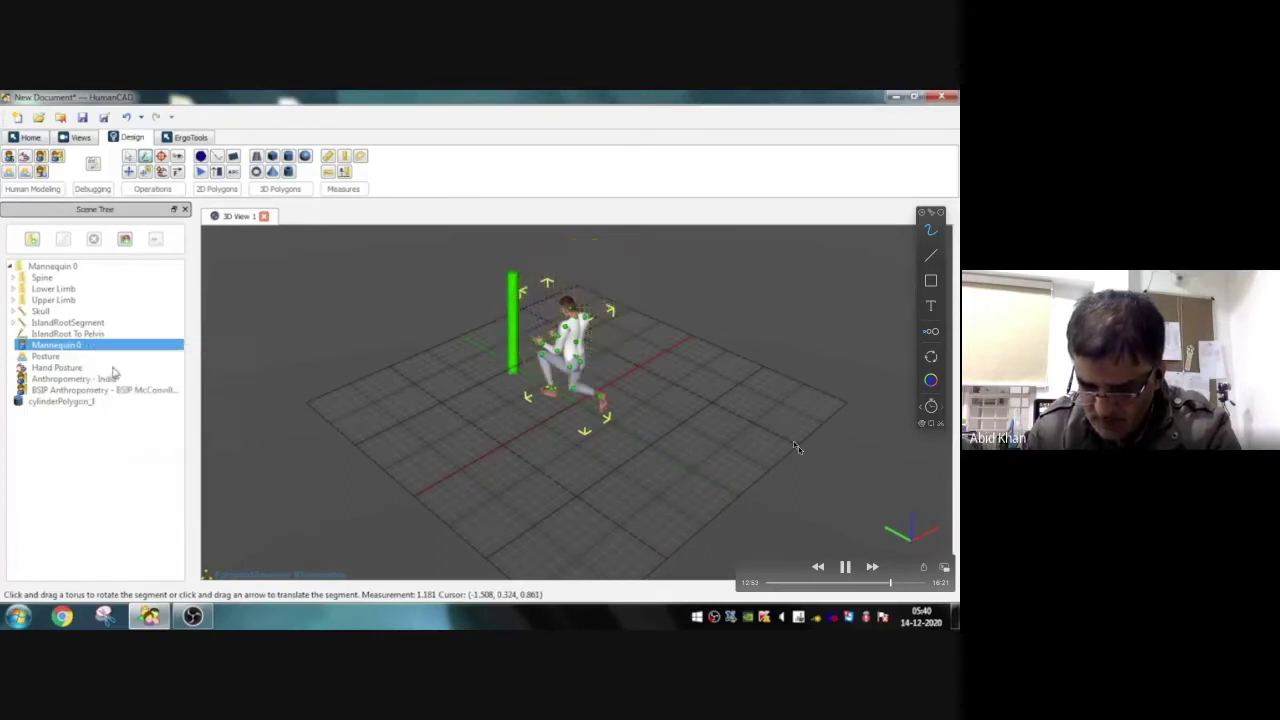
Review the hand and foot reach volume, floor placement and further display options available for Mannequin 0
{"action": "right_click", "coordinate": [64, 347]}
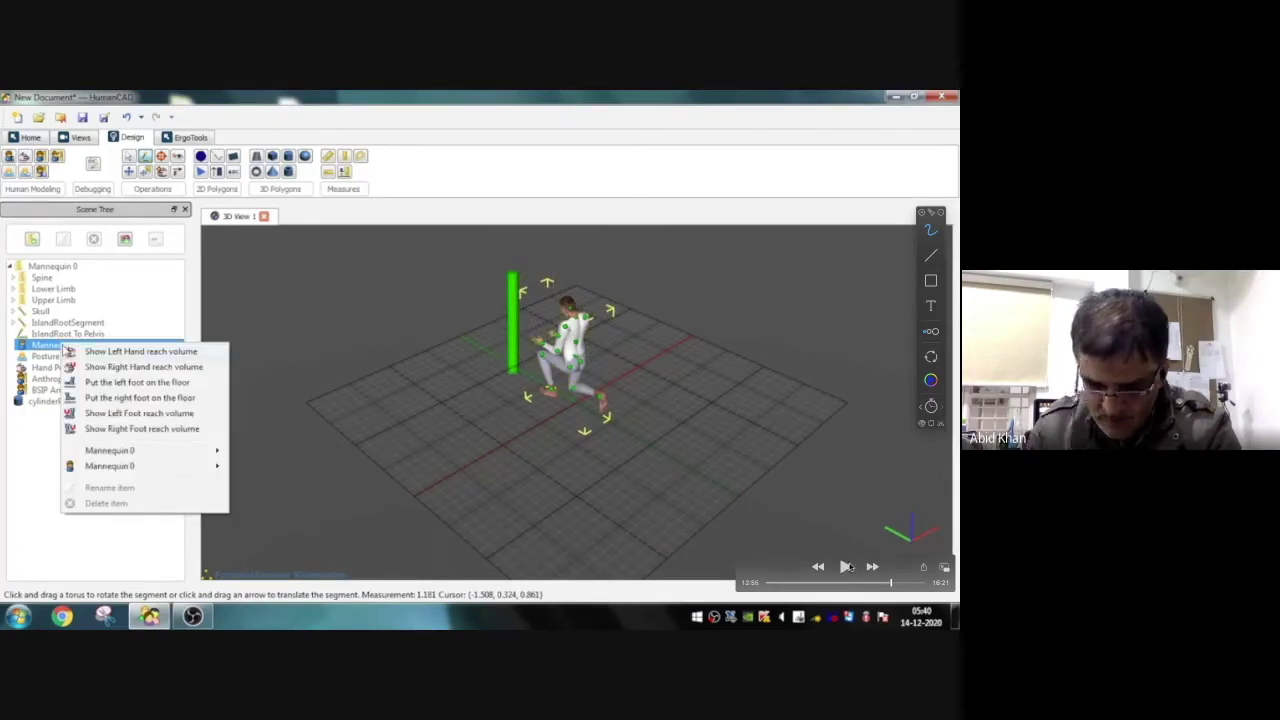
{"action": "mouse_move", "coordinate": [155, 268]}
{"action": "left_mouse_down"}
{"action": "mouse_move", "coordinate": [13, 317]}
{"action": "mouse_move", "coordinate": [157, 545]}
{"action": "mouse_move", "coordinate": [251, 430]}
{"action": "mouse_move", "coordinate": [130, 262]}
{"action": "left_mouse_up"}
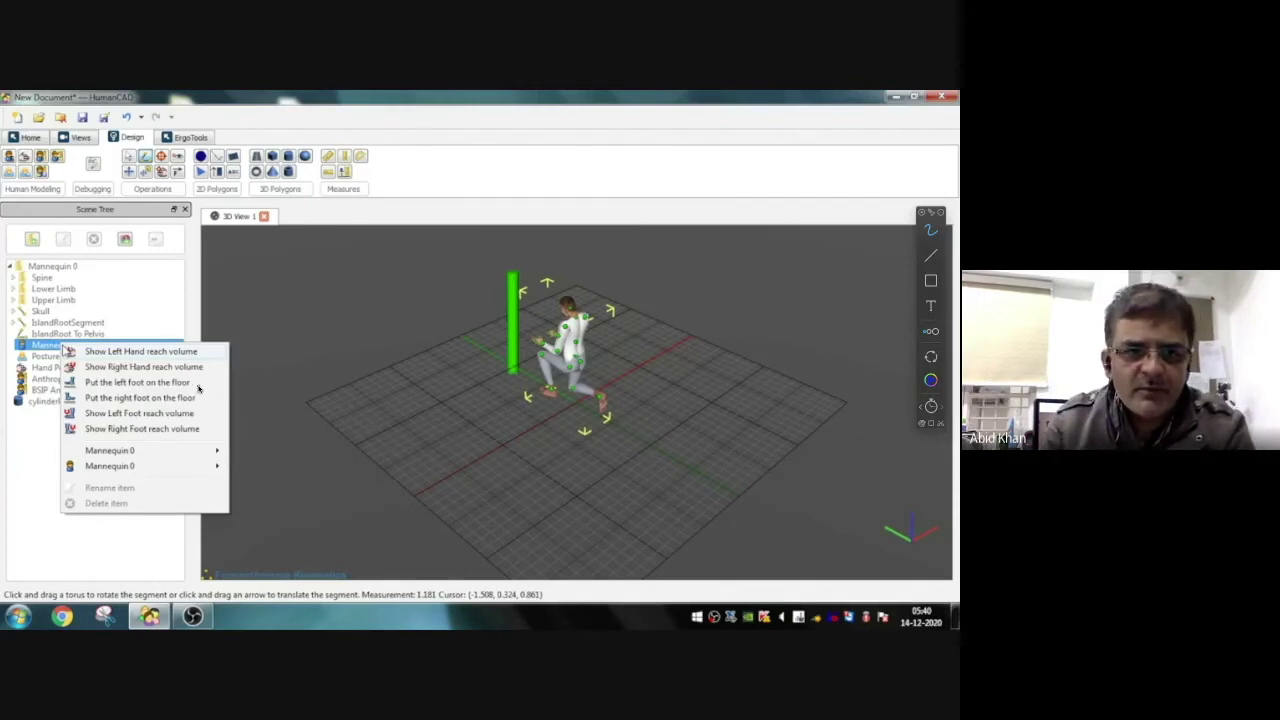
{"action": "left_click_drag", "start_coordinate": [194, 382], "coordinate": [250, 369]}
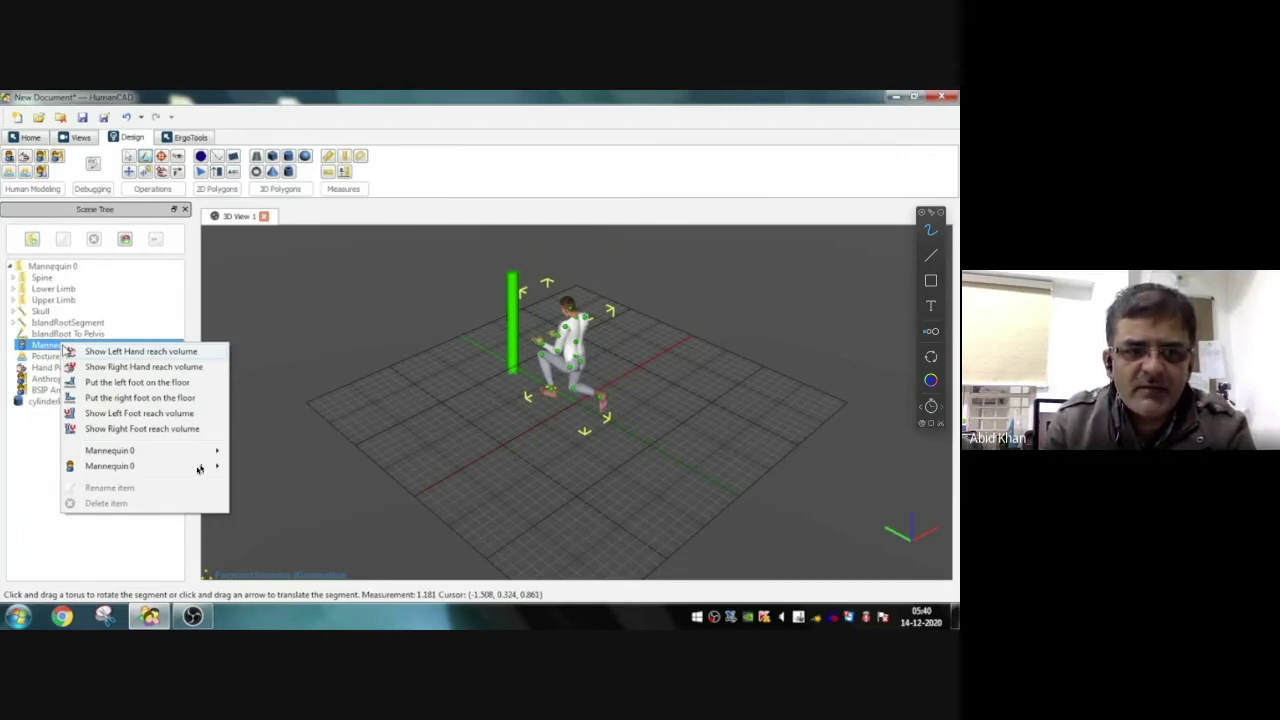
{"action": "mouse_move", "coordinate": [218, 466]}
{"action": "left_mouse_down"}
{"action": "mouse_move", "coordinate": [262, 459]}
{"action": "mouse_move", "coordinate": [251, 467]}
{"action": "left_mouse_up"}
{"action": "left_click_drag", "start_coordinate": [270, 365], "coordinate": [289, 503]}
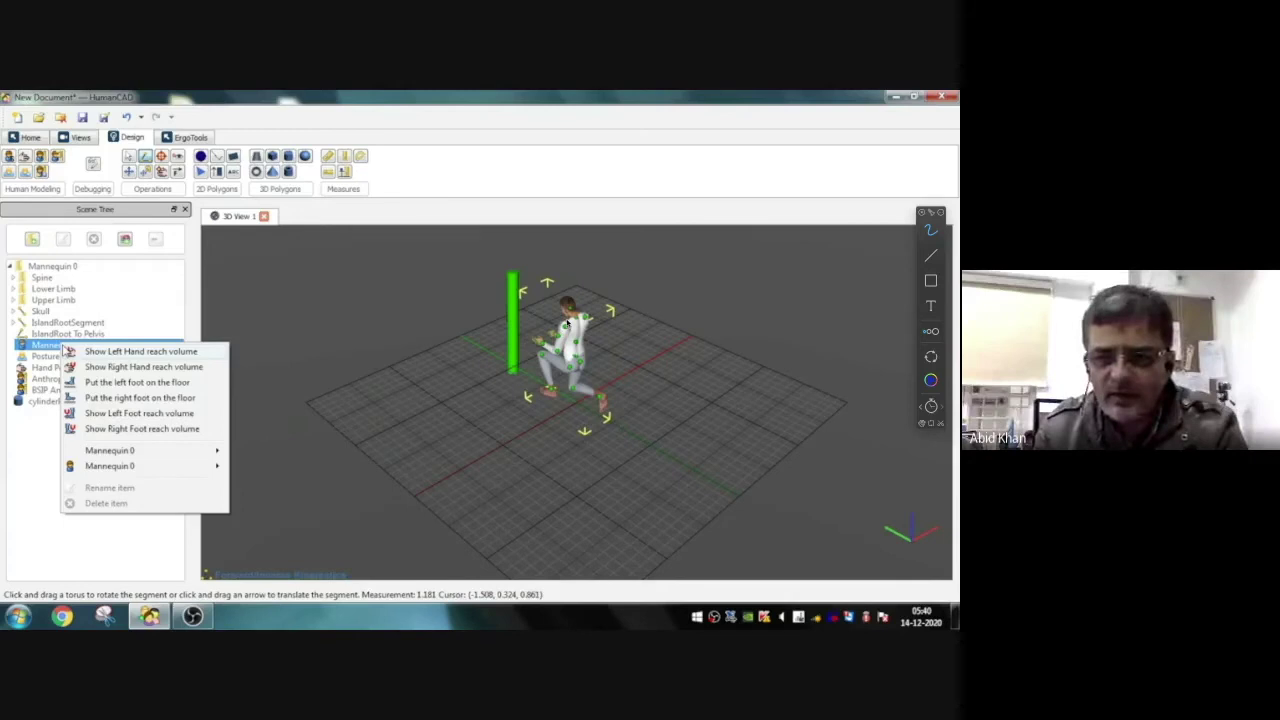
{"action": "mouse_move", "coordinate": [829, 548]}
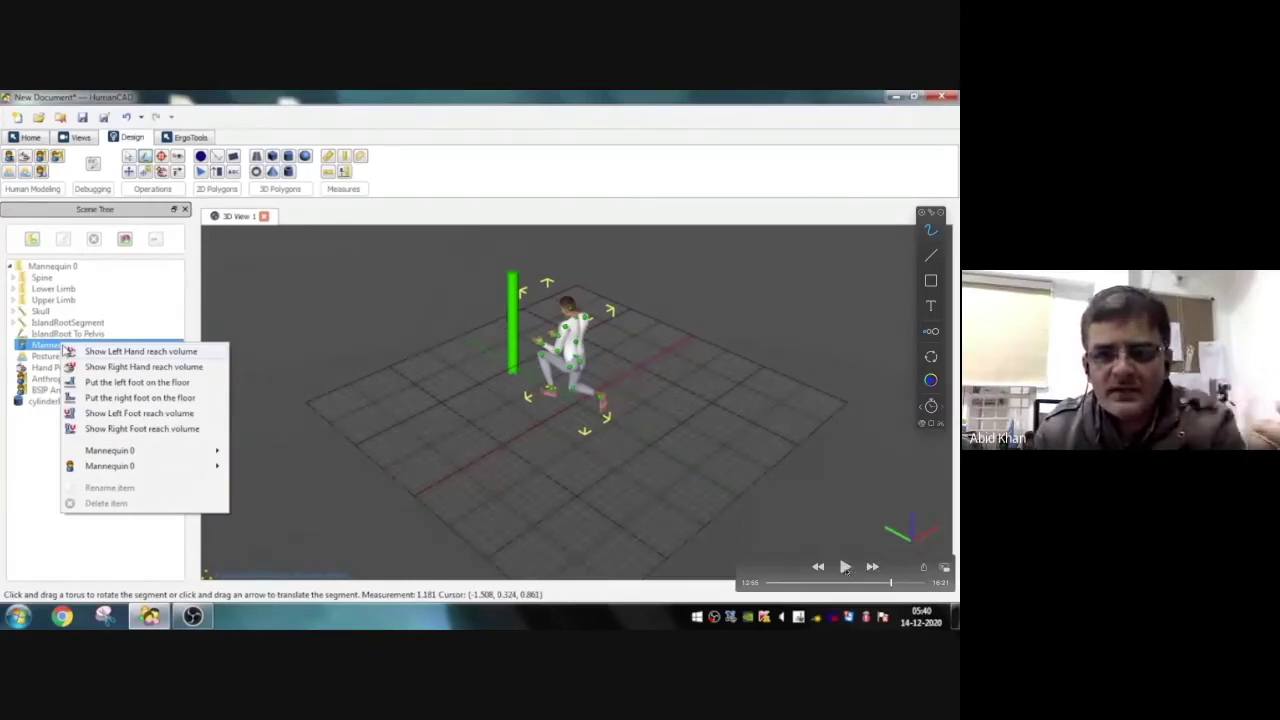
{"action": "left_click", "coordinate": [846, 567]}
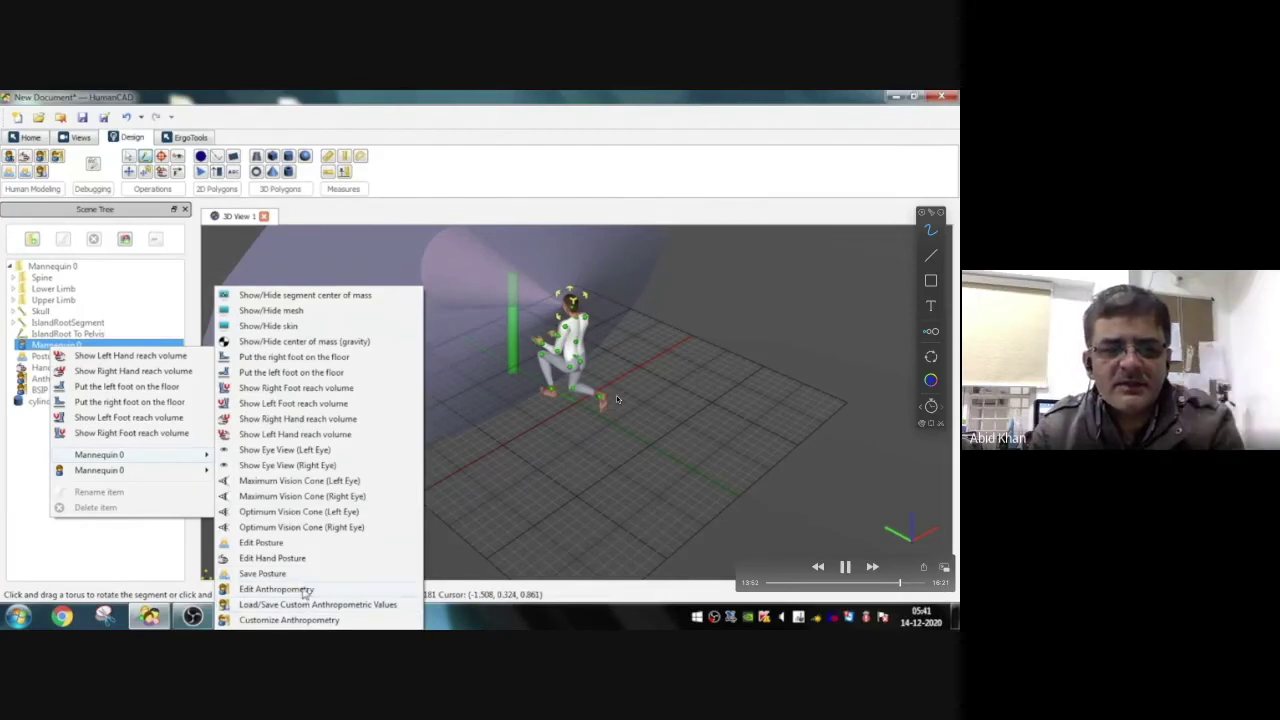
Examine Mannequin 0's full option list, covering reach volumes, eye views, maximum and optimum vision cones, posture and anthropometry editing
{"action": "left_click", "coordinate": [846, 568]}
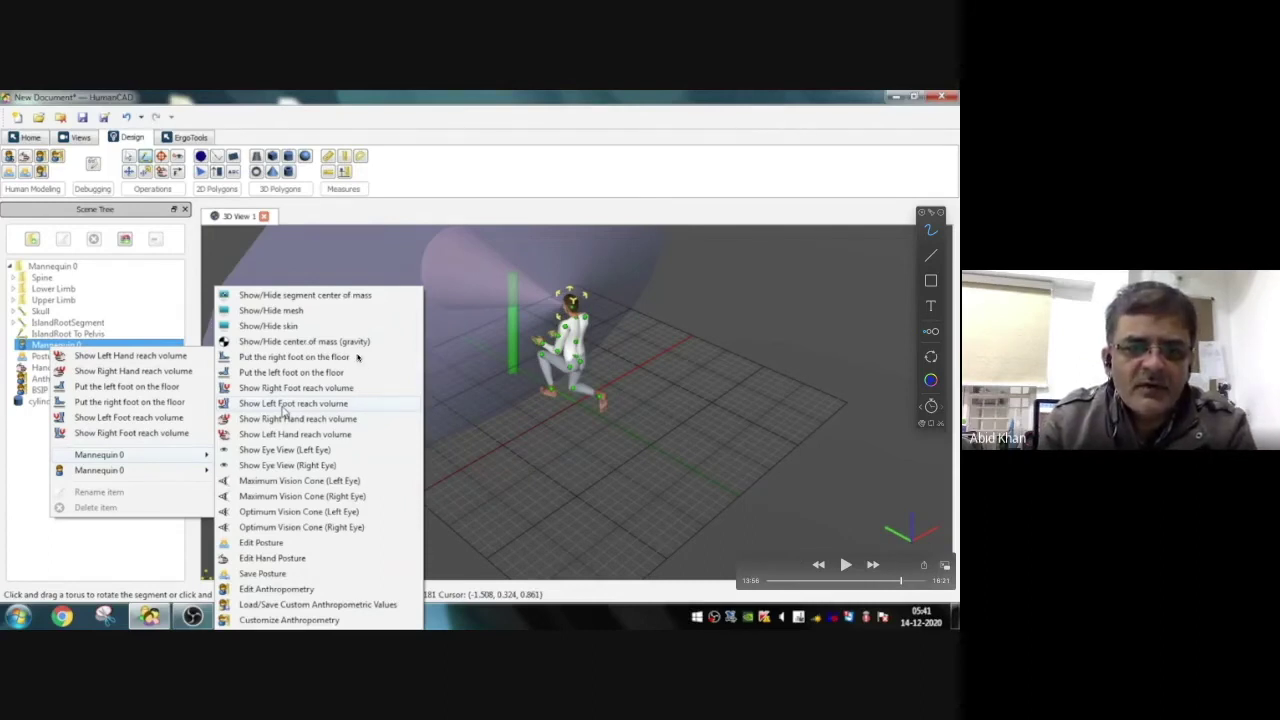
{"action": "left_click_drag", "start_coordinate": [358, 357], "coordinate": [400, 345]}
{"action": "left_click_drag", "start_coordinate": [356, 387], "coordinate": [406, 381]}
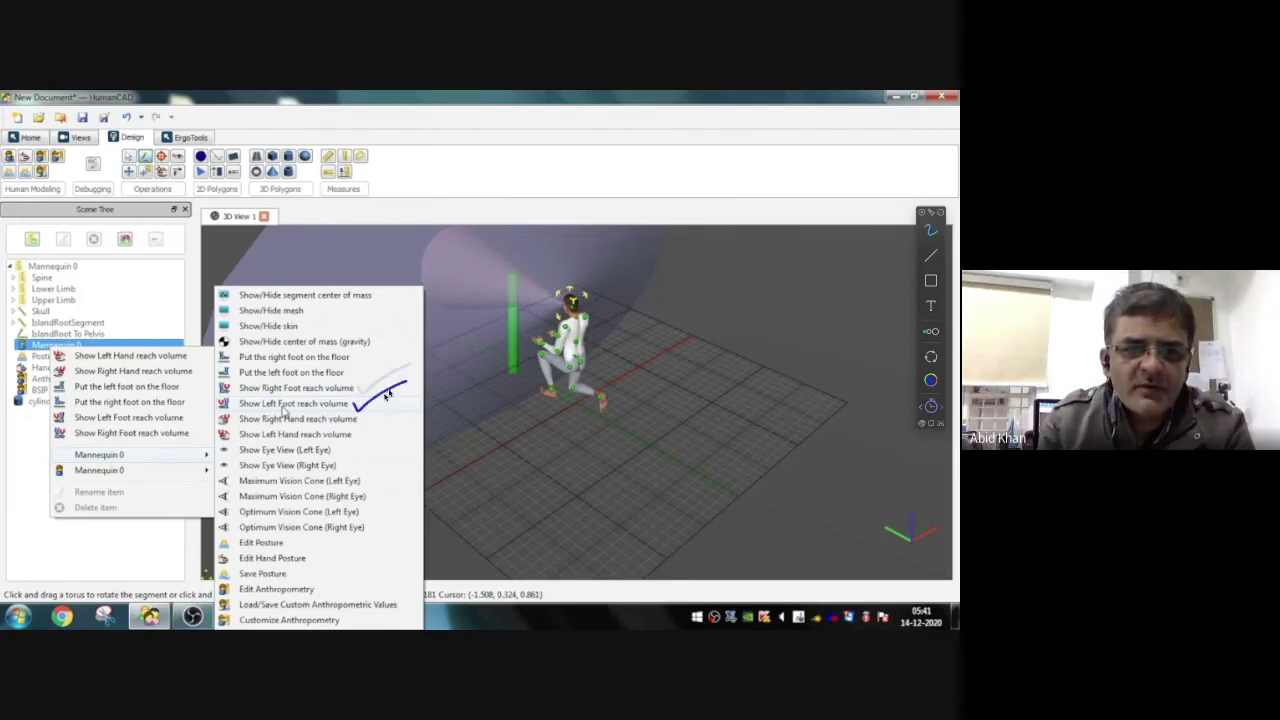
{"action": "left_click_drag", "start_coordinate": [357, 423], "coordinate": [404, 398]}
{"action": "left_click_drag", "start_coordinate": [358, 435], "coordinate": [408, 408]}
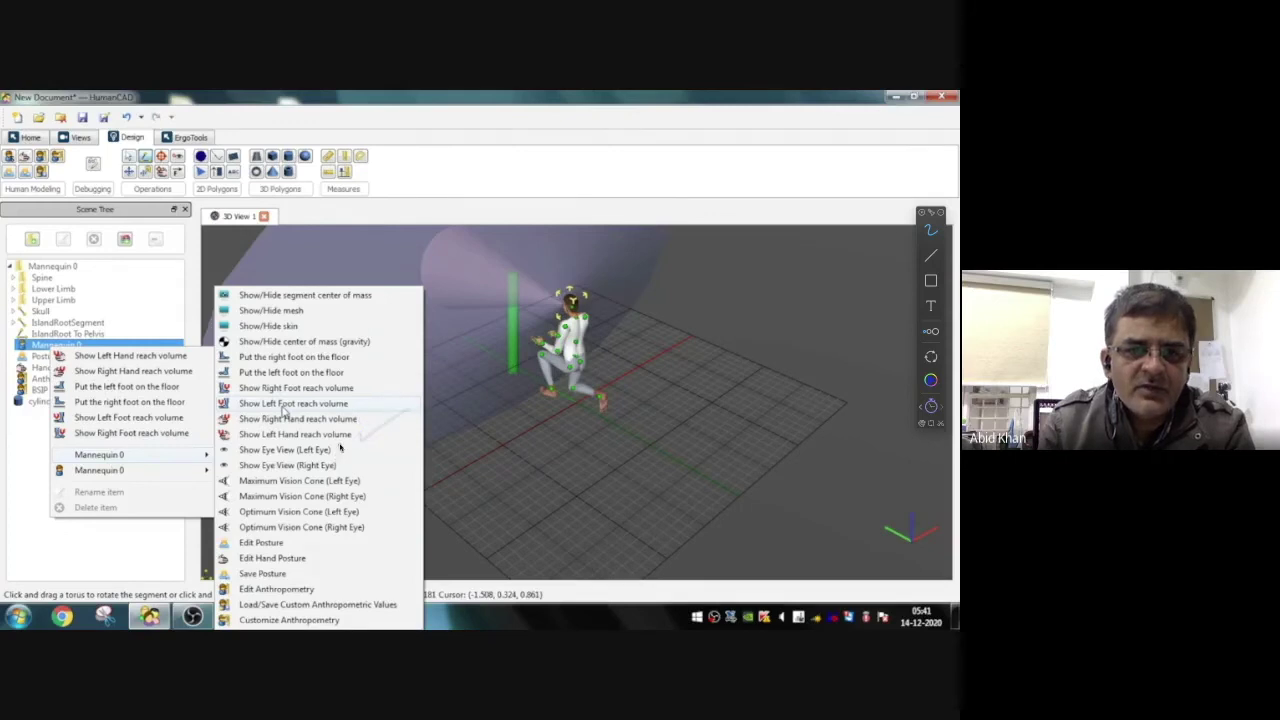
{"action": "left_click_drag", "start_coordinate": [342, 452], "coordinate": [426, 409]}
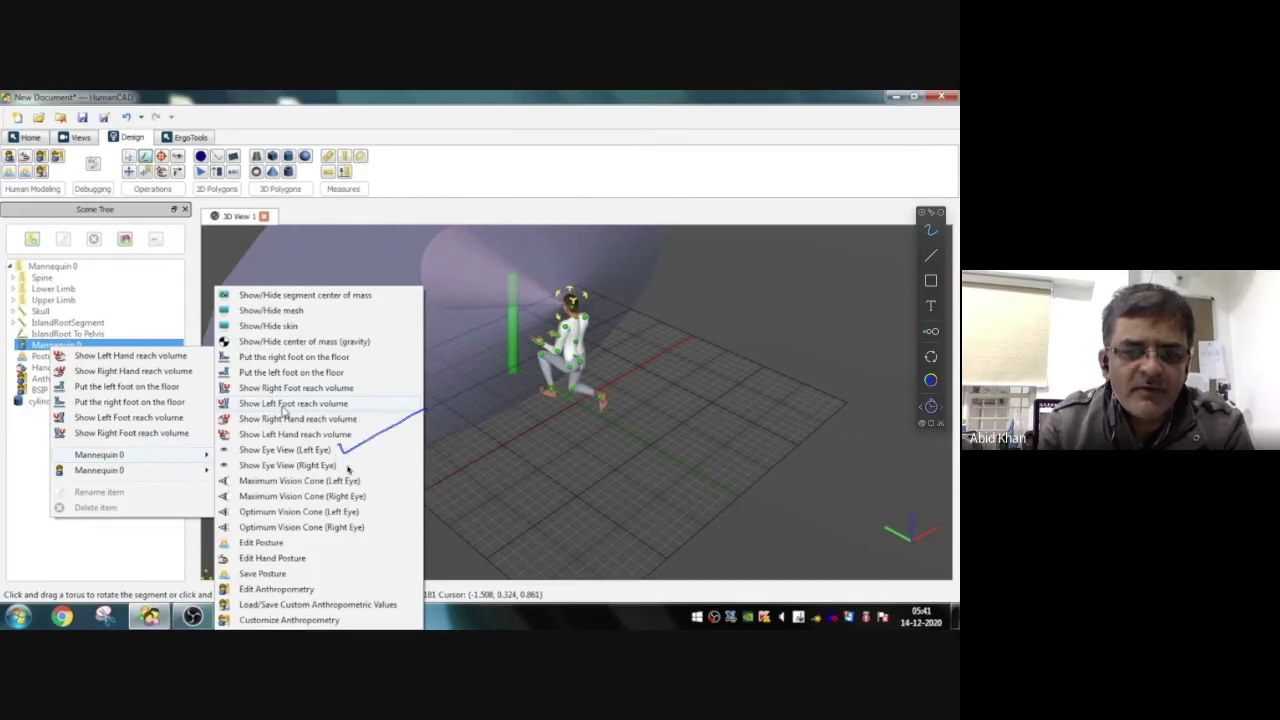
{"action": "left_click_drag", "start_coordinate": [343, 466], "coordinate": [392, 437]}
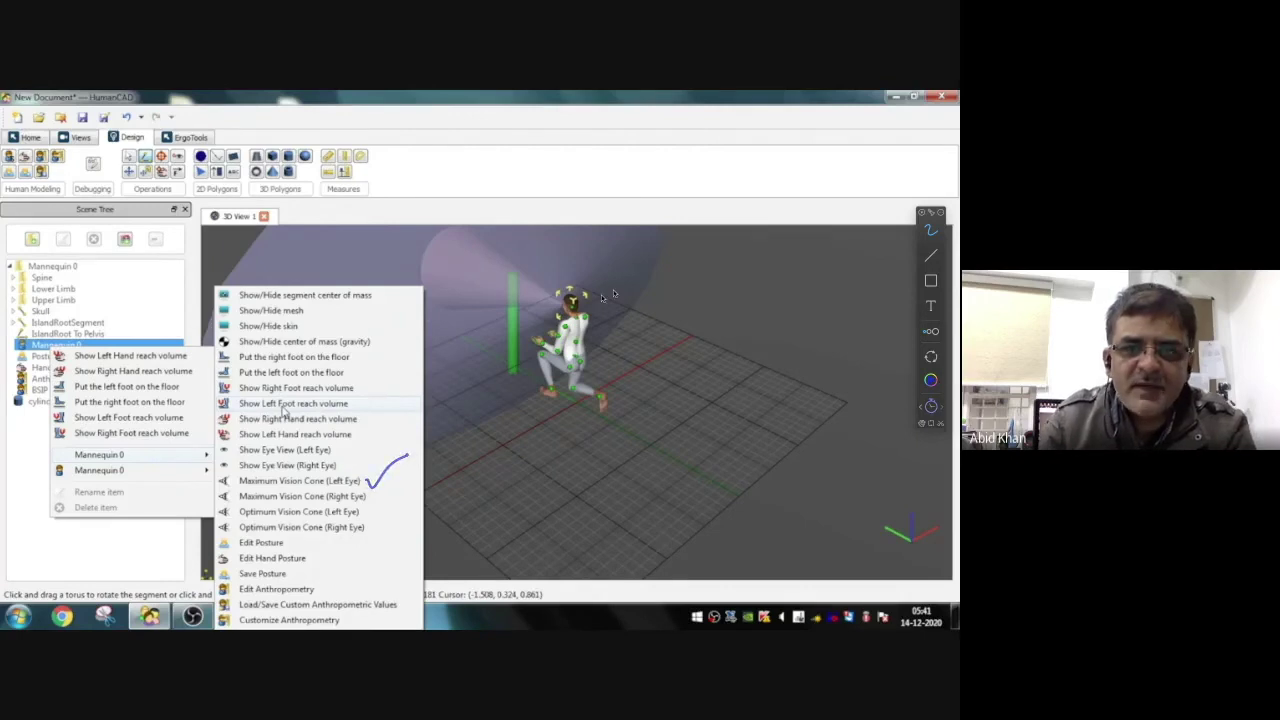
{"action": "mouse_move", "coordinate": [658, 250]}
{"action": "left_mouse_down"}
{"action": "mouse_move", "coordinate": [600, 340]}
{"action": "mouse_move", "coordinate": [297, 343]}
{"action": "mouse_move", "coordinate": [540, 205]}
{"action": "mouse_move", "coordinate": [597, 215]}
{"action": "left_mouse_up"}
{"action": "mouse_move", "coordinate": [362, 512]}
{"action": "left_mouse_down"}
{"action": "mouse_move", "coordinate": [400, 490]}
{"action": "mouse_move", "coordinate": [395, 500]}
{"action": "left_mouse_up"}
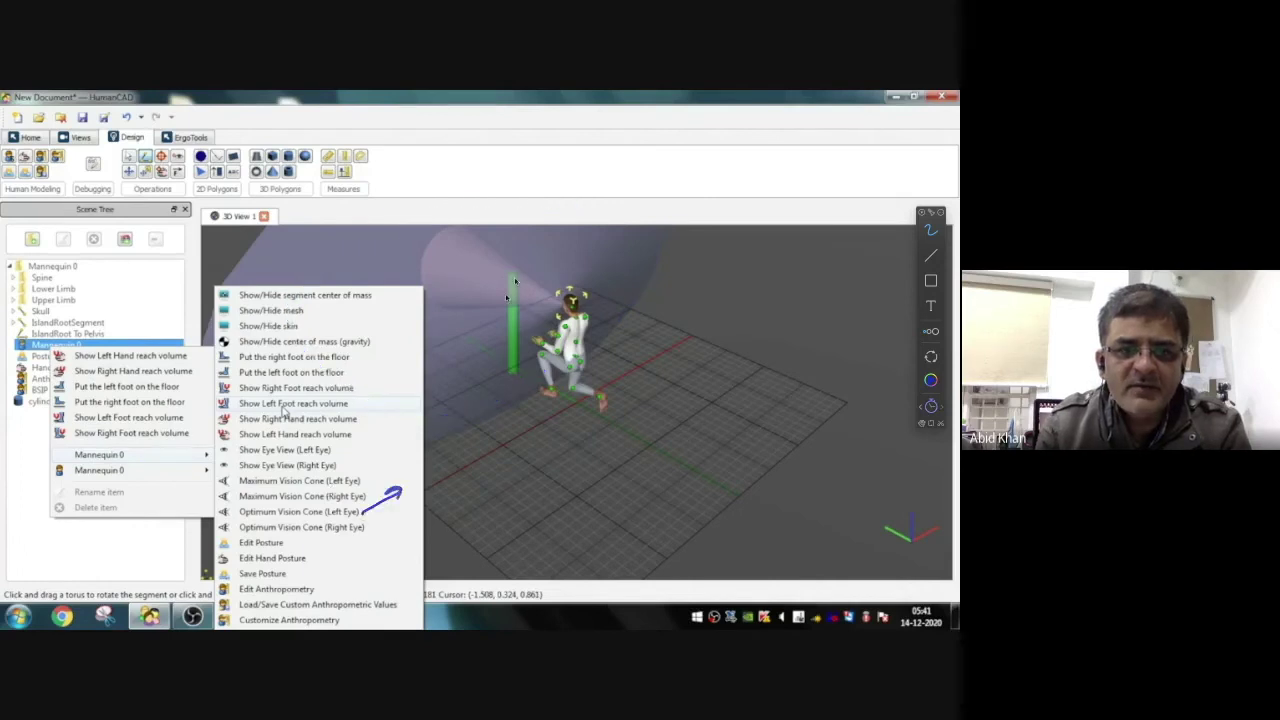
{"action": "mouse_move", "coordinate": [474, 230]}
{"action": "left_mouse_down"}
{"action": "mouse_move", "coordinate": [510, 305]}
{"action": "mouse_move", "coordinate": [560, 293]}
{"action": "left_mouse_up"}
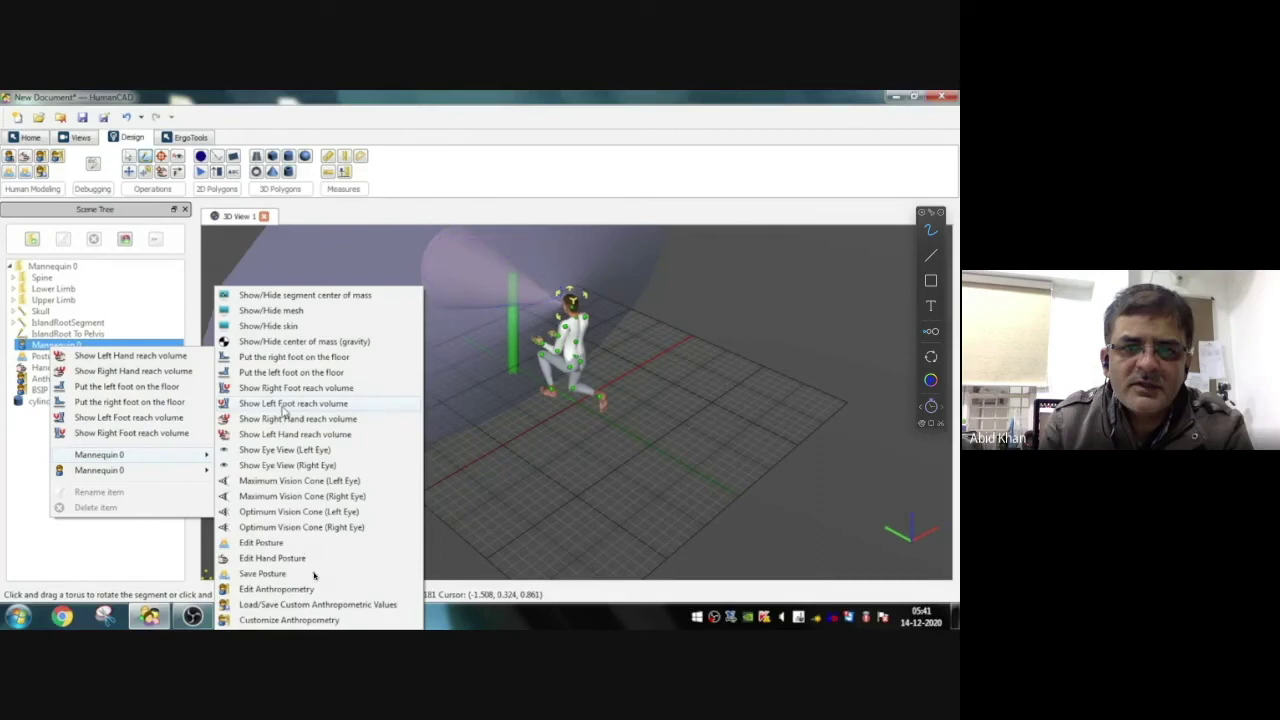
{"action": "left_click_drag", "start_coordinate": [320, 548], "coordinate": [372, 628]}
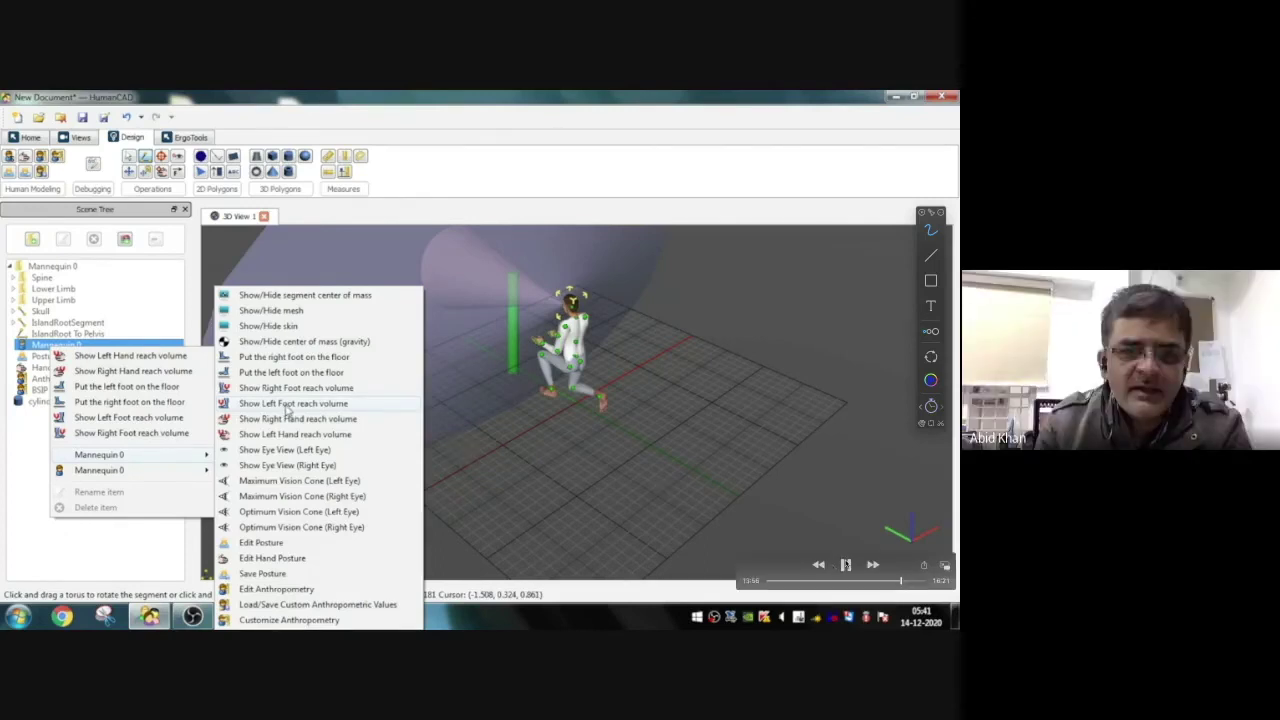
Show Mannequin 0's left foot reach volume and bring up the mannequin's options again
{"action": "left_click", "coordinate": [286, 405]}
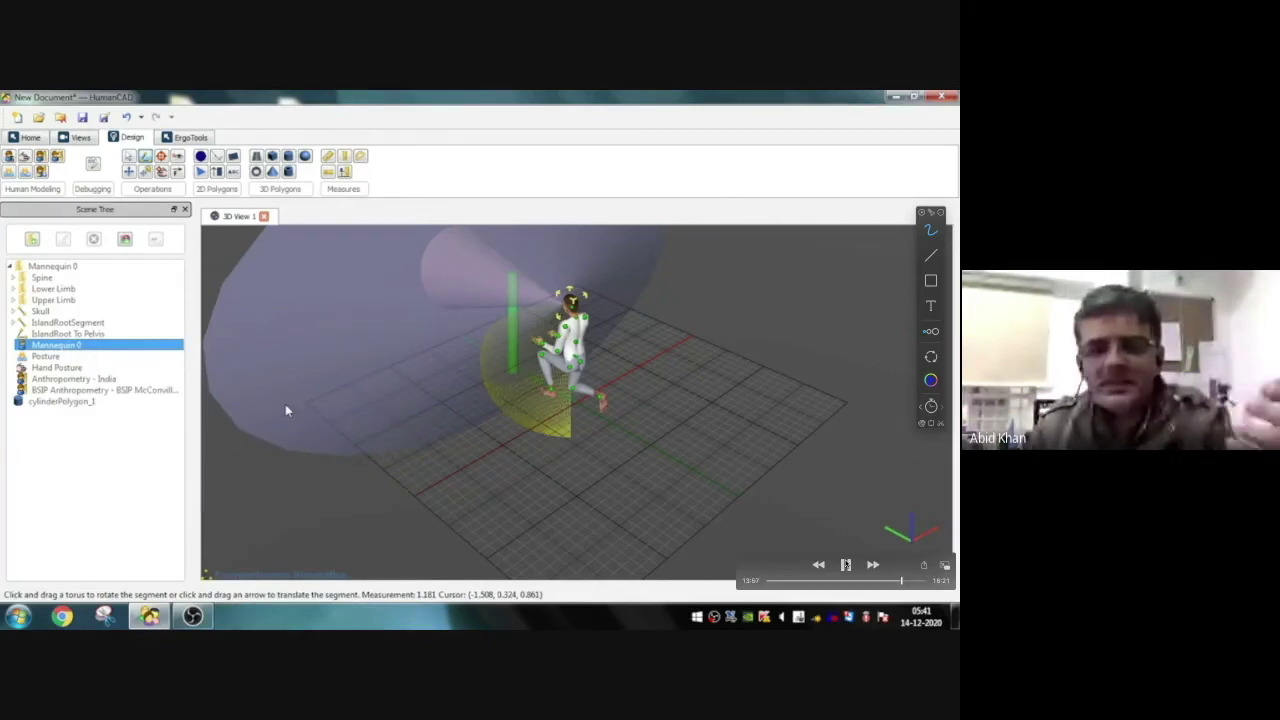
{"action": "right_click", "coordinate": [71, 346]}
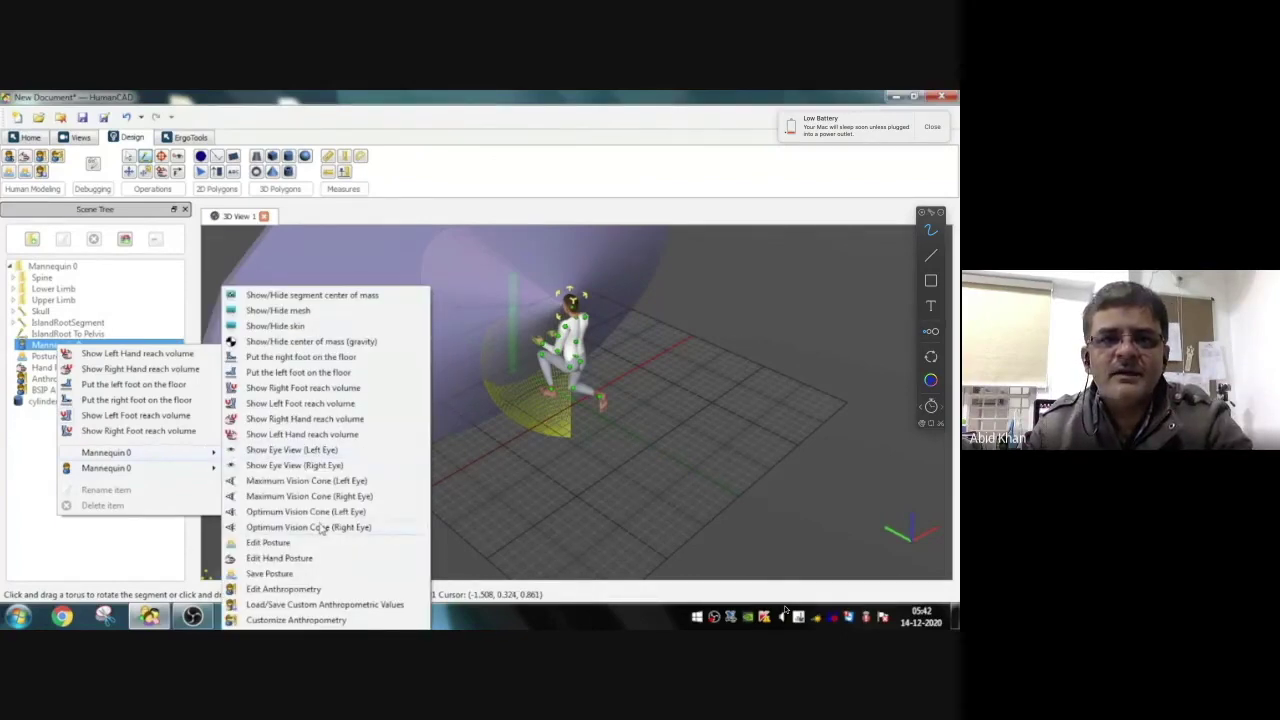
Admit the waiting participant to the Google Meet call and return to HumanCAD
{"action": "key", "text": "ctrl+Right"}
{"action": "left_click", "coordinate": [262, 102]}
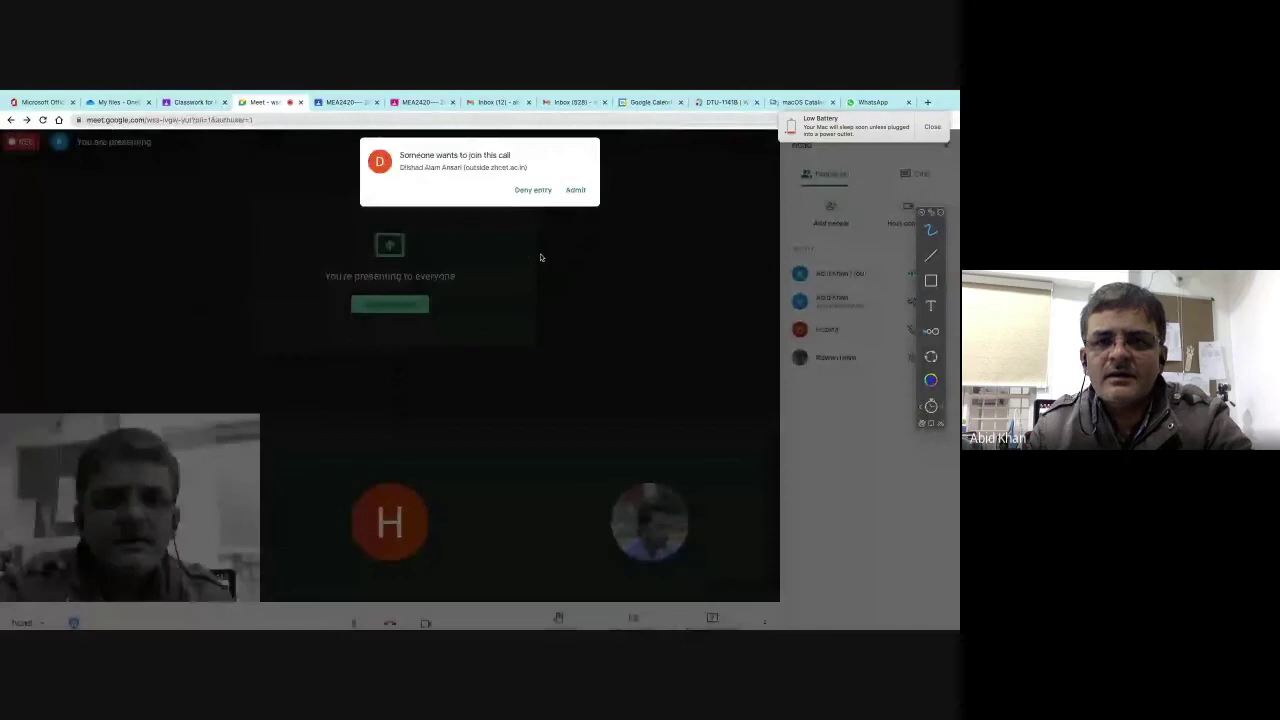
{"action": "left_click", "coordinate": [575, 190]}
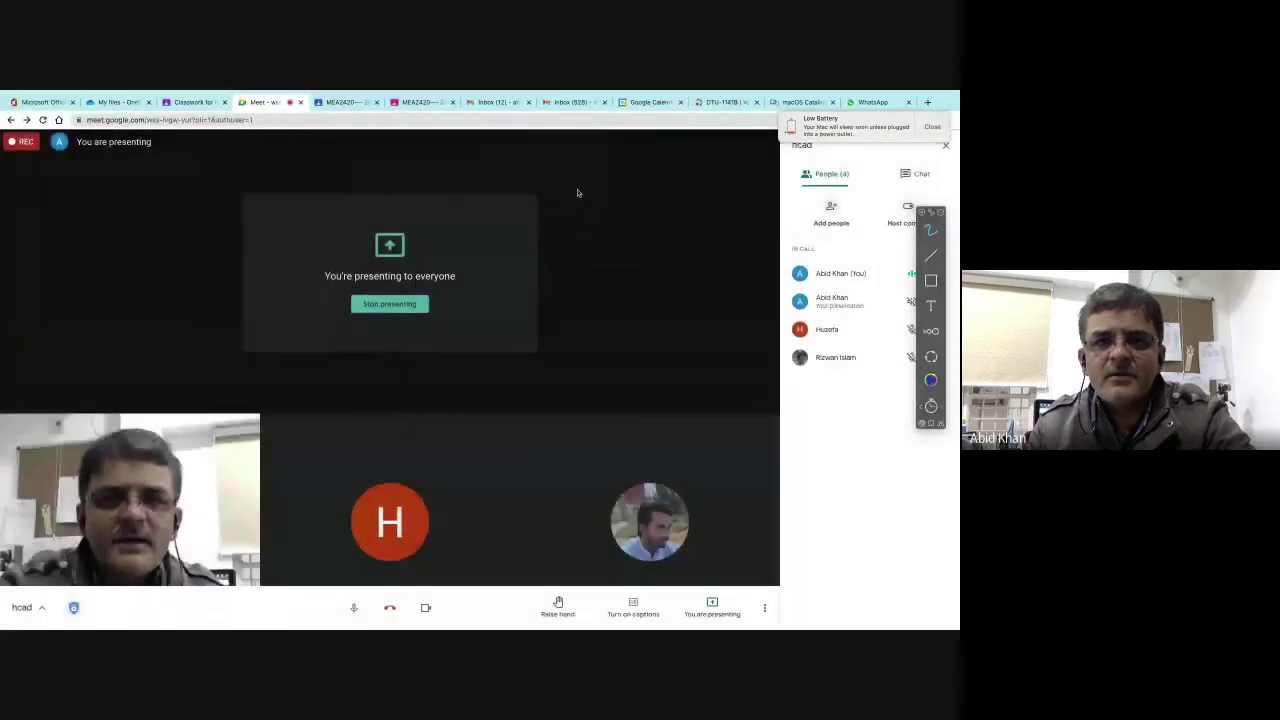
{"action": "key", "text": "ctrl+Left"}
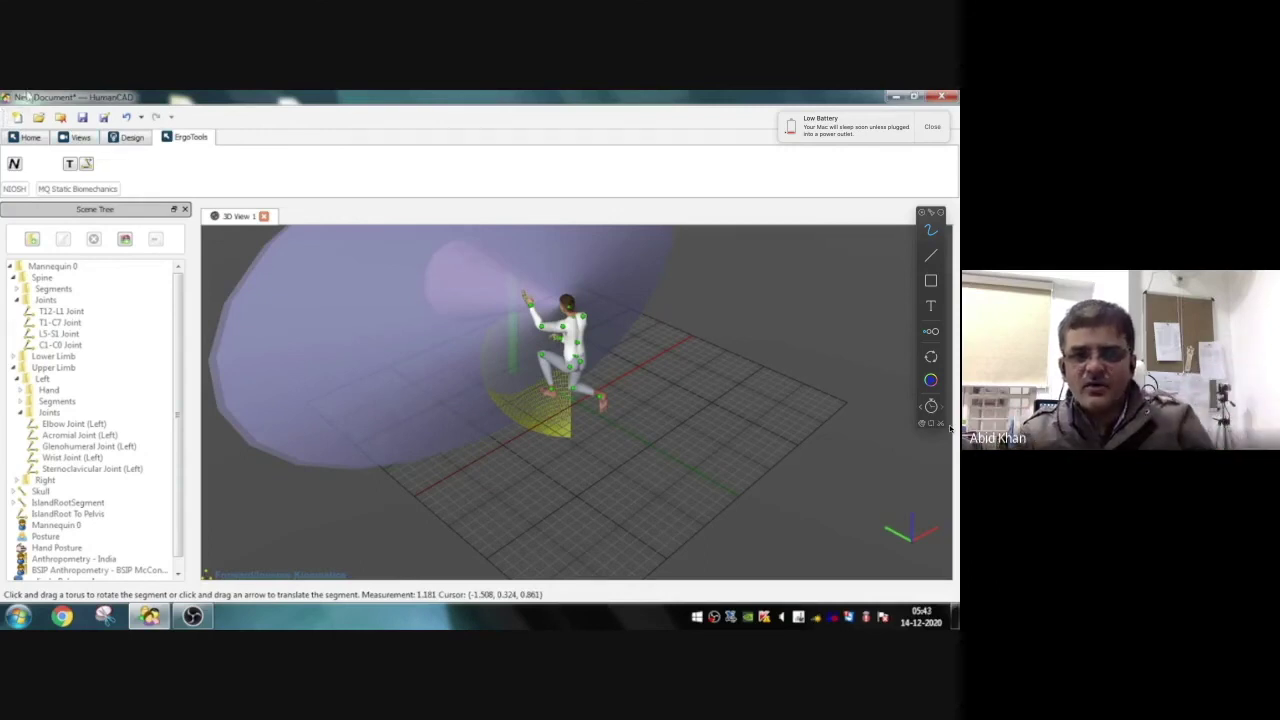
Save the document to drive D: under the suggested .hcad file name, replacing the existing file, and close the program
{"action": "left_click", "coordinate": [82, 117]}
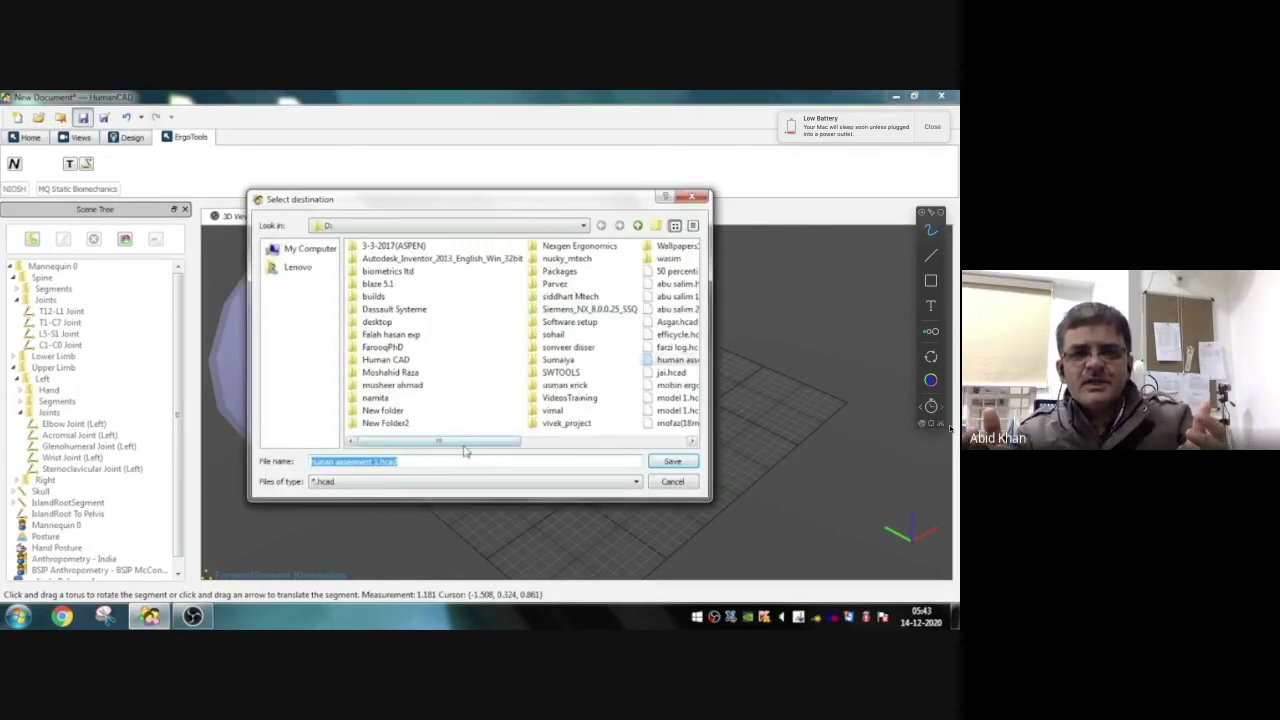
{"action": "left_click", "coordinate": [672, 462]}
{"action": "left_click", "coordinate": [487, 371]}
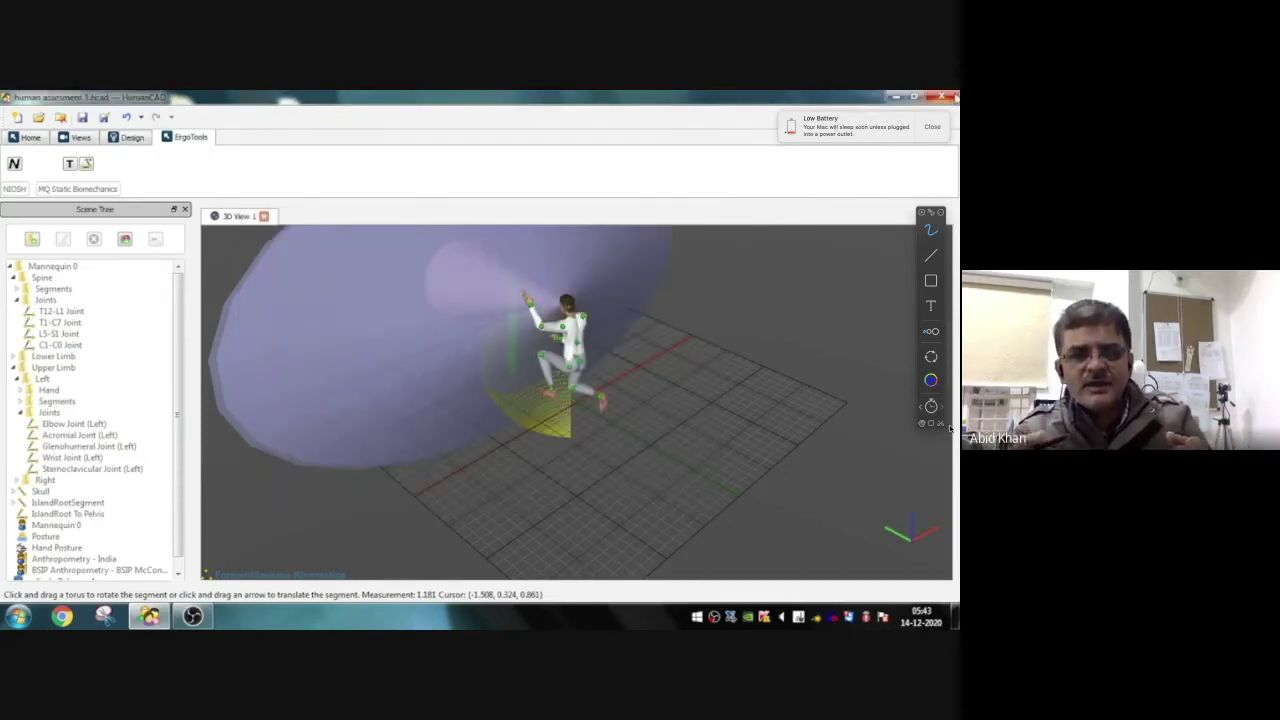
{"action": "left_click", "coordinate": [941, 97]}
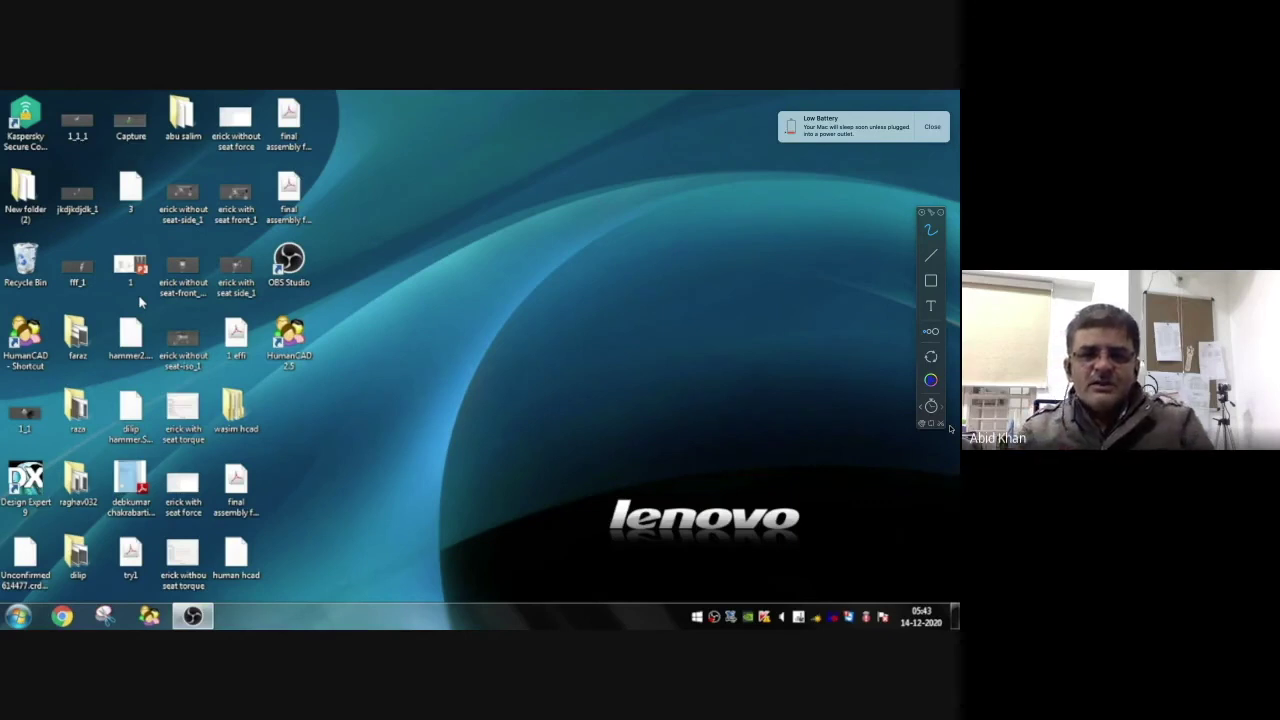
{"action": "mouse_move", "coordinate": [488, 422]}
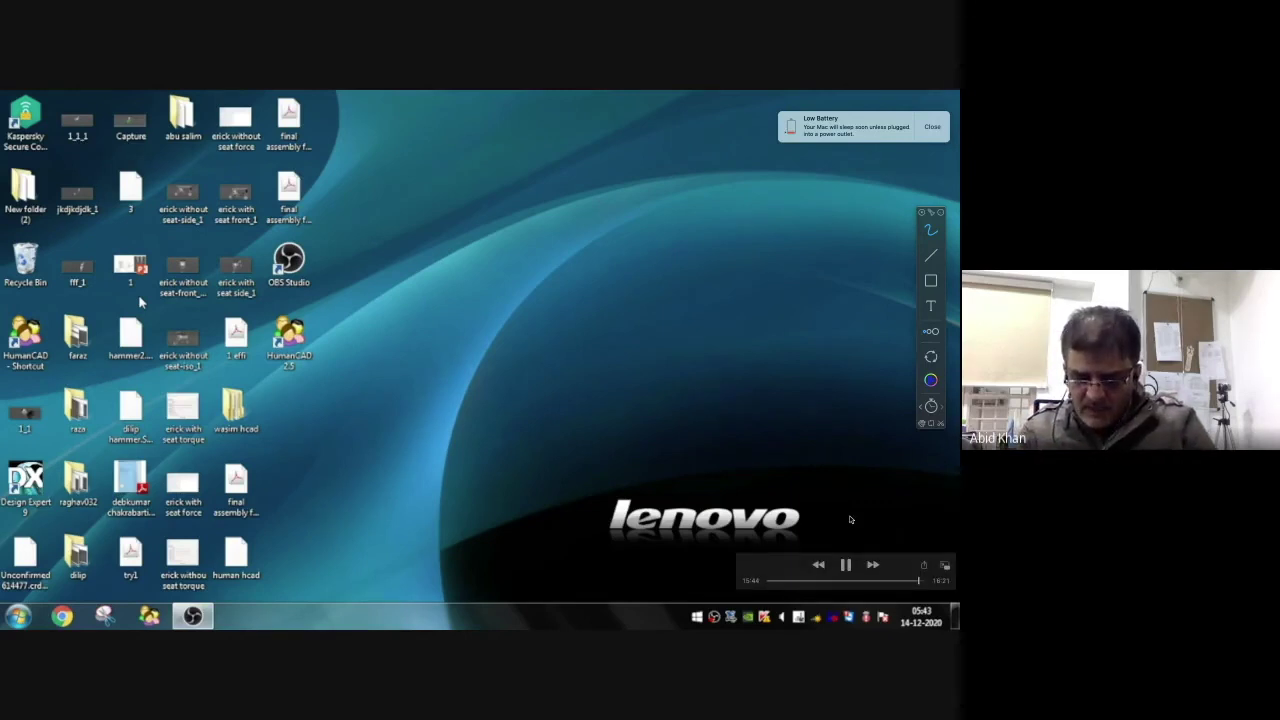